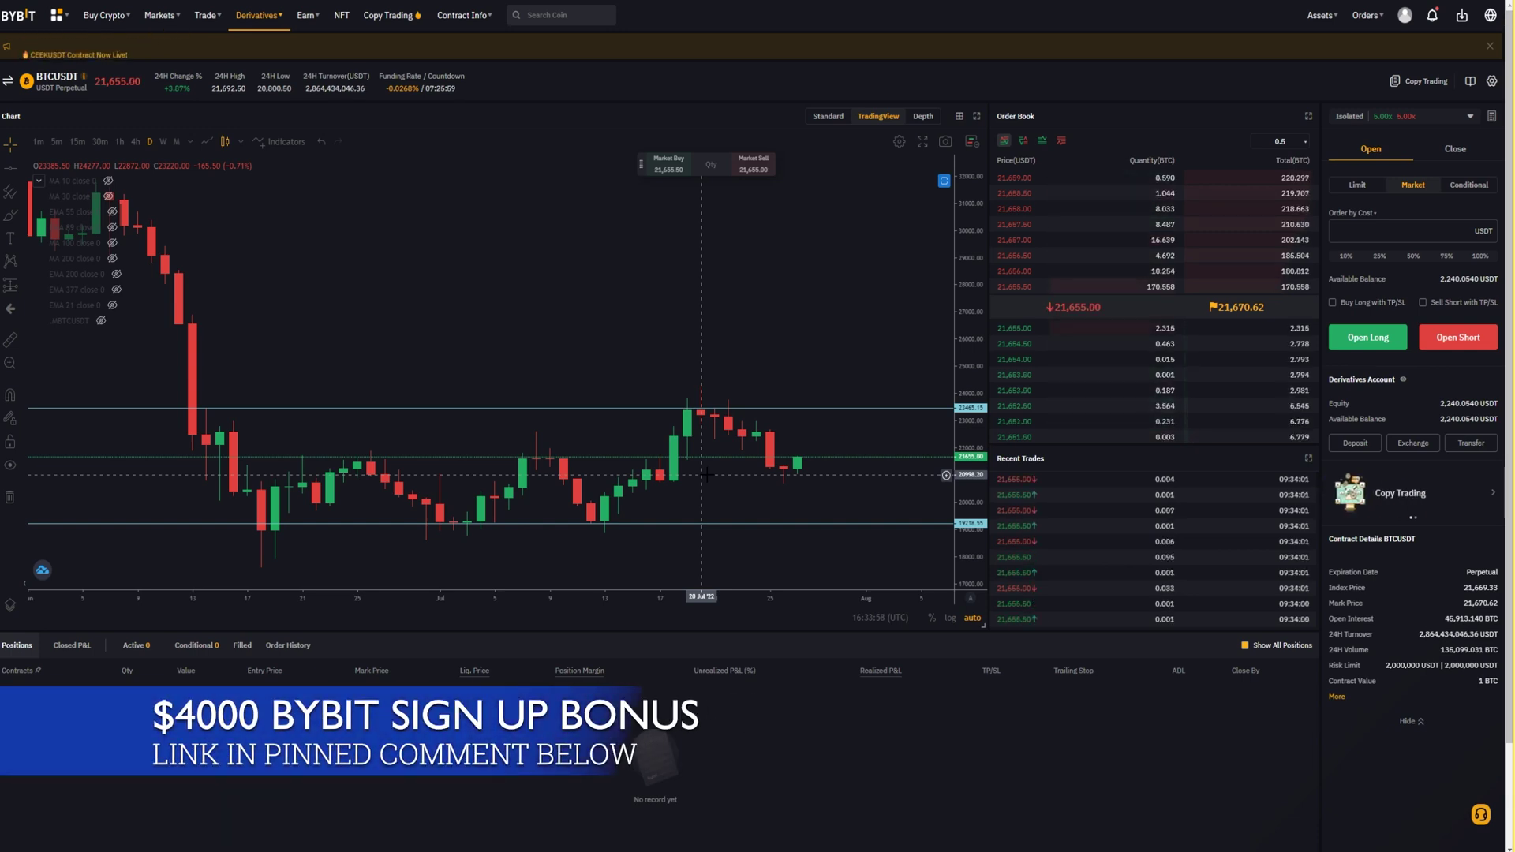
# Step: Buy BTCUSDT at market for a 75 USDT order cost, confirming a 0.017 BTC long at 5x isolated
pyautogui.click(1342, 230)
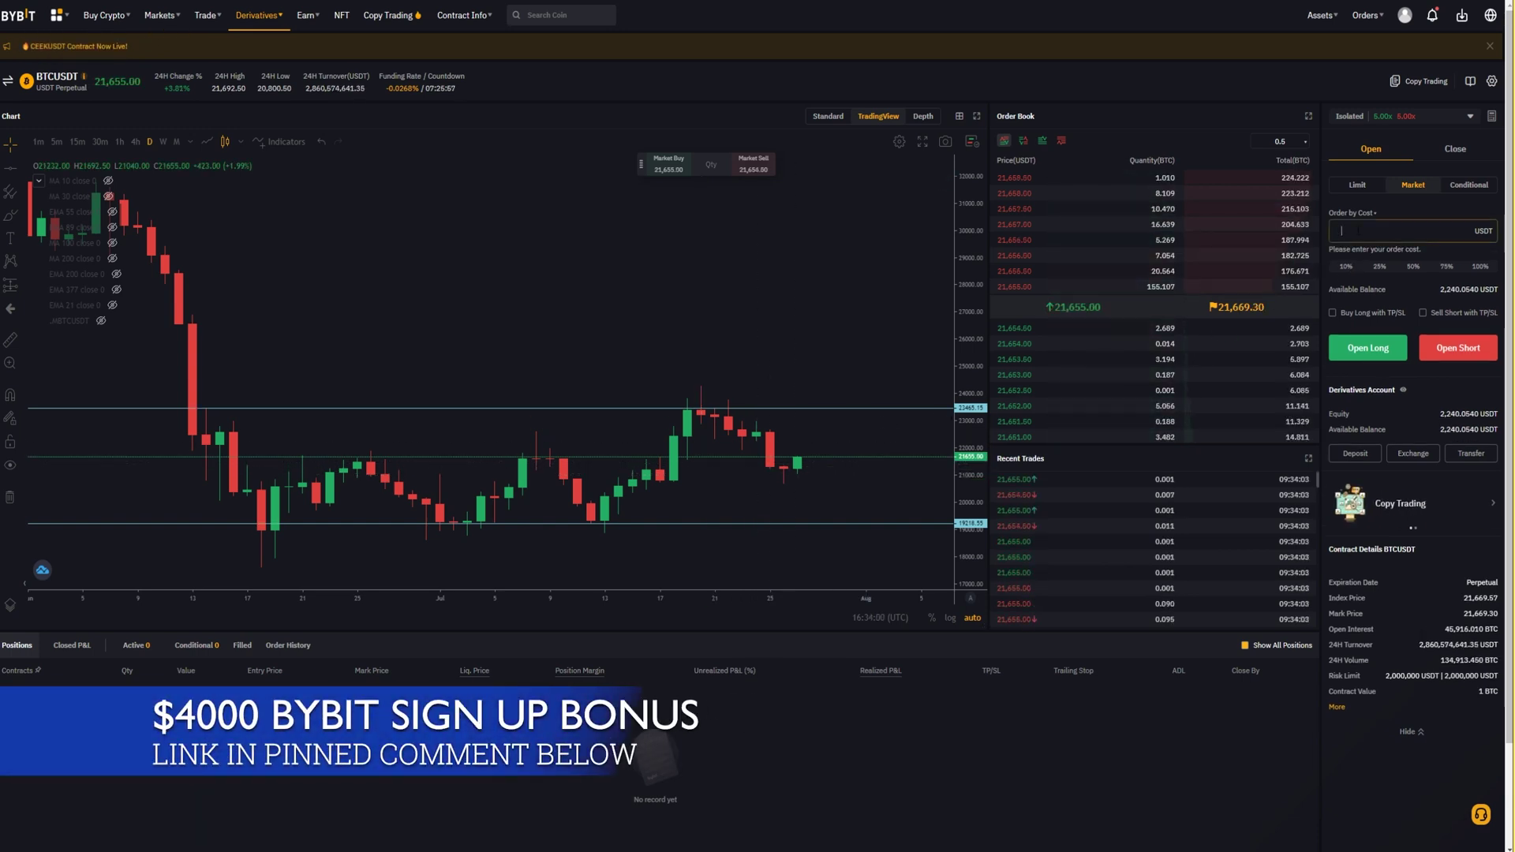
pyautogui.write('75')
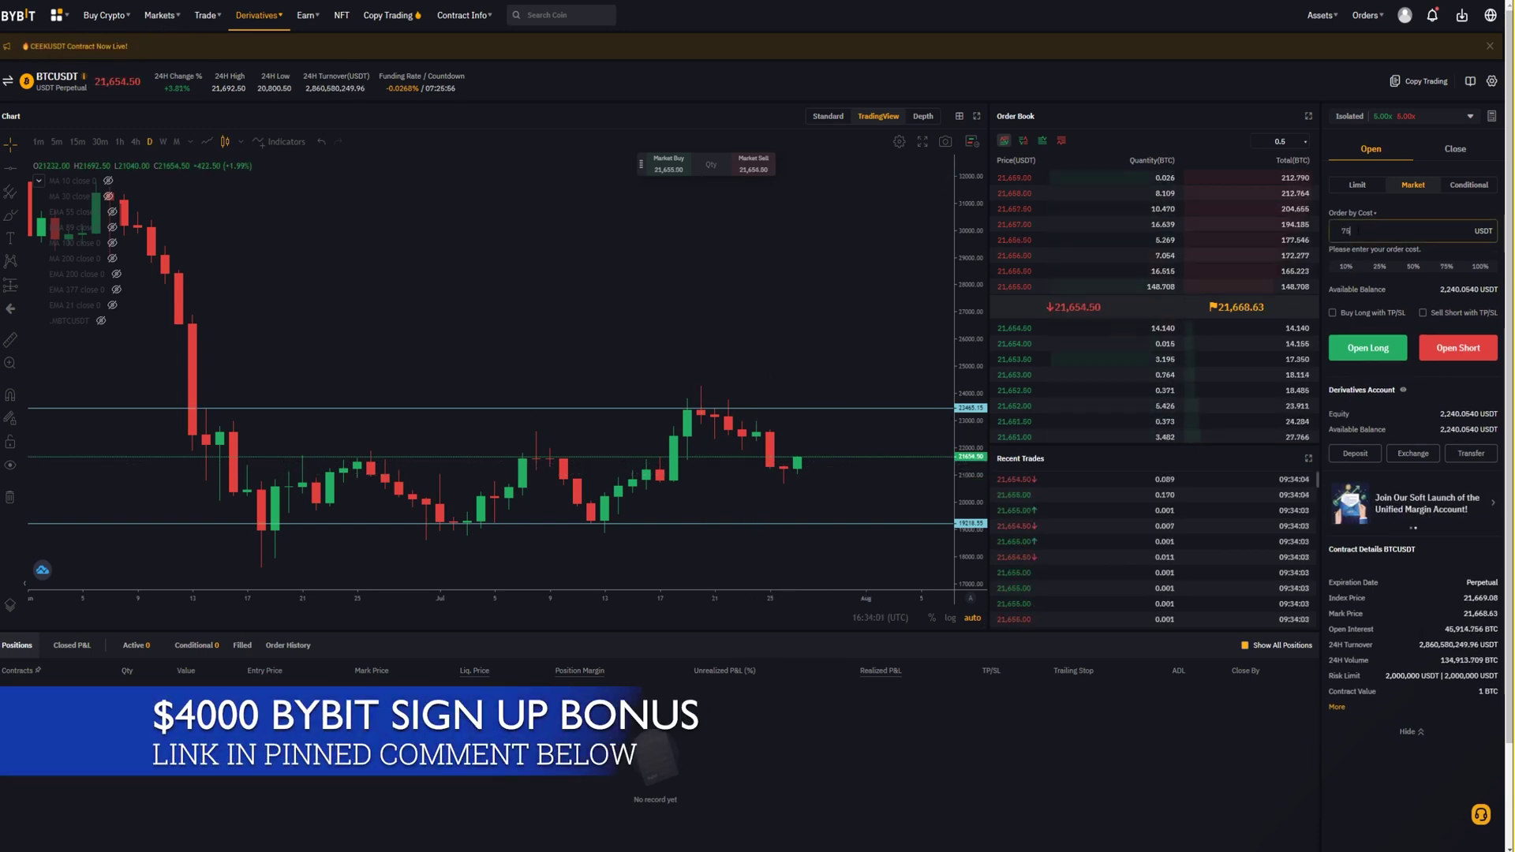
pyautogui.click(1358, 350)
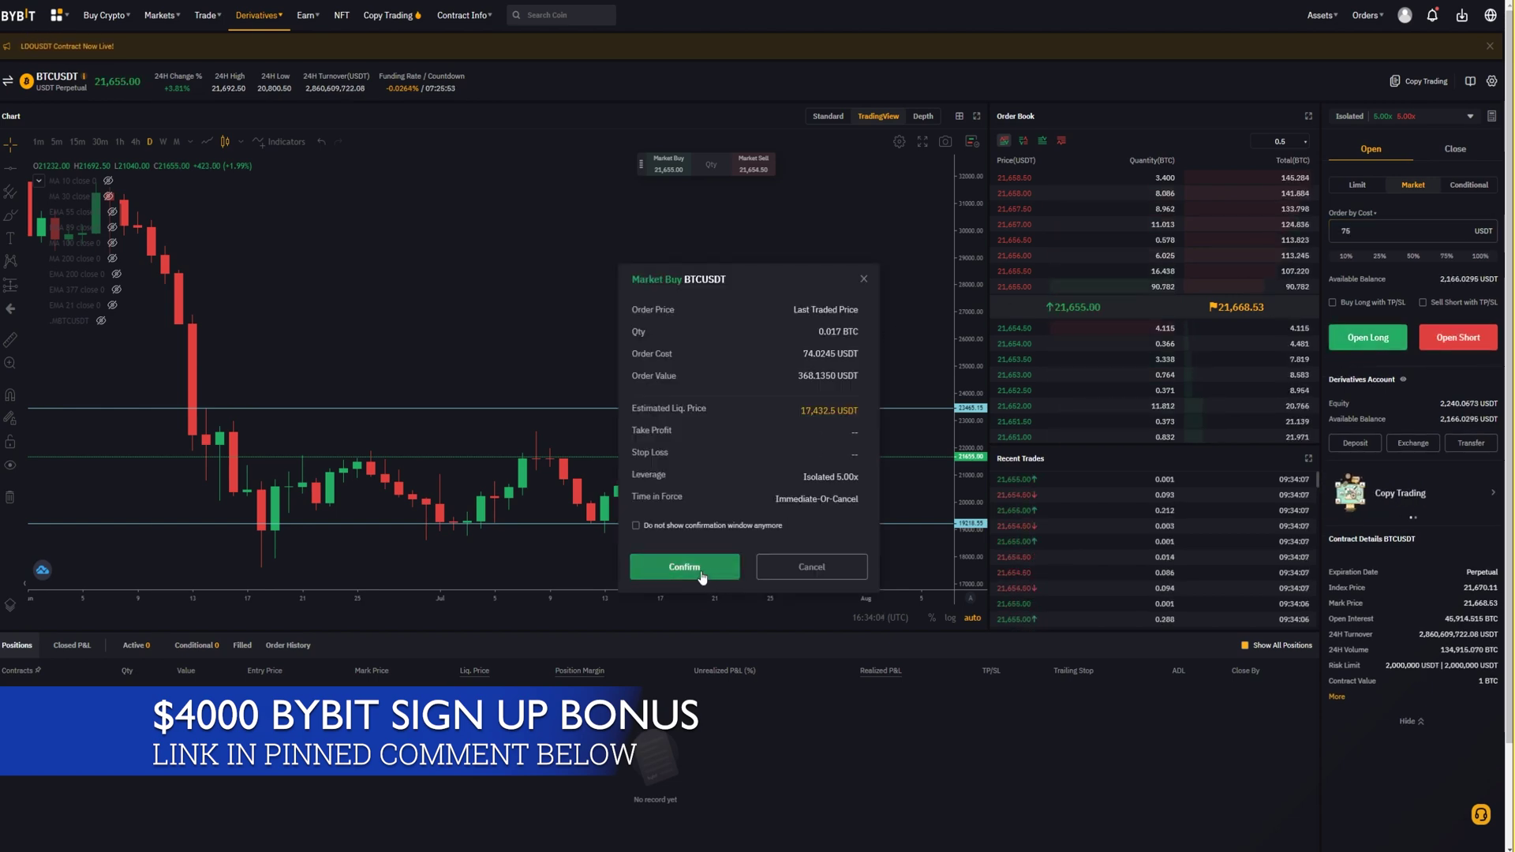
pyautogui.click(701, 573)
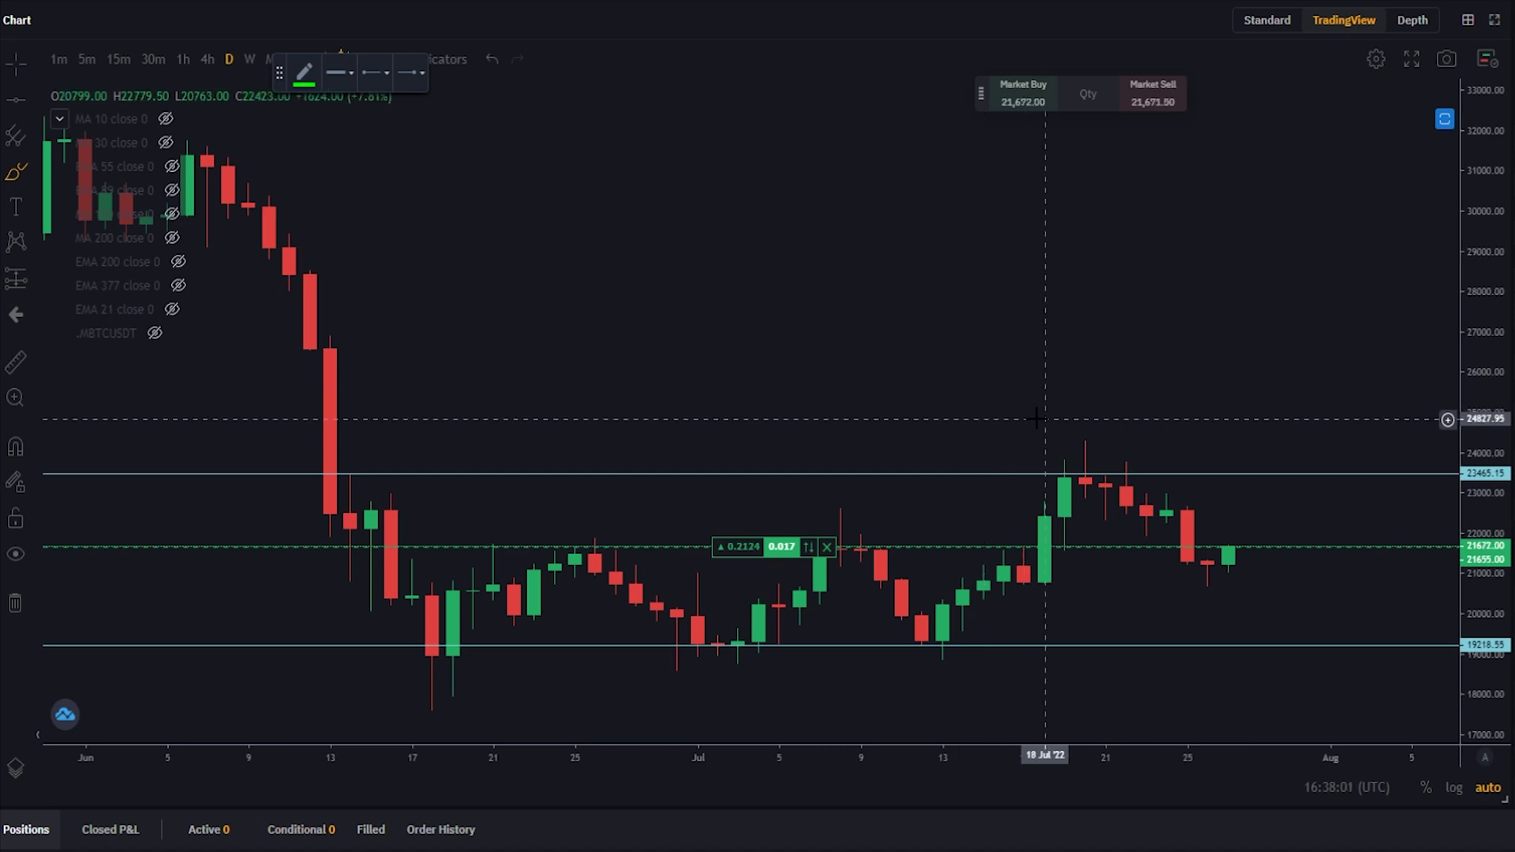
# Step: Sketch freehand ellipses around the recent range, delete the first, then draw a rising stroke toward 27,600
pyautogui.moveTo(1062, 424)
pyautogui.mouseDown()
pyautogui.moveTo(490, 434)
pyautogui.moveTo(289, 559)
pyautogui.moveTo(548, 690)
pyautogui.moveTo(954, 696)
pyautogui.moveTo(1271, 443)
pyautogui.moveTo(1004, 419)
pyautogui.mouseUp()
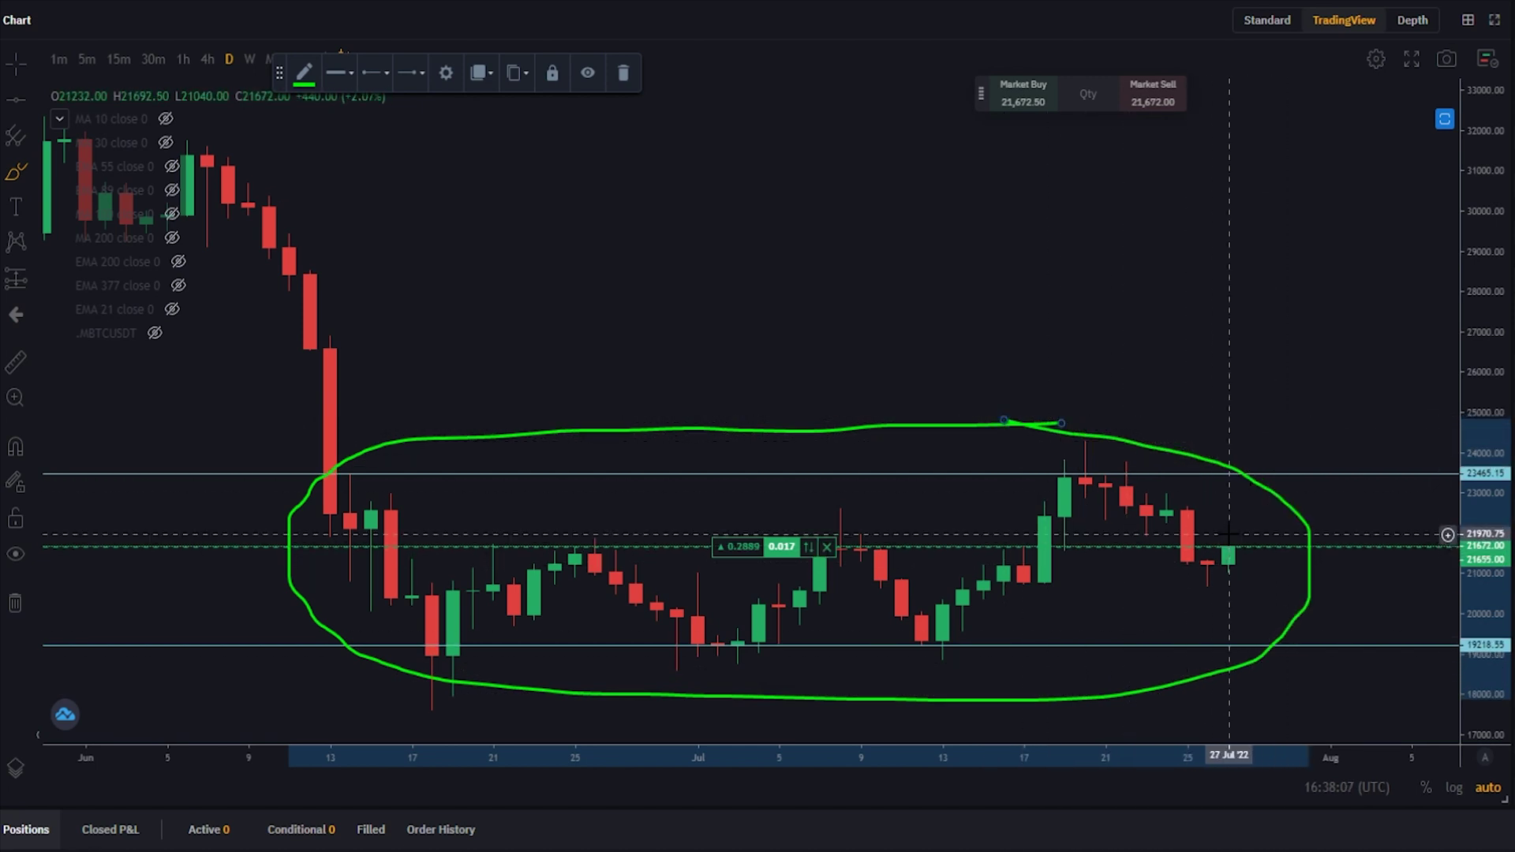
pyautogui.press('Delete')
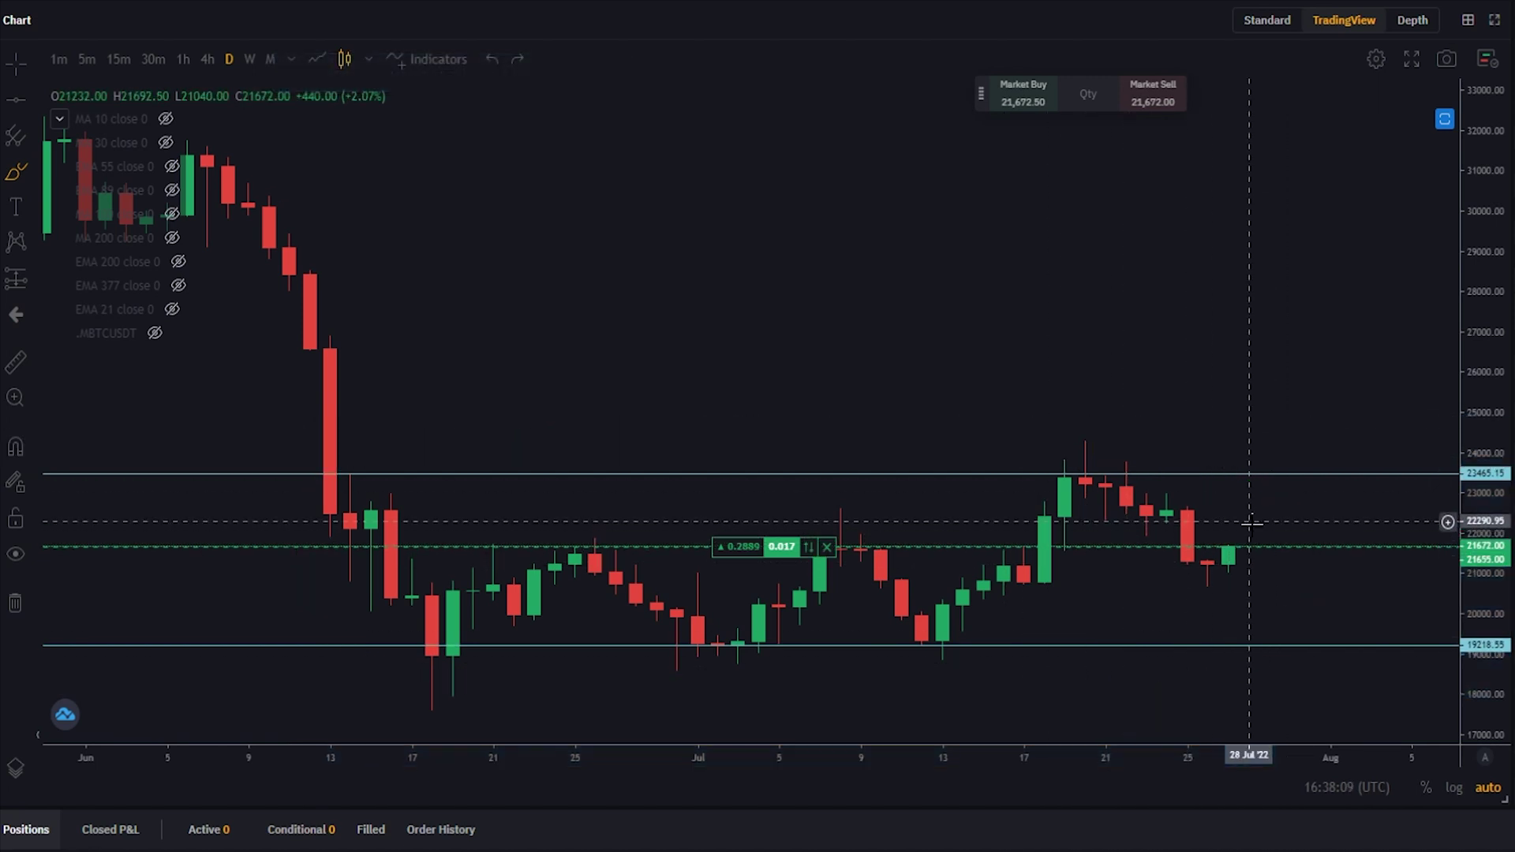
pyautogui.moveTo(1265, 452)
pyautogui.mouseDown()
pyautogui.moveTo(1196, 466)
pyautogui.moveTo(1287, 472)
pyautogui.moveTo(1249, 454)
pyautogui.mouseUp()
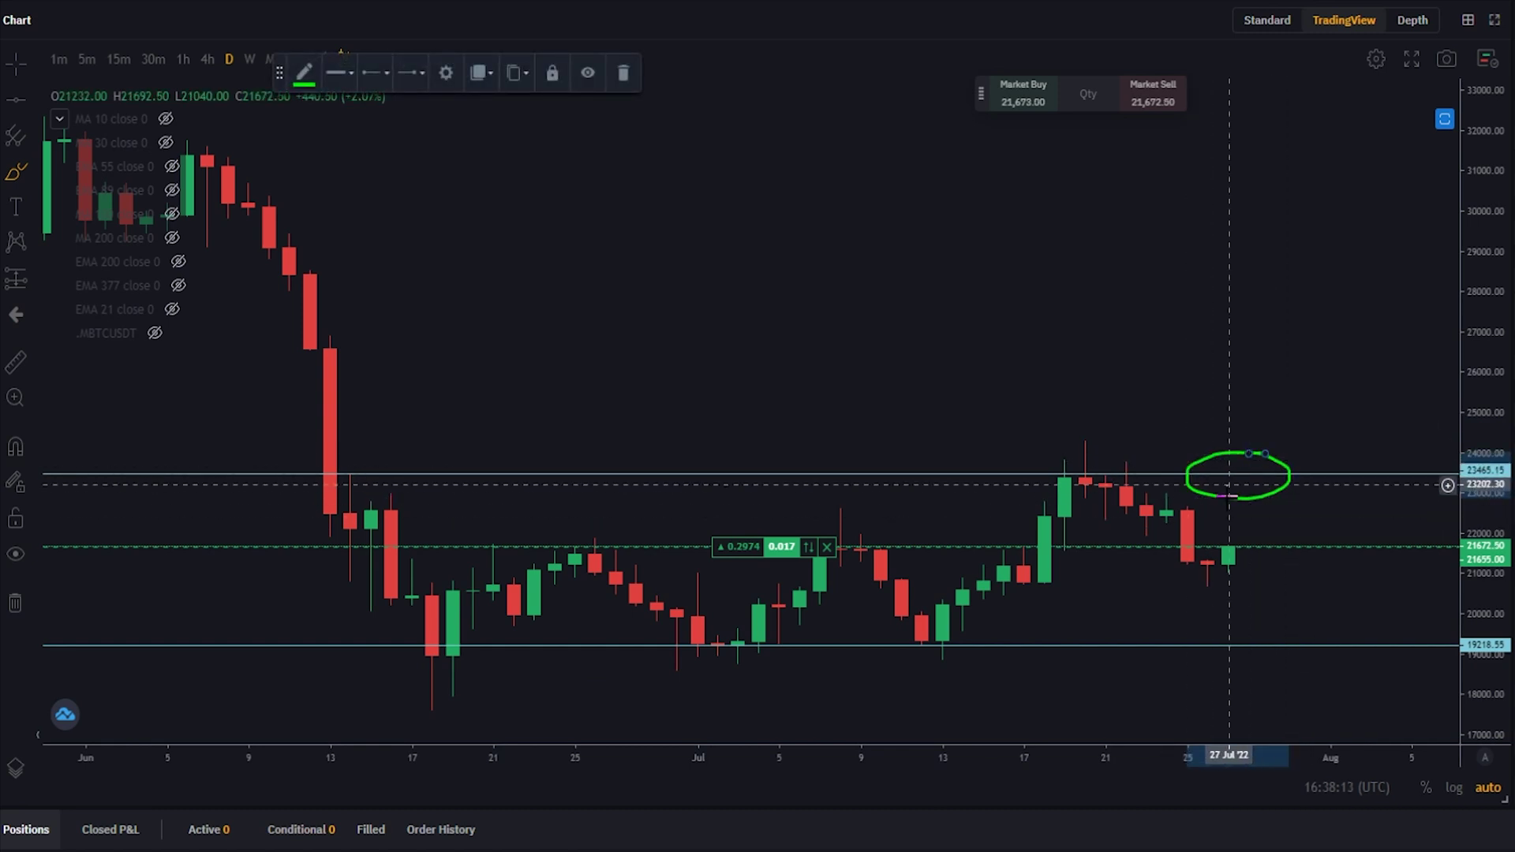
pyautogui.moveTo(1228, 536)
pyautogui.mouseDown()
pyautogui.moveTo(1268, 407)
pyautogui.moveTo(1294, 446)
pyautogui.moveTo(1372, 152)
pyautogui.mouseUp()
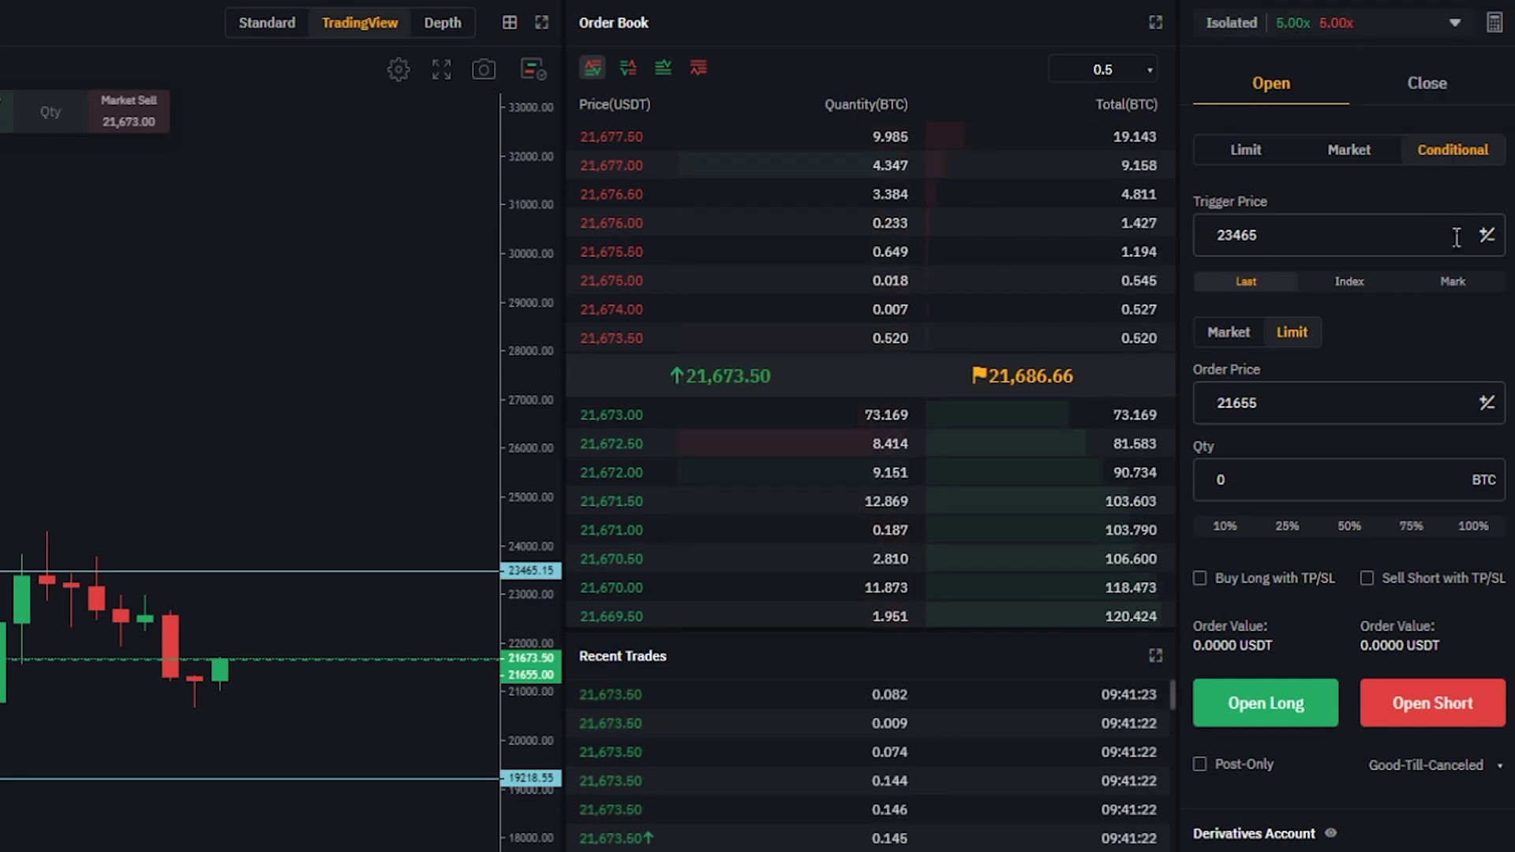
# Step: Switch the order form to a Close Limit order at 23465, ready to enter the quantity
pyautogui.click(1407, 83)
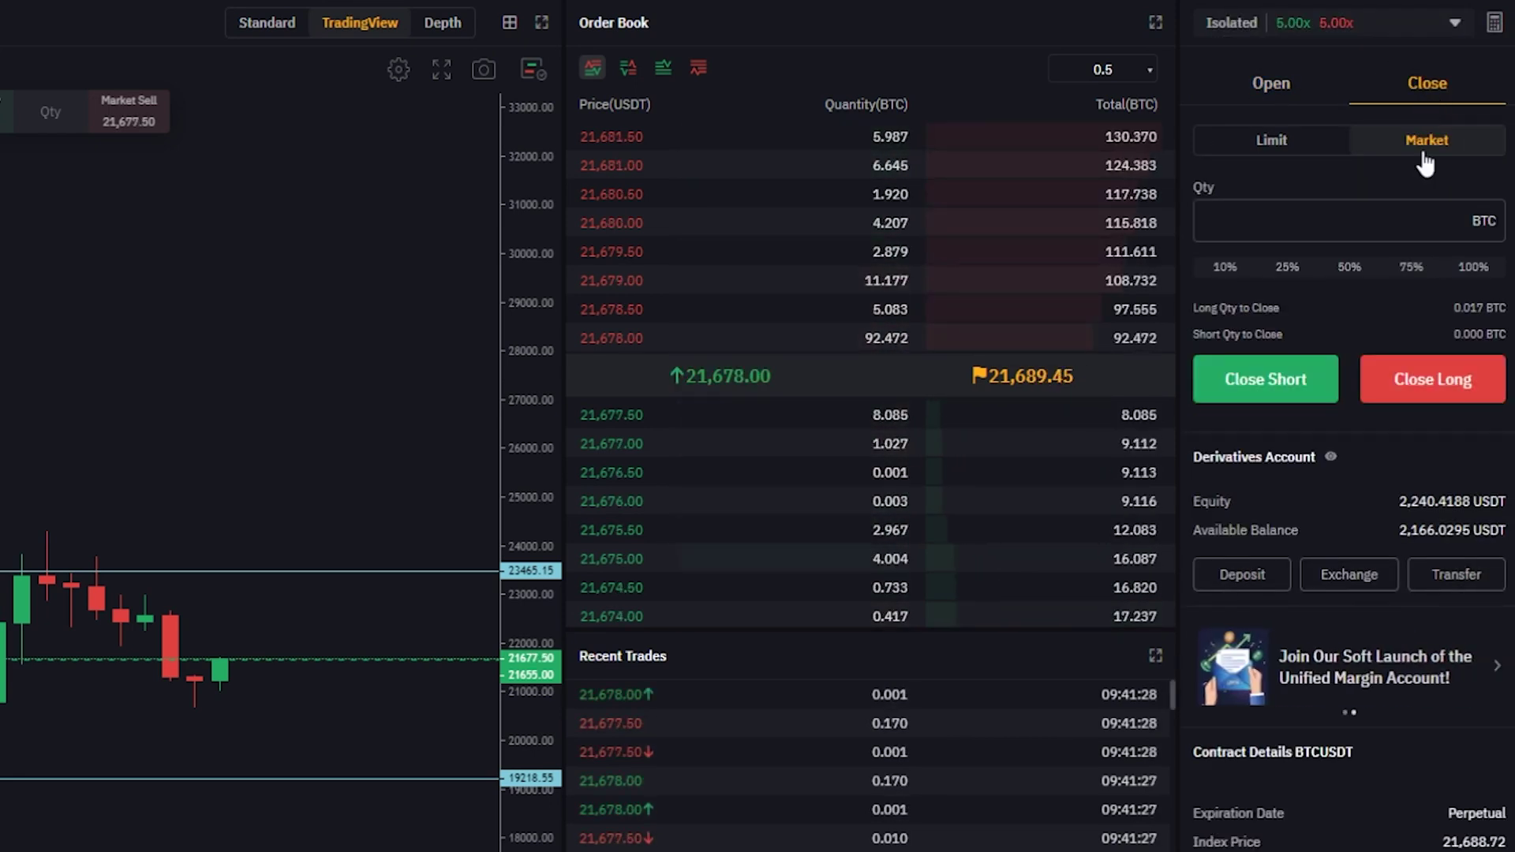
pyautogui.click(1296, 158)
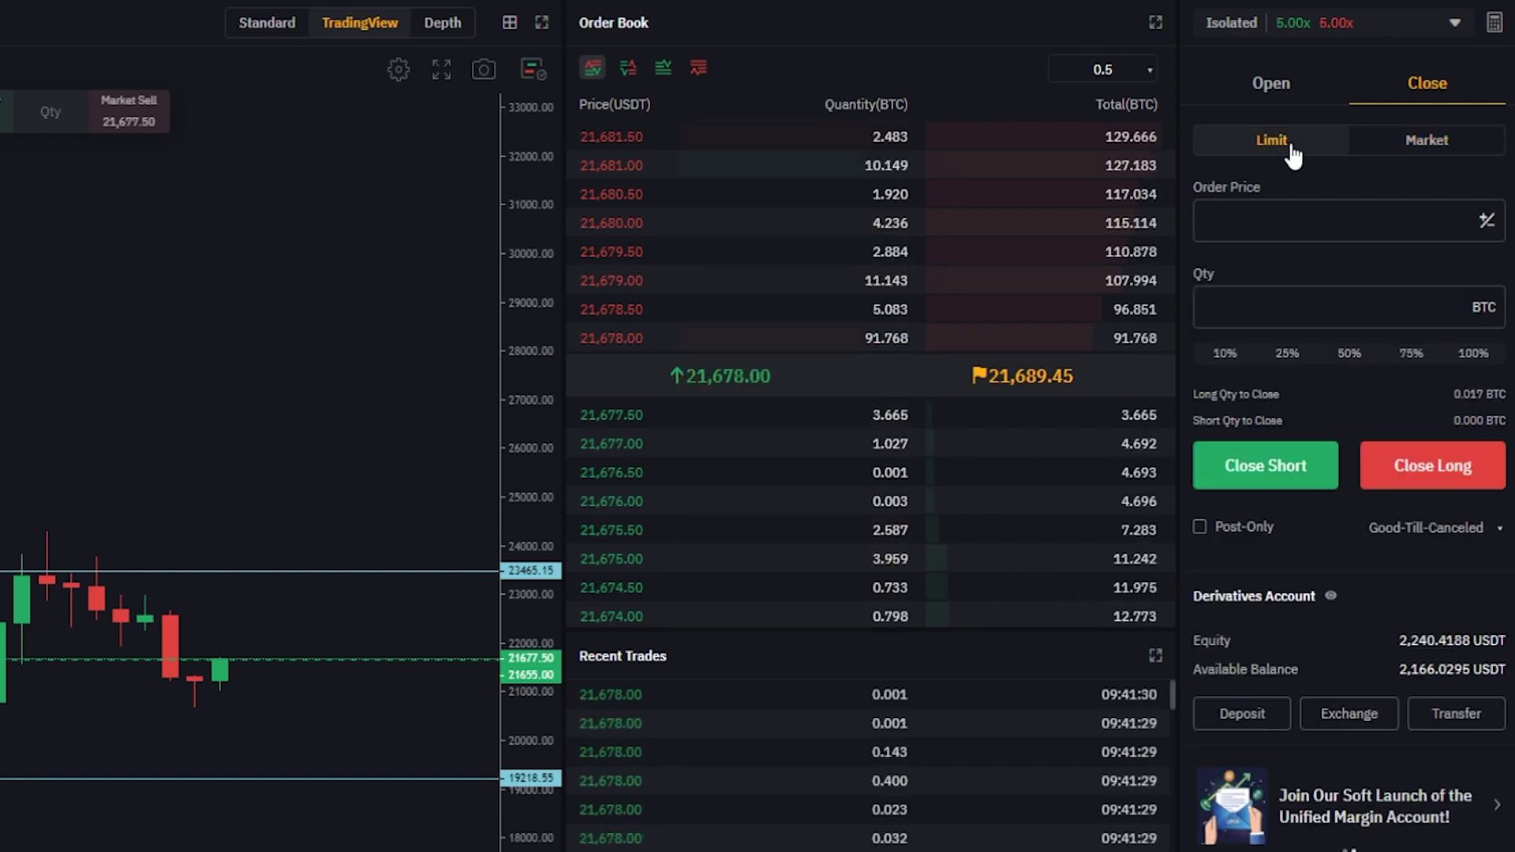
pyautogui.click(1262, 213)
pyautogui.write('2346')
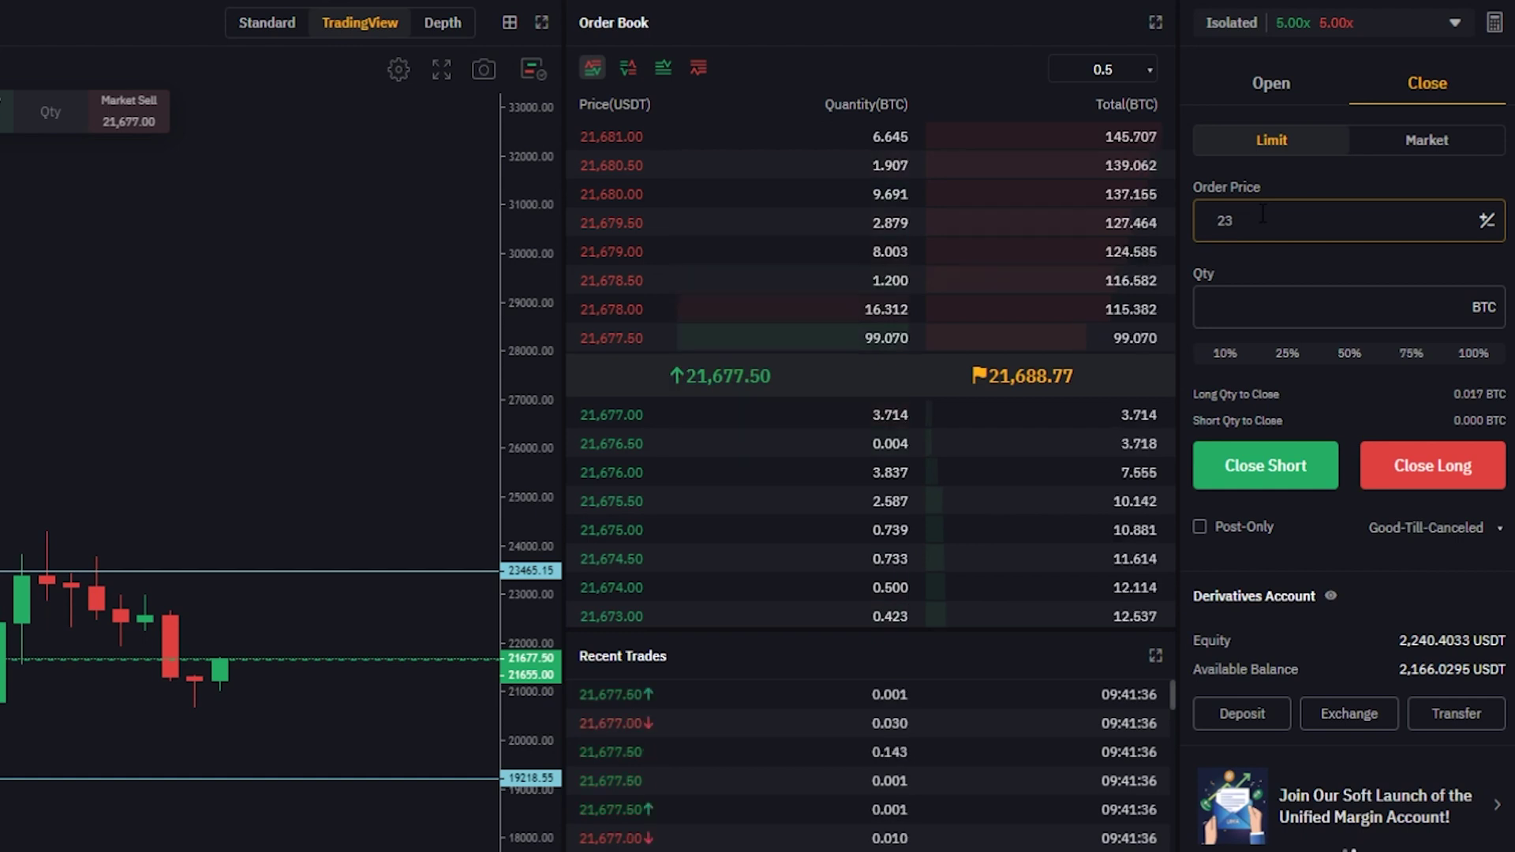
pyautogui.write('5')
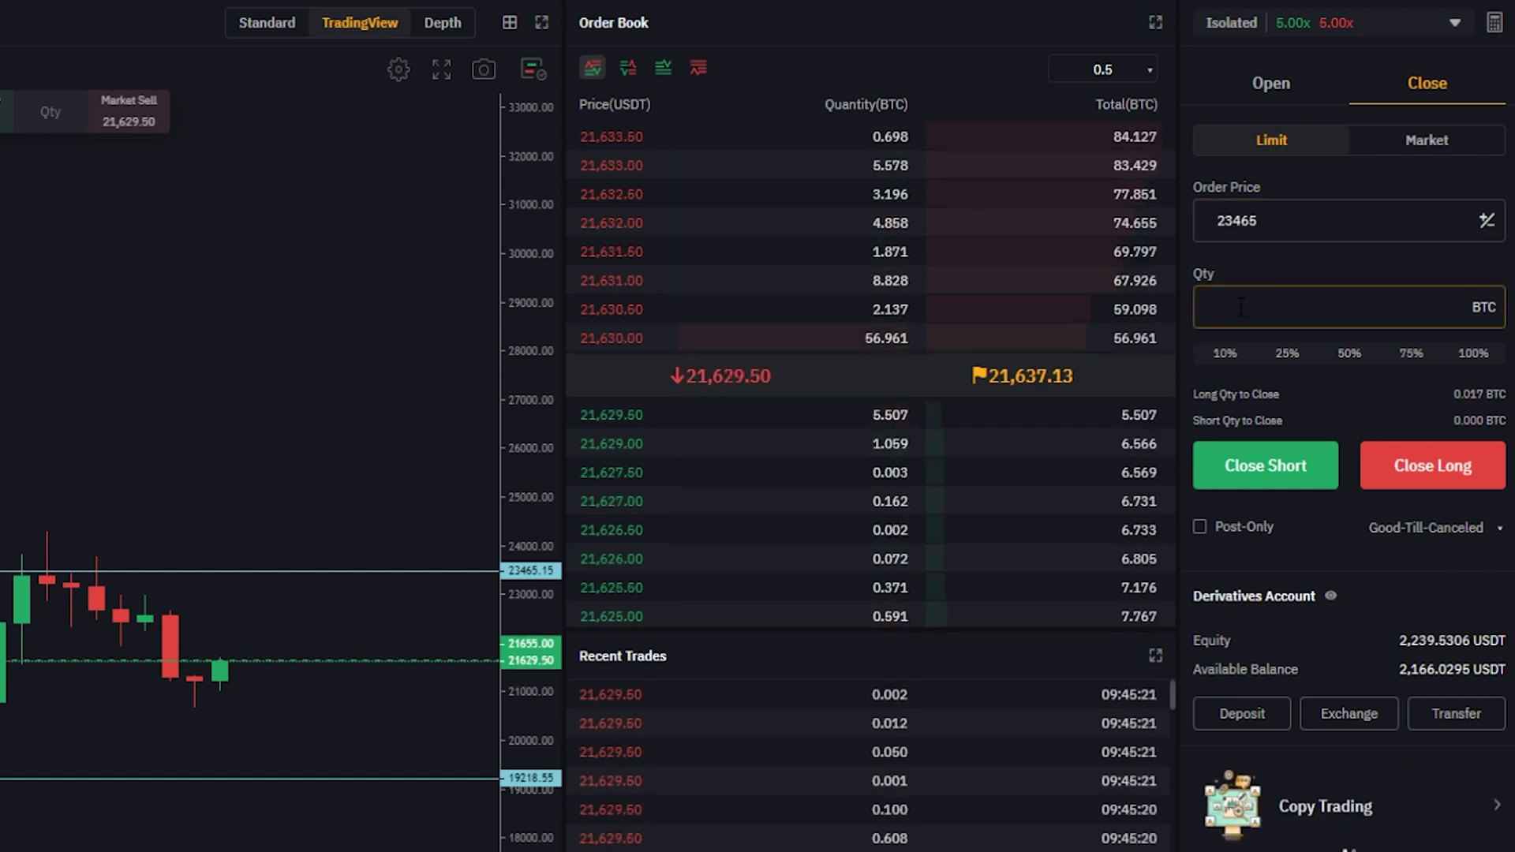
pyautogui.click(1241, 307)
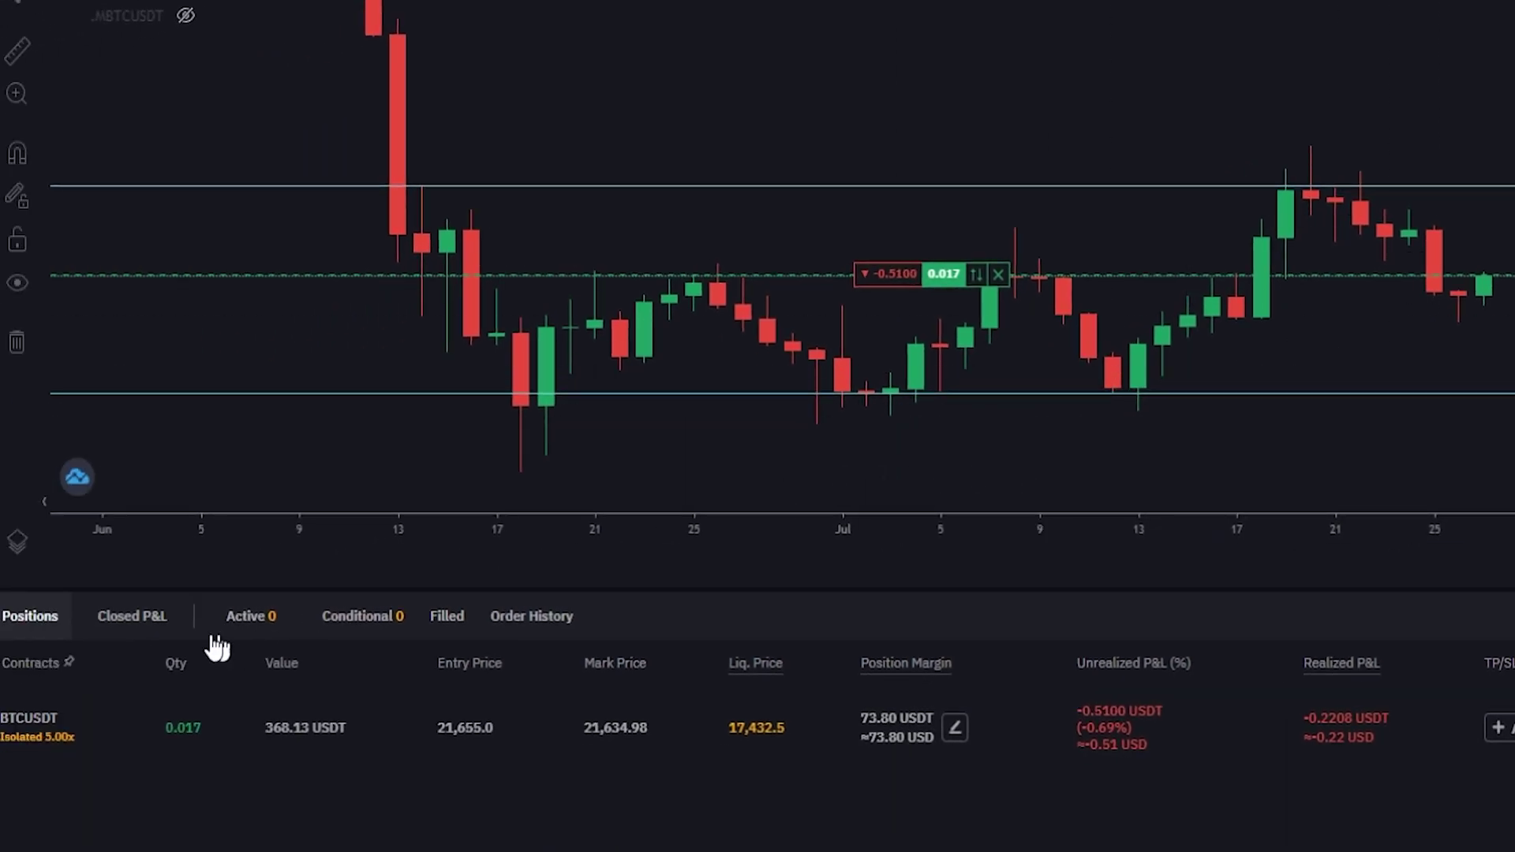
# Step: Submit and confirm a Close Long limit order for 0.008 of the 0.017 BTC position at 23,465
pyautogui.doubleClick(176, 663)
pyautogui.moveTo(159, 724); pyautogui.dragTo(207, 723)
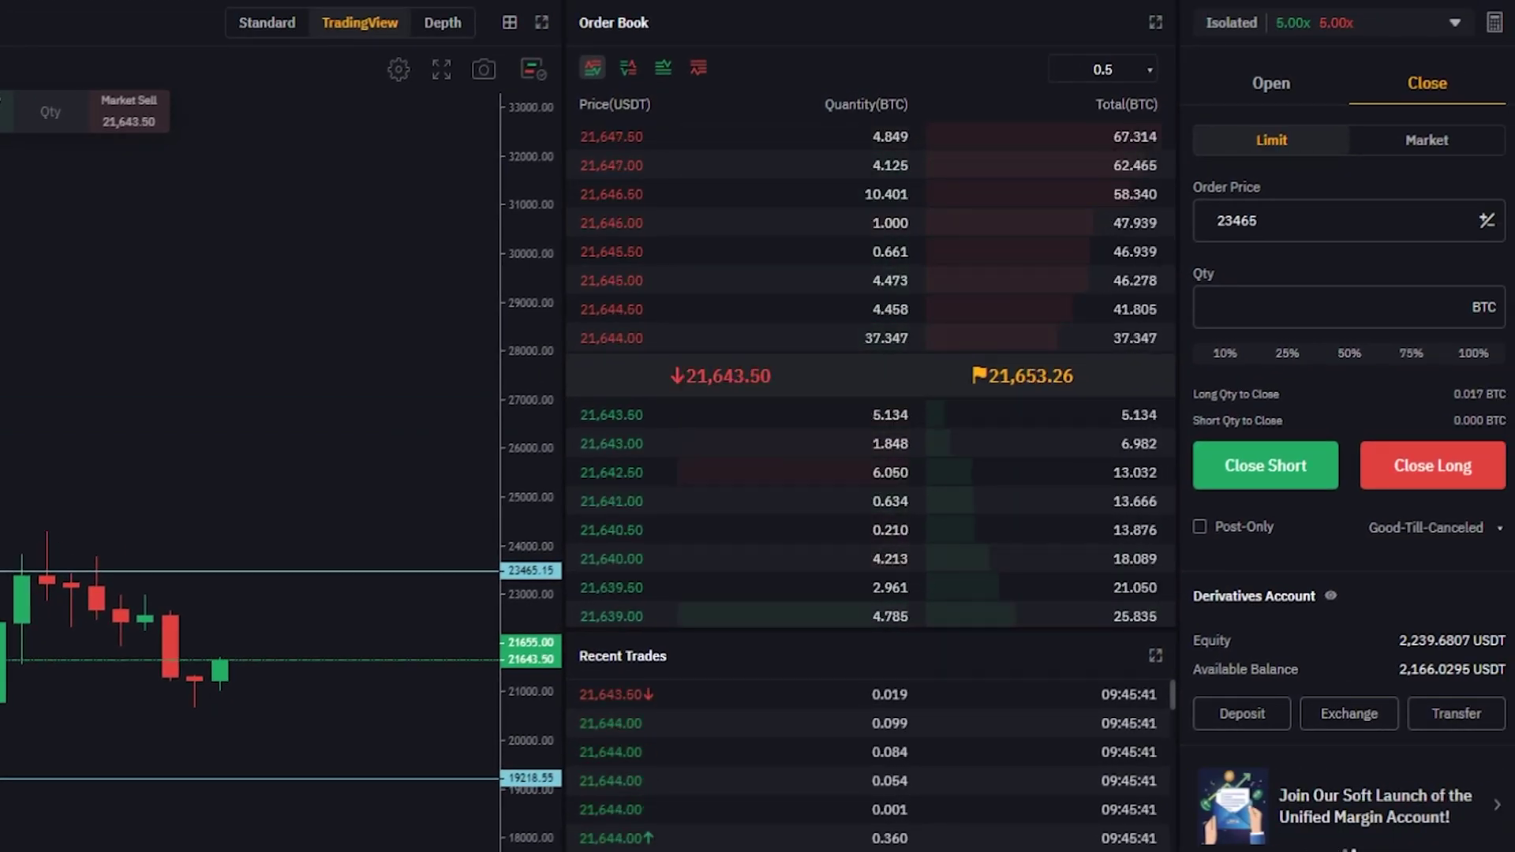
pyautogui.click(1238, 300)
pyautogui.write('0.')
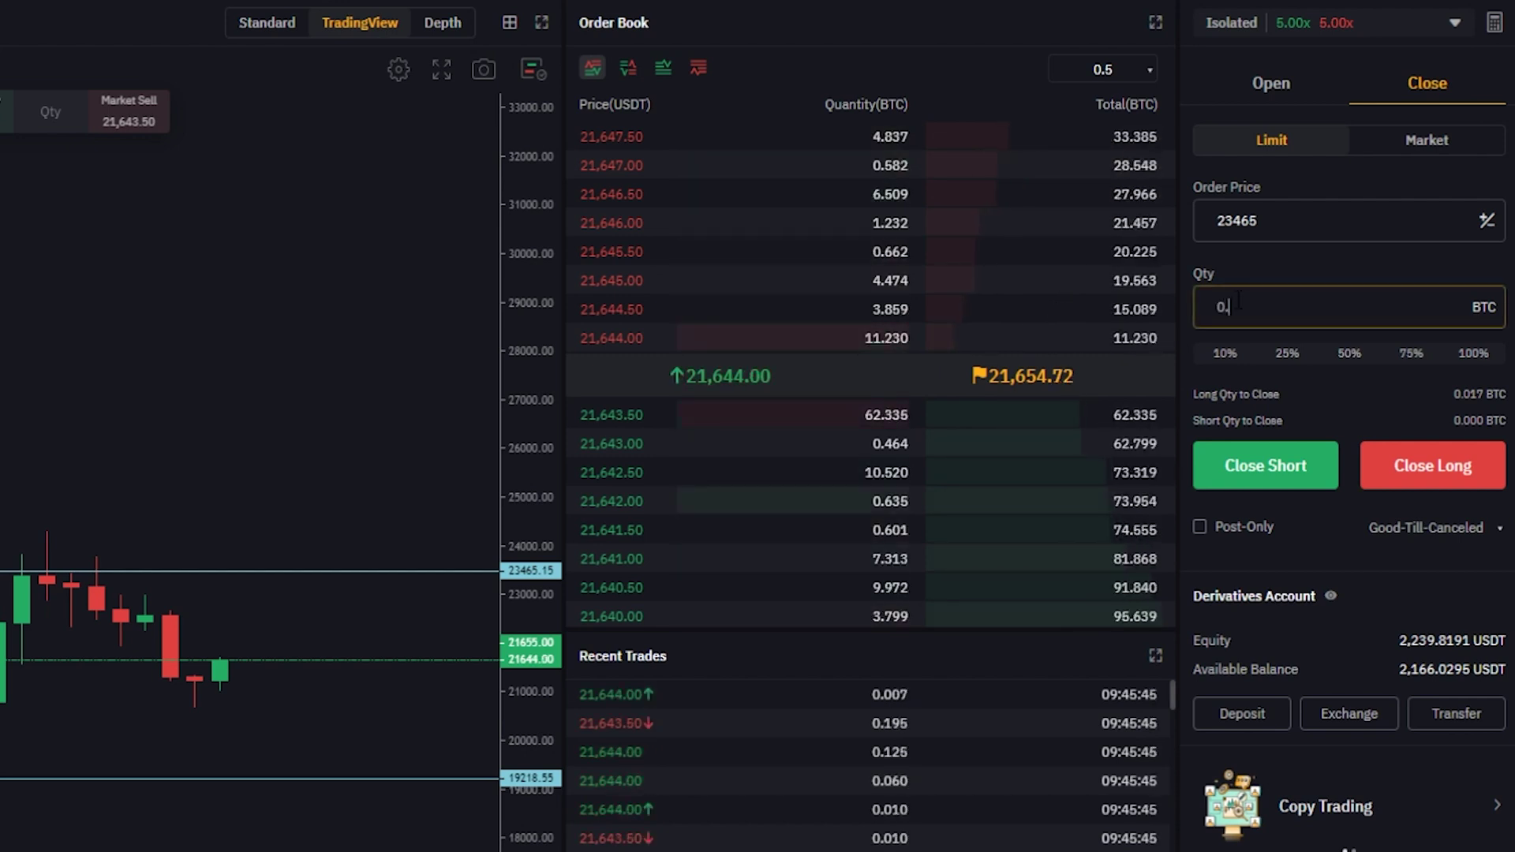
pyautogui.write('008')
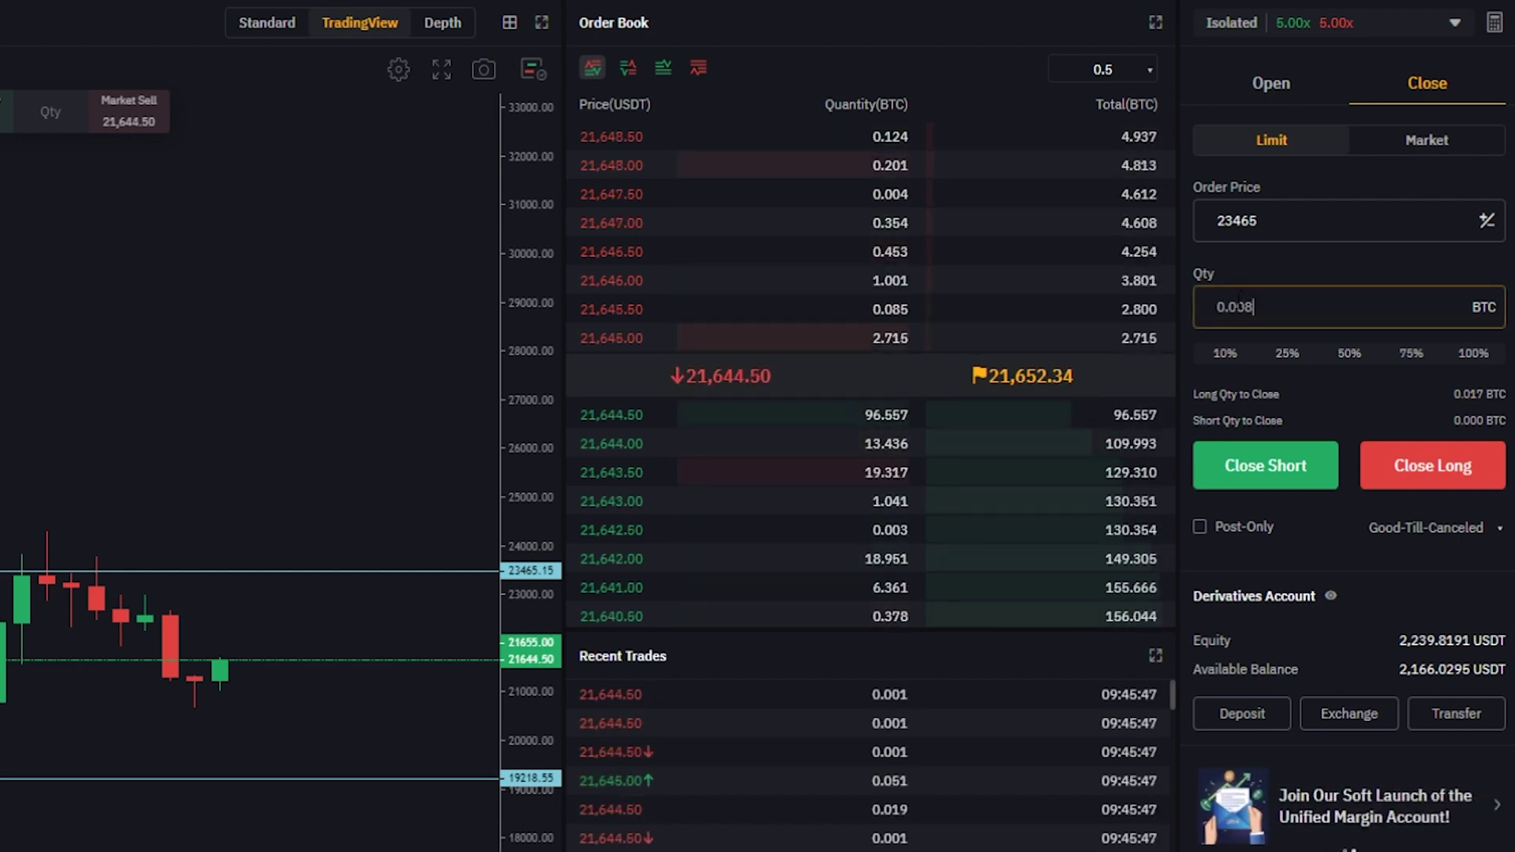
pyautogui.click(1440, 471)
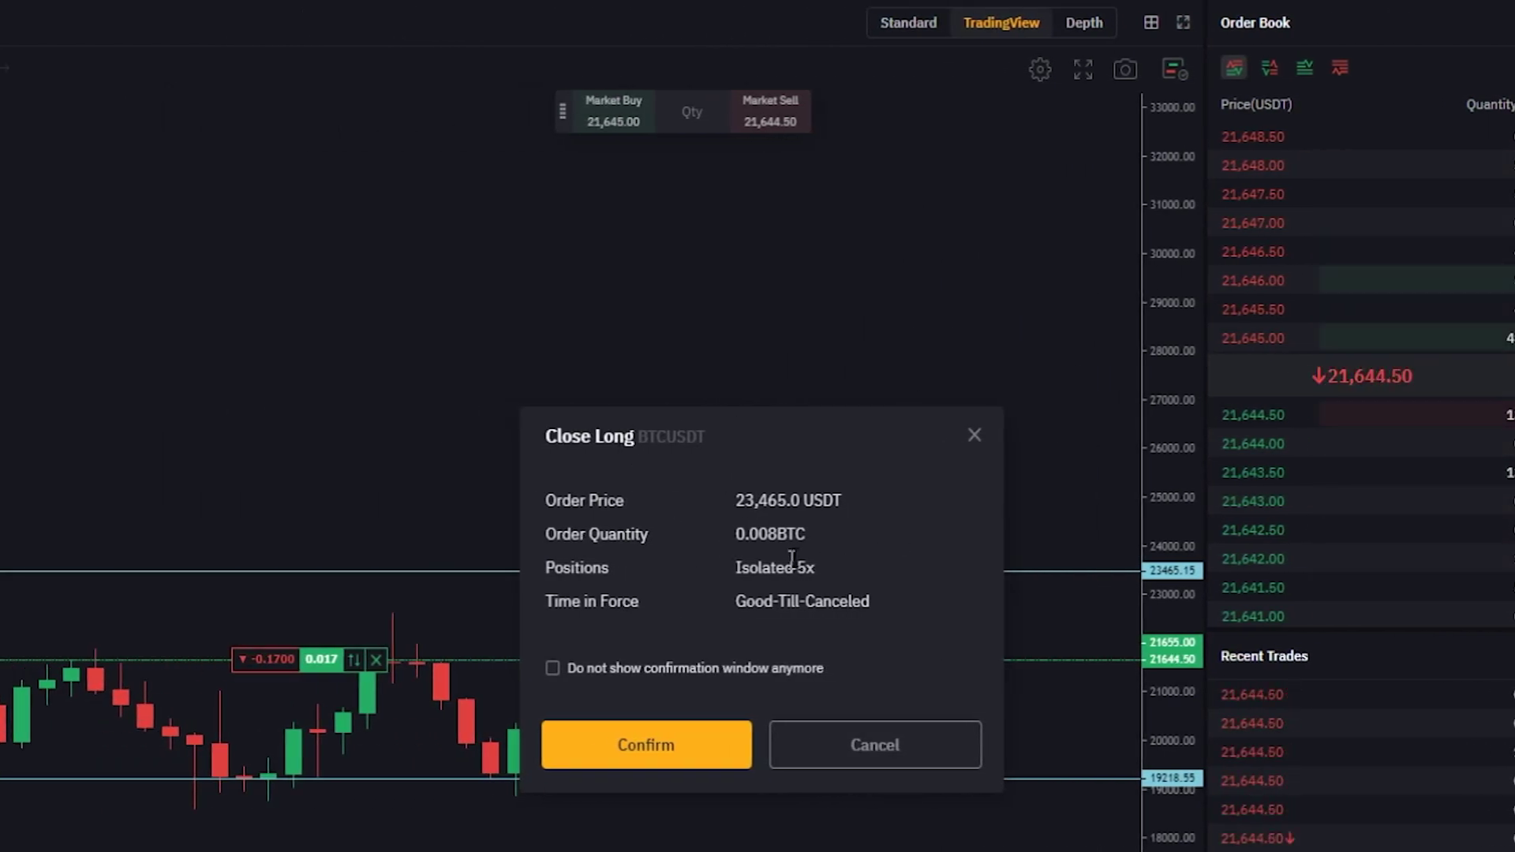
pyautogui.click(604, 750)
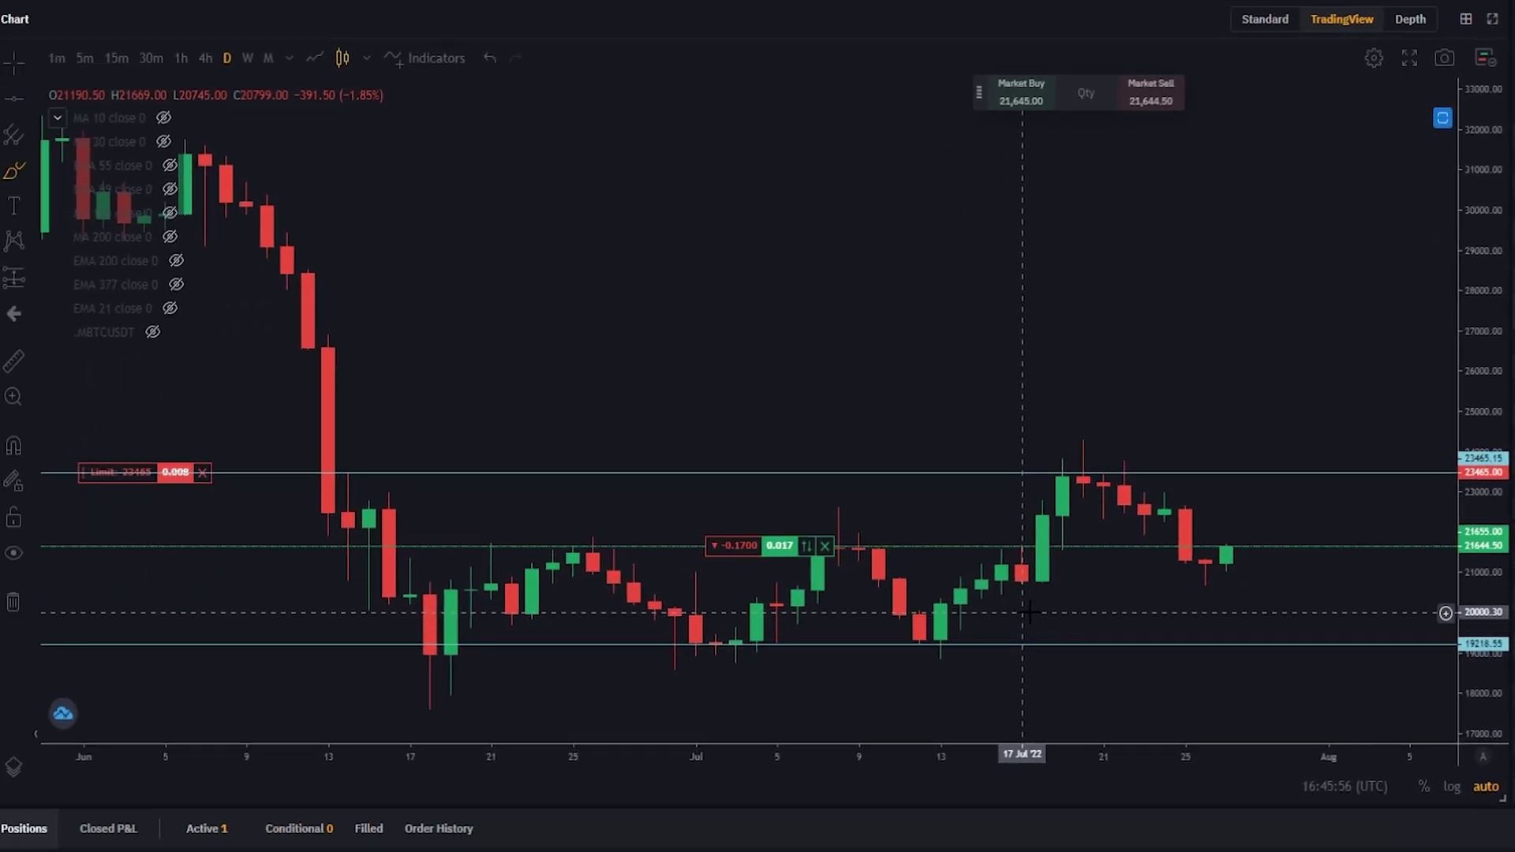
# Step: Sketch rising price paths and circle the 11 May and 12 Jun lows, then erase the sketches
pyautogui.moveTo(1225, 544)
pyautogui.mouseDown()
pyautogui.moveTo(1308, 458)
pyautogui.moveTo(1248, 483)
pyautogui.moveTo(1273, 449)
pyautogui.mouseUp()
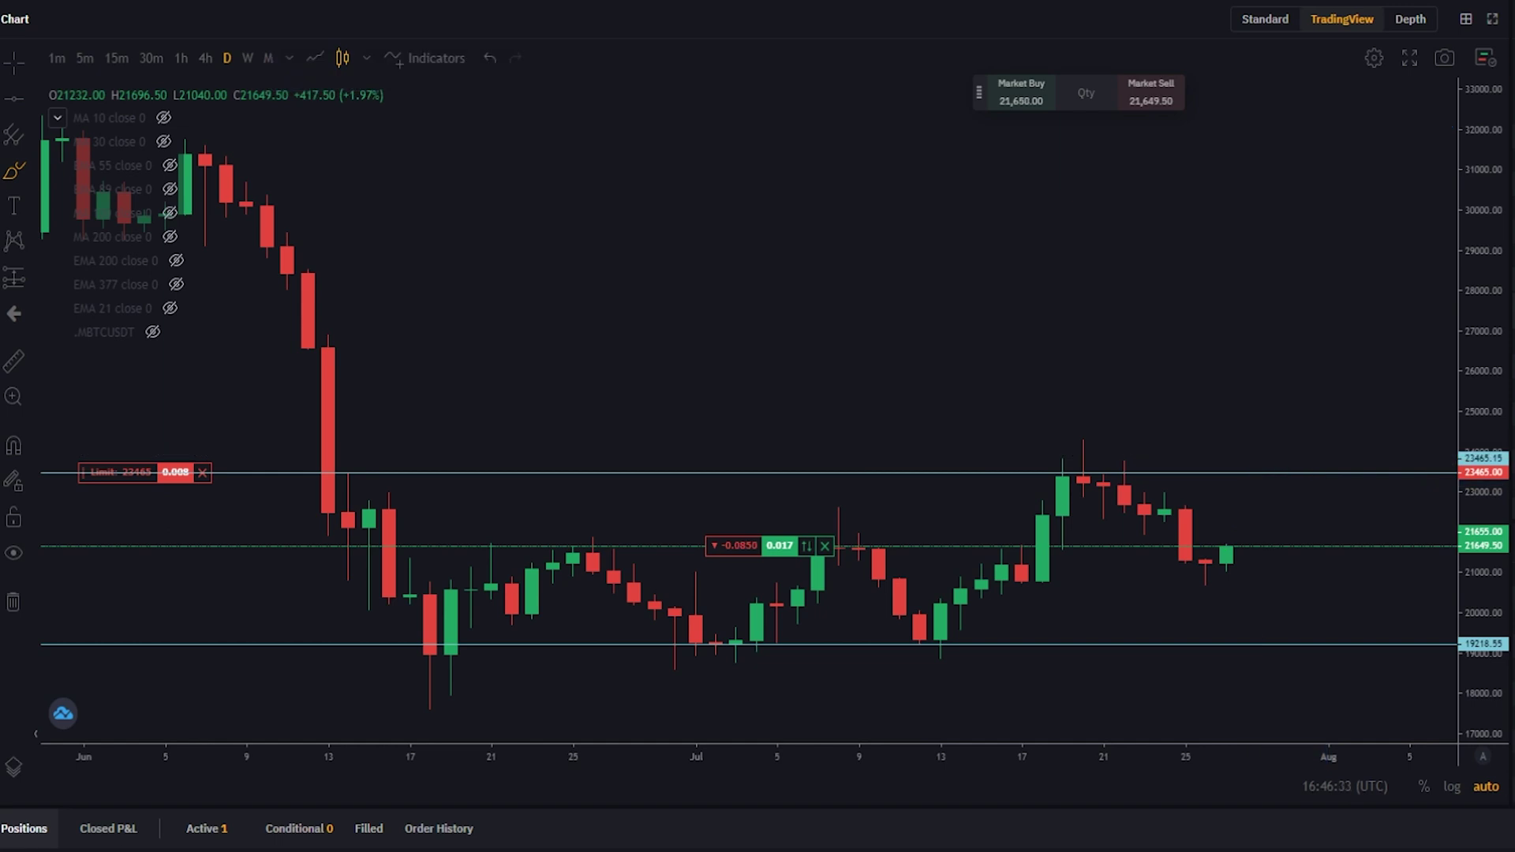
pyautogui.moveTo(1227, 545)
pyautogui.mouseDown()
pyautogui.moveTo(1226, 501)
pyautogui.moveTo(1383, 340)
pyautogui.moveTo(1411, 251)
pyautogui.mouseUp()
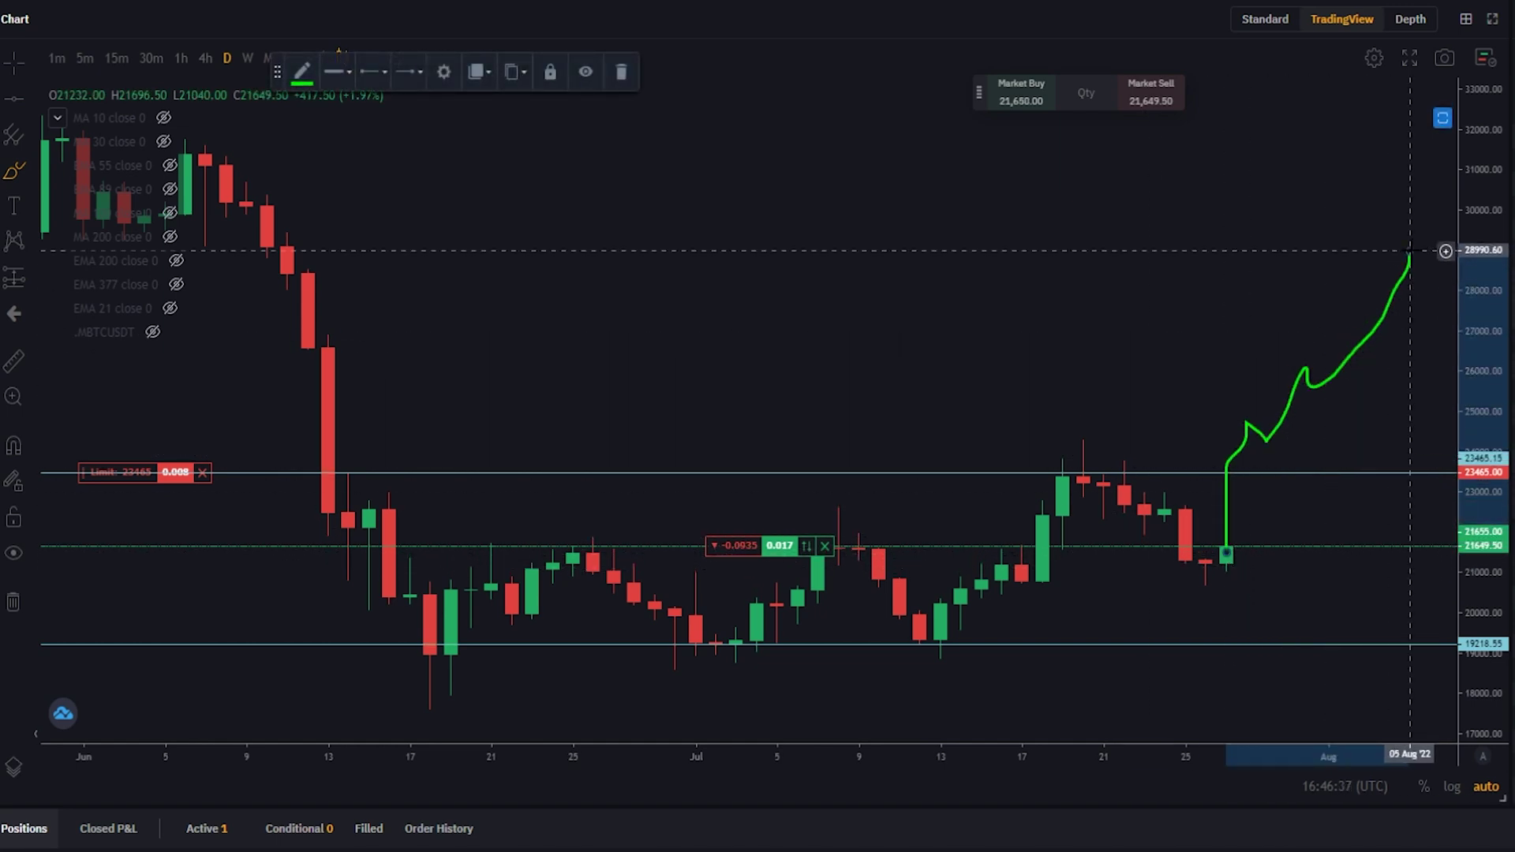
pyautogui.press('Delete')
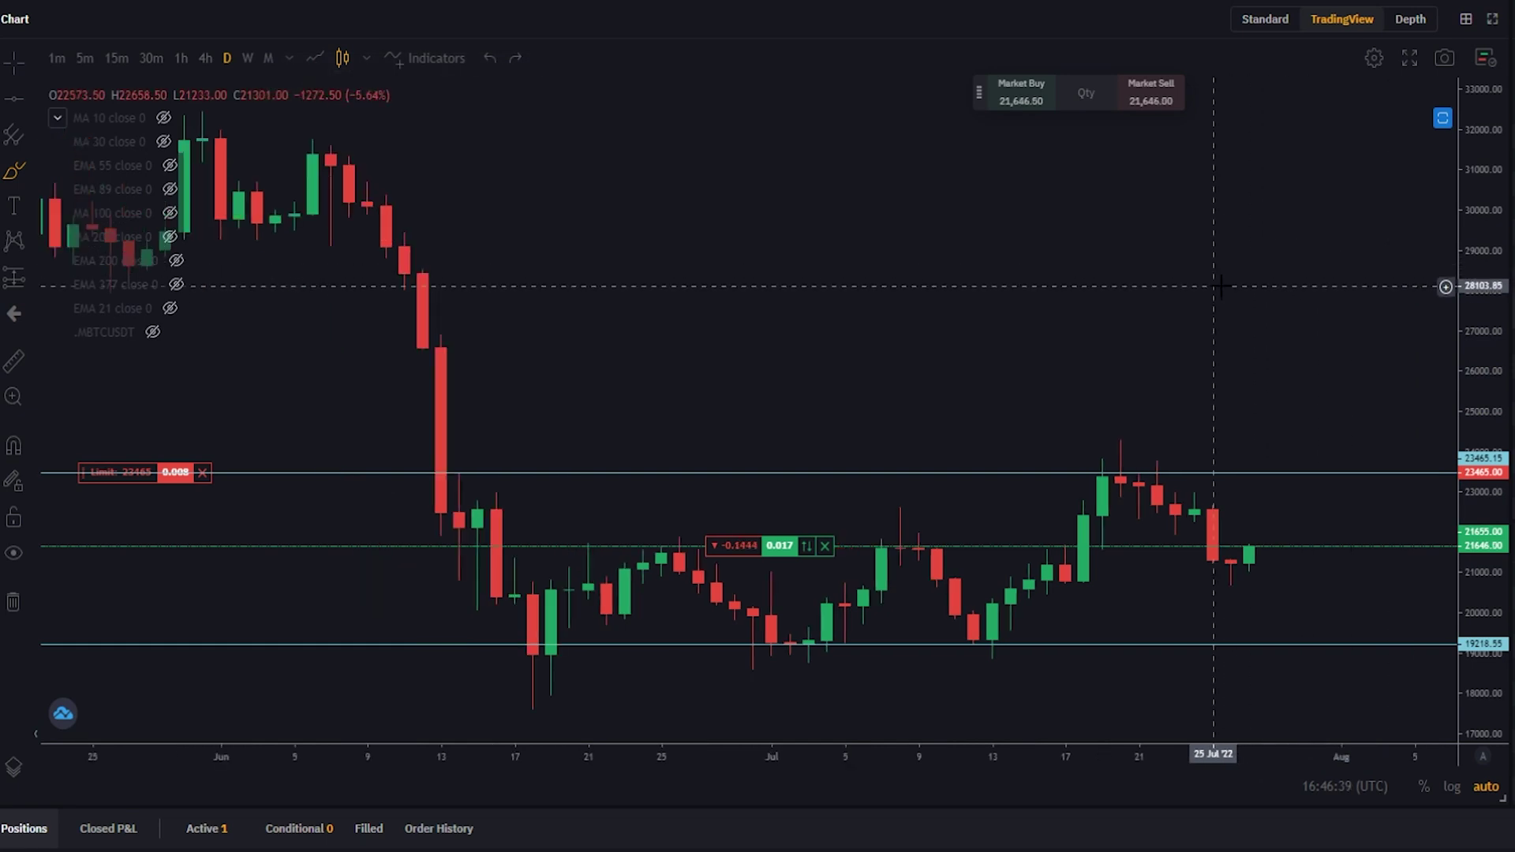
pyautogui.scroll(-3, 1227, 268)
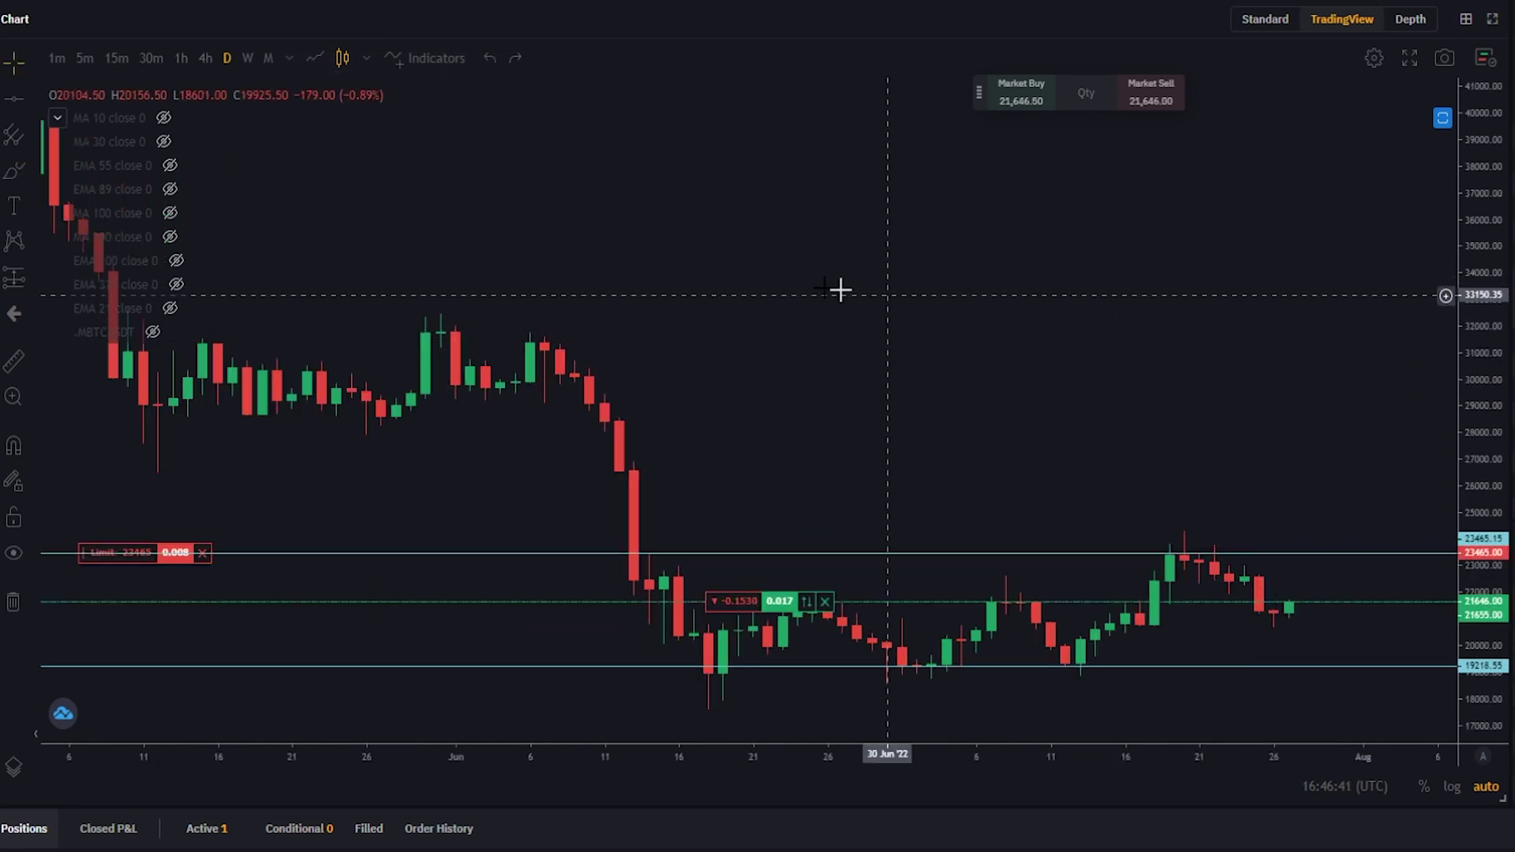
pyautogui.click(17, 166)
pyautogui.moveTo(168, 457)
pyautogui.mouseDown()
pyautogui.moveTo(150, 457)
pyautogui.moveTo(162, 488)
pyautogui.moveTo(161, 457)
pyautogui.mouseUp()
pyautogui.moveTo(621, 452)
pyautogui.mouseDown()
pyautogui.moveTo(626, 494)
pyautogui.moveTo(648, 453)
pyautogui.moveTo(634, 448)
pyautogui.mouseUp()
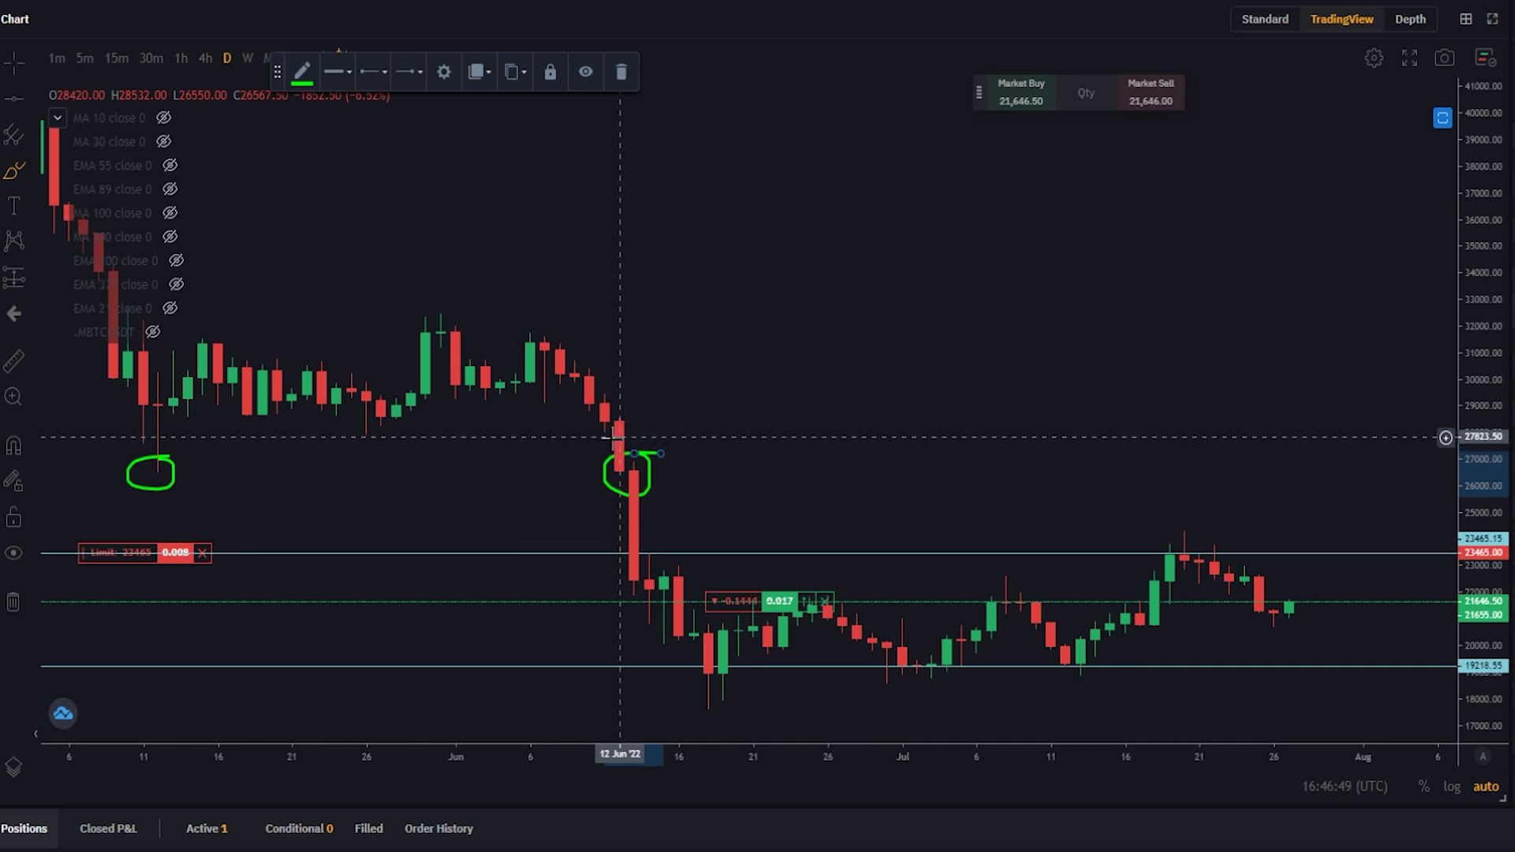
pyautogui.hotkey('ctrl', 'z')
pyautogui.hotkey('ctrl', 'z')
# Step: Place a horizontal line at 26,594.20 on the BTCUSDT chart
pyautogui.click(15, 98)
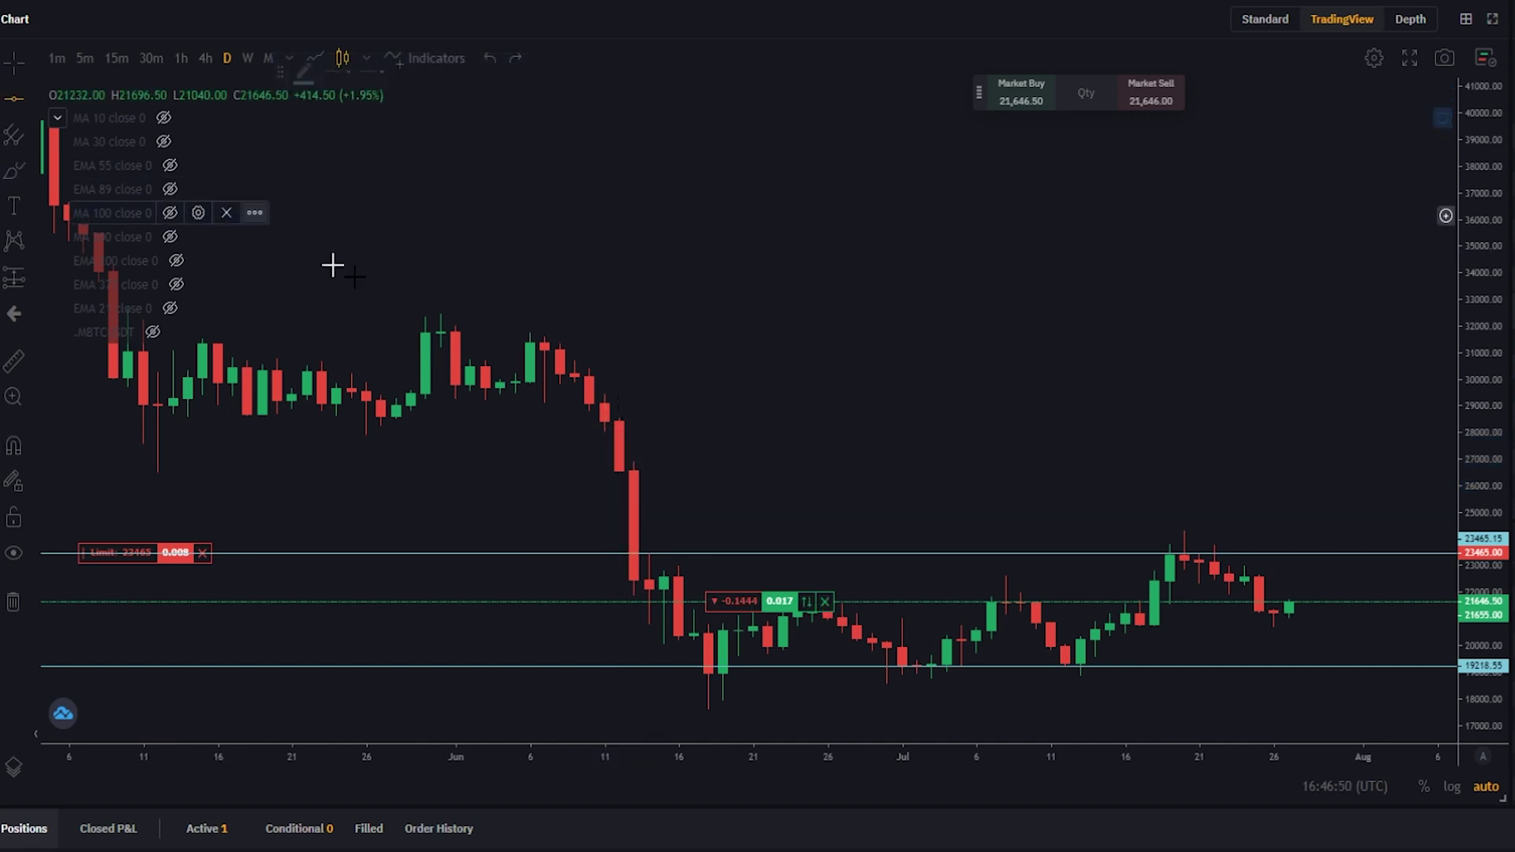
pyautogui.click(635, 470)
pyautogui.rightClick(762, 343)
pyautogui.press('Escape')
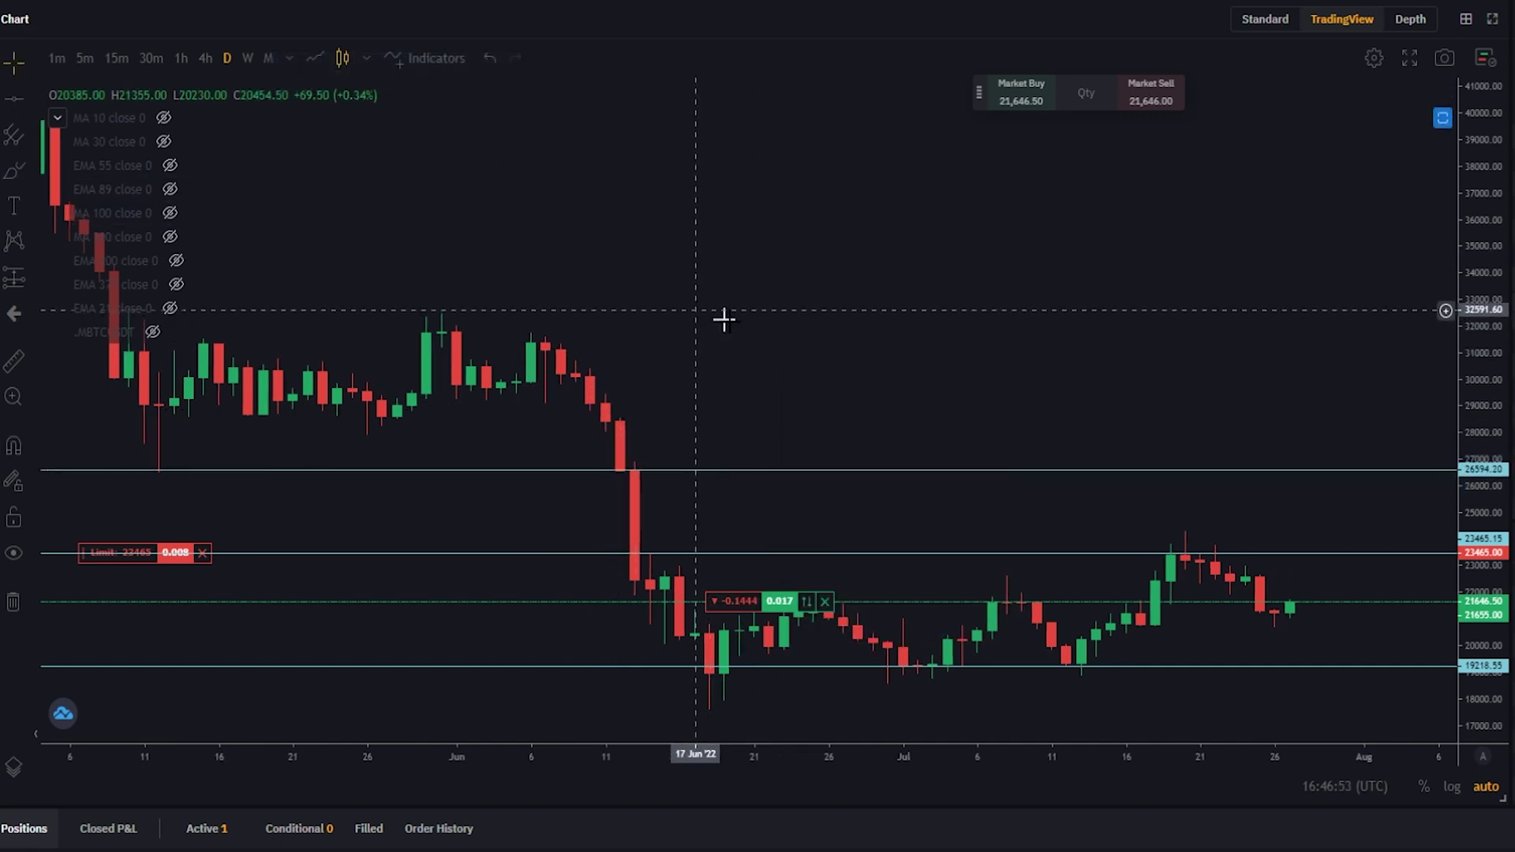
pyautogui.scroll(2, 888, 466)
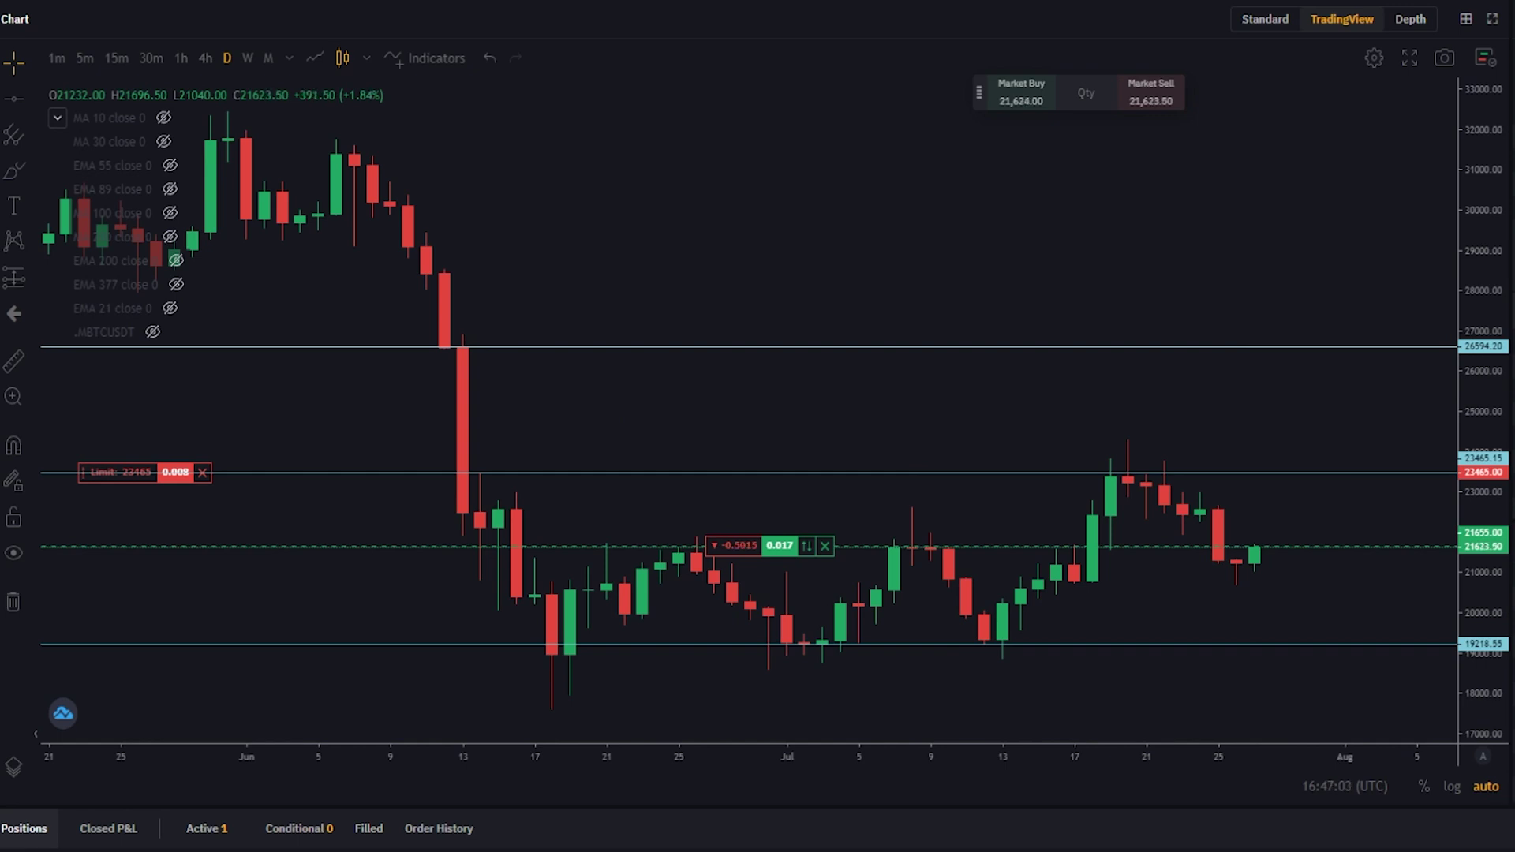
# Step: Set the close order price to 26594 and quantity to 0.004, then submit and confirm Close Long
pyautogui.moveTo(1373, 171); pyautogui.dragTo(1177, 167)
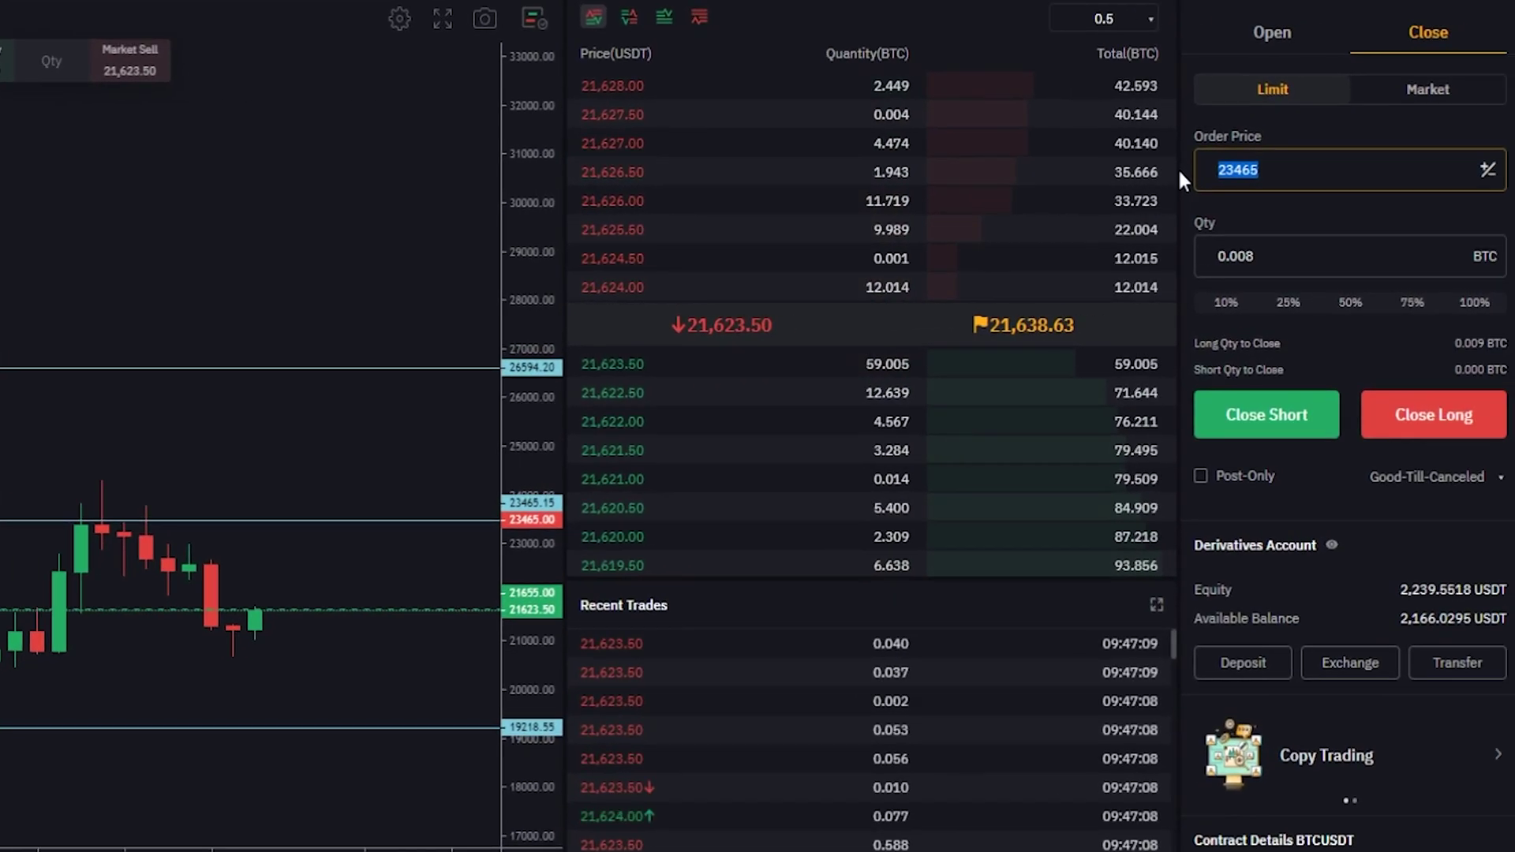
pyautogui.write('26')
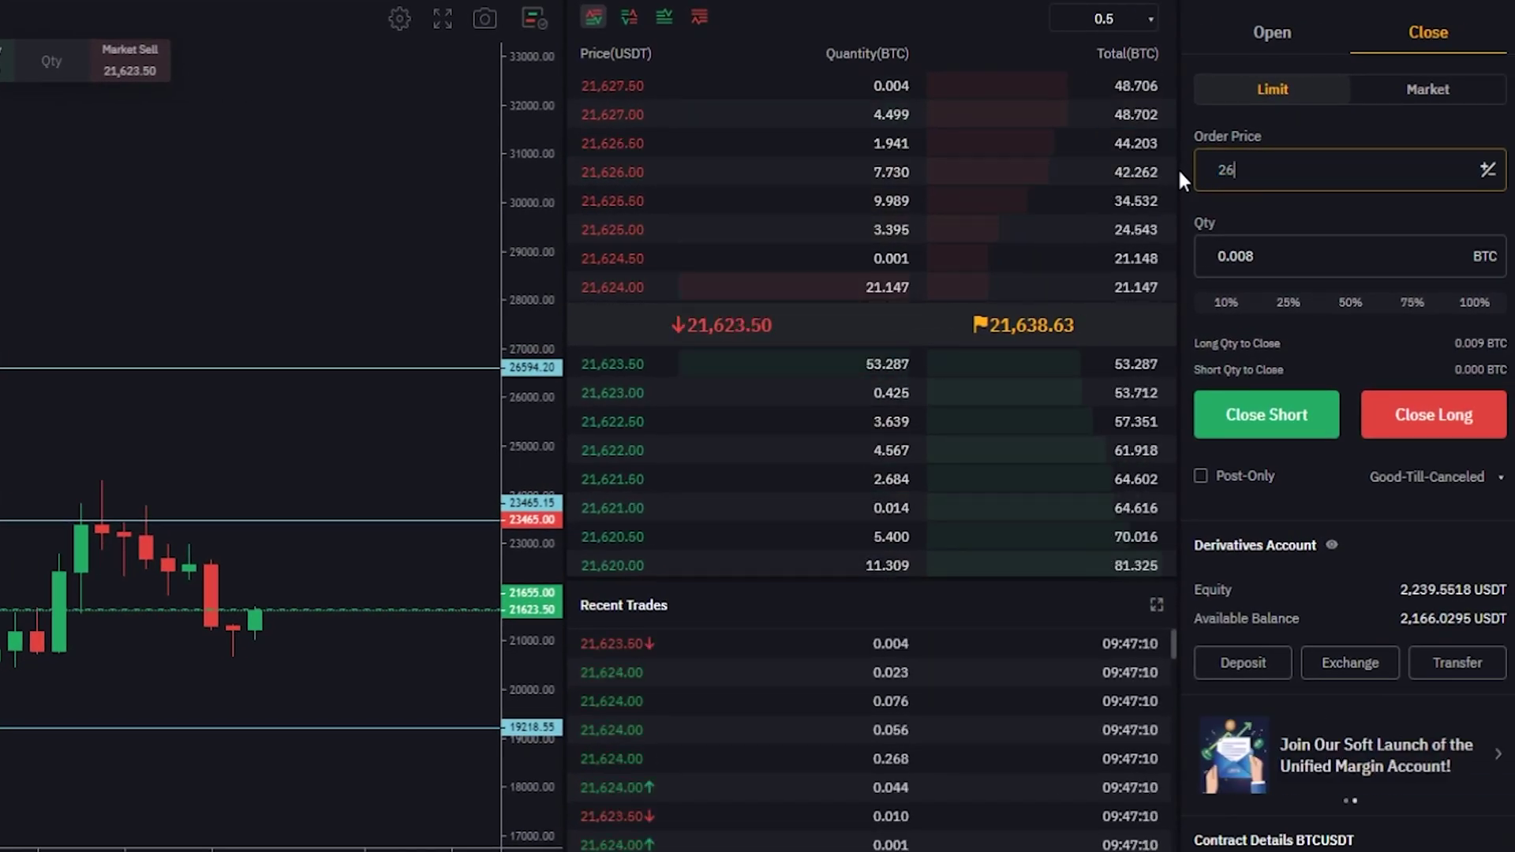
pyautogui.write('594')
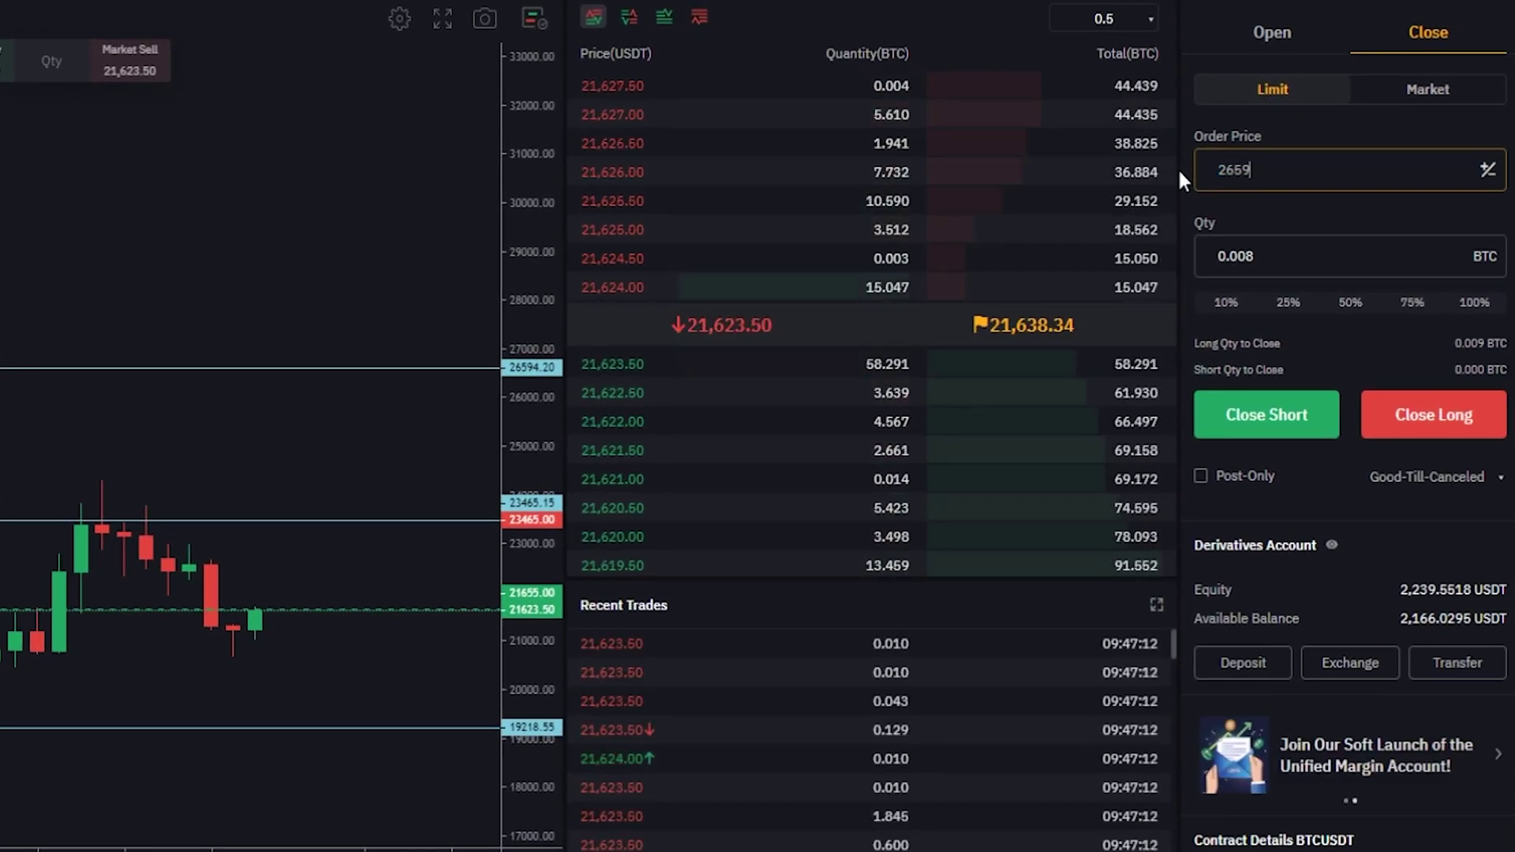
pyautogui.click(1262, 304)
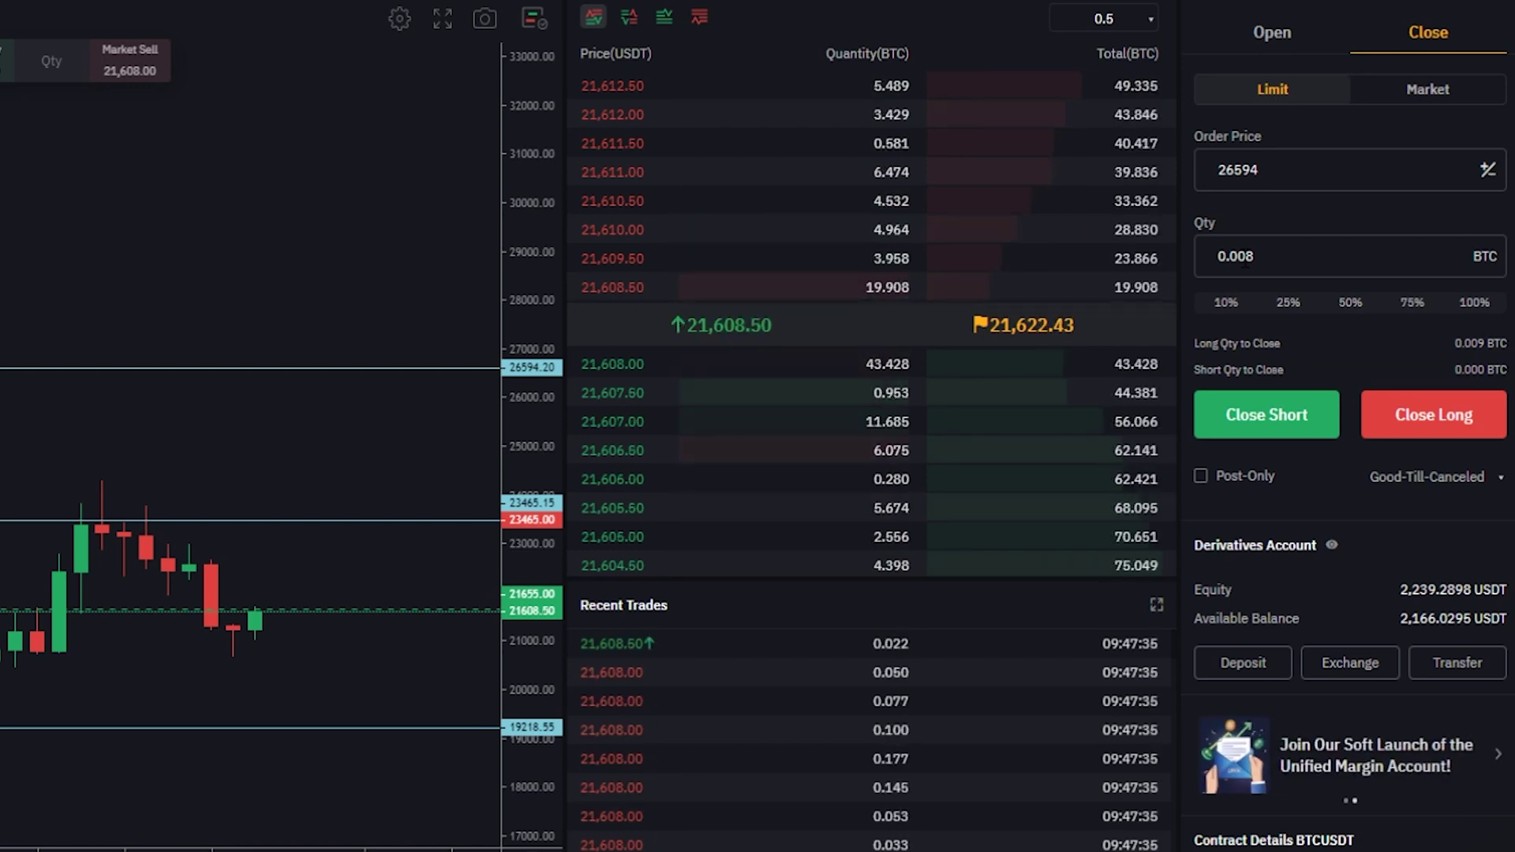
pyautogui.moveTo(1316, 244); pyautogui.dragTo(1132, 253)
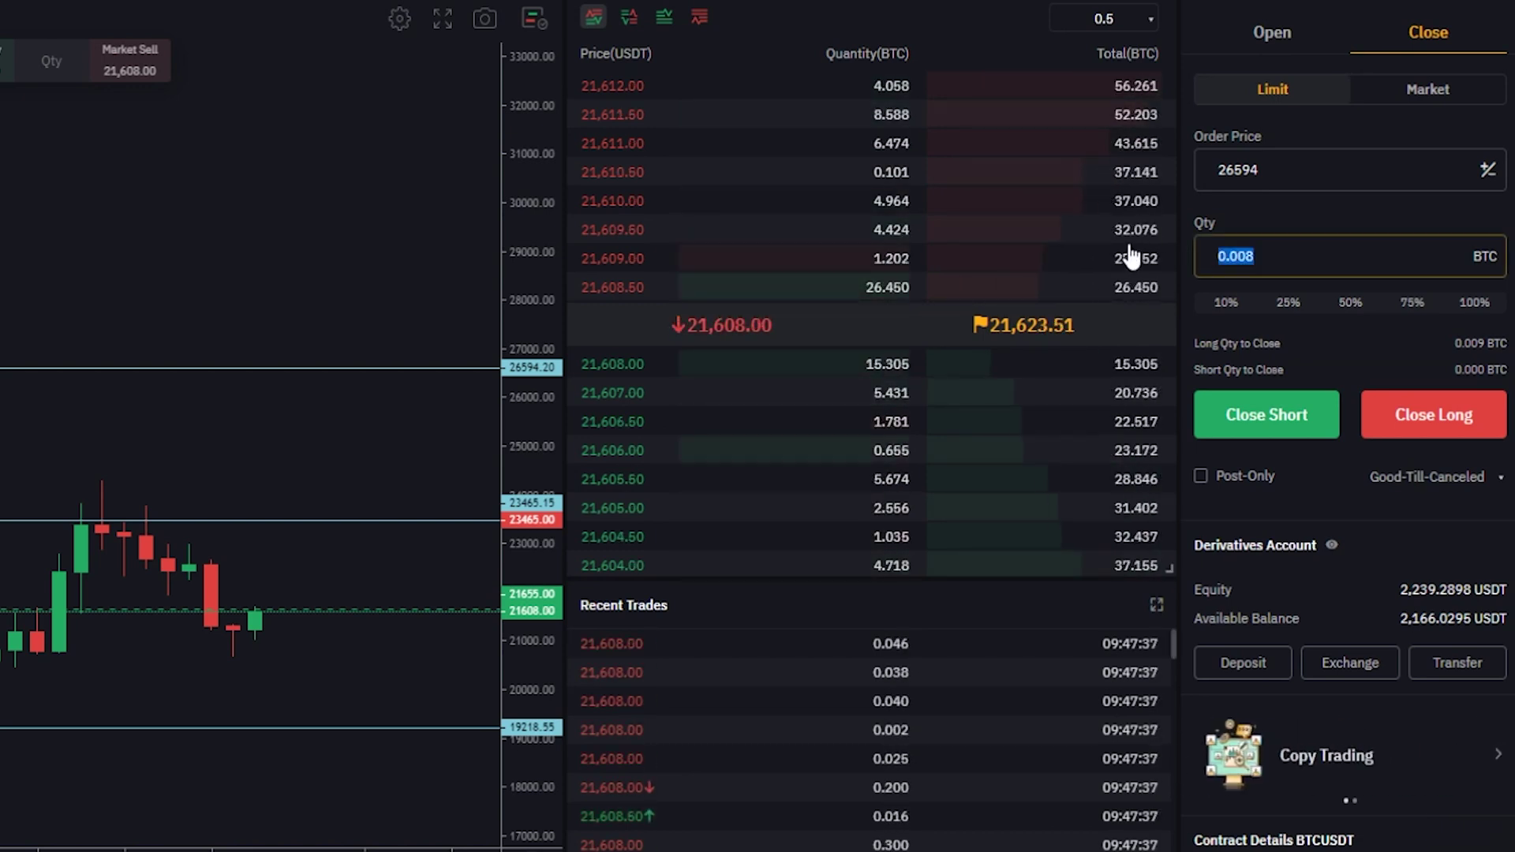
pyautogui.write('0.004')
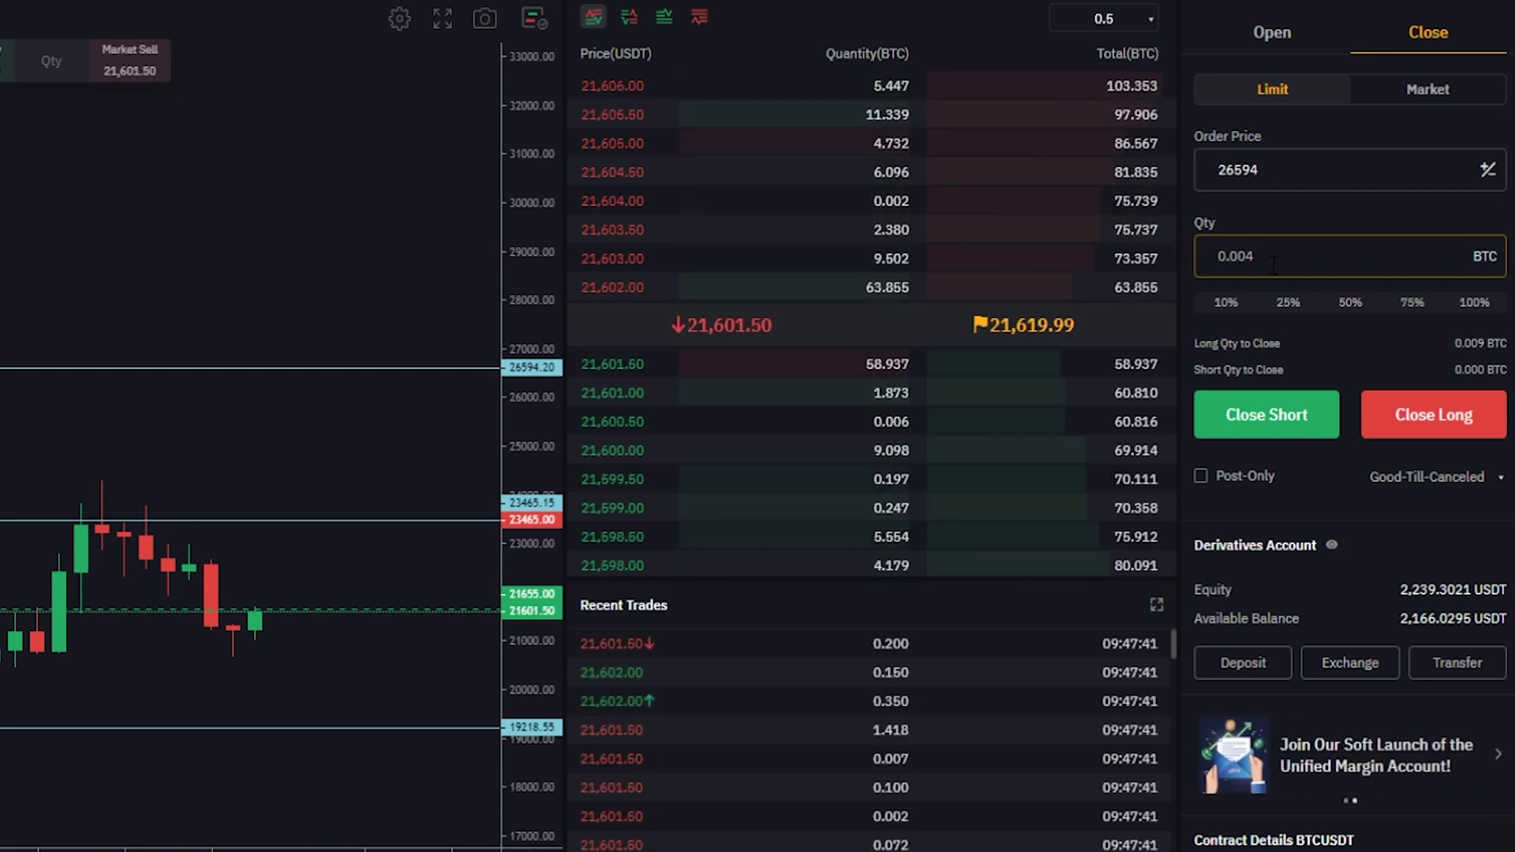
pyautogui.click(1474, 426)
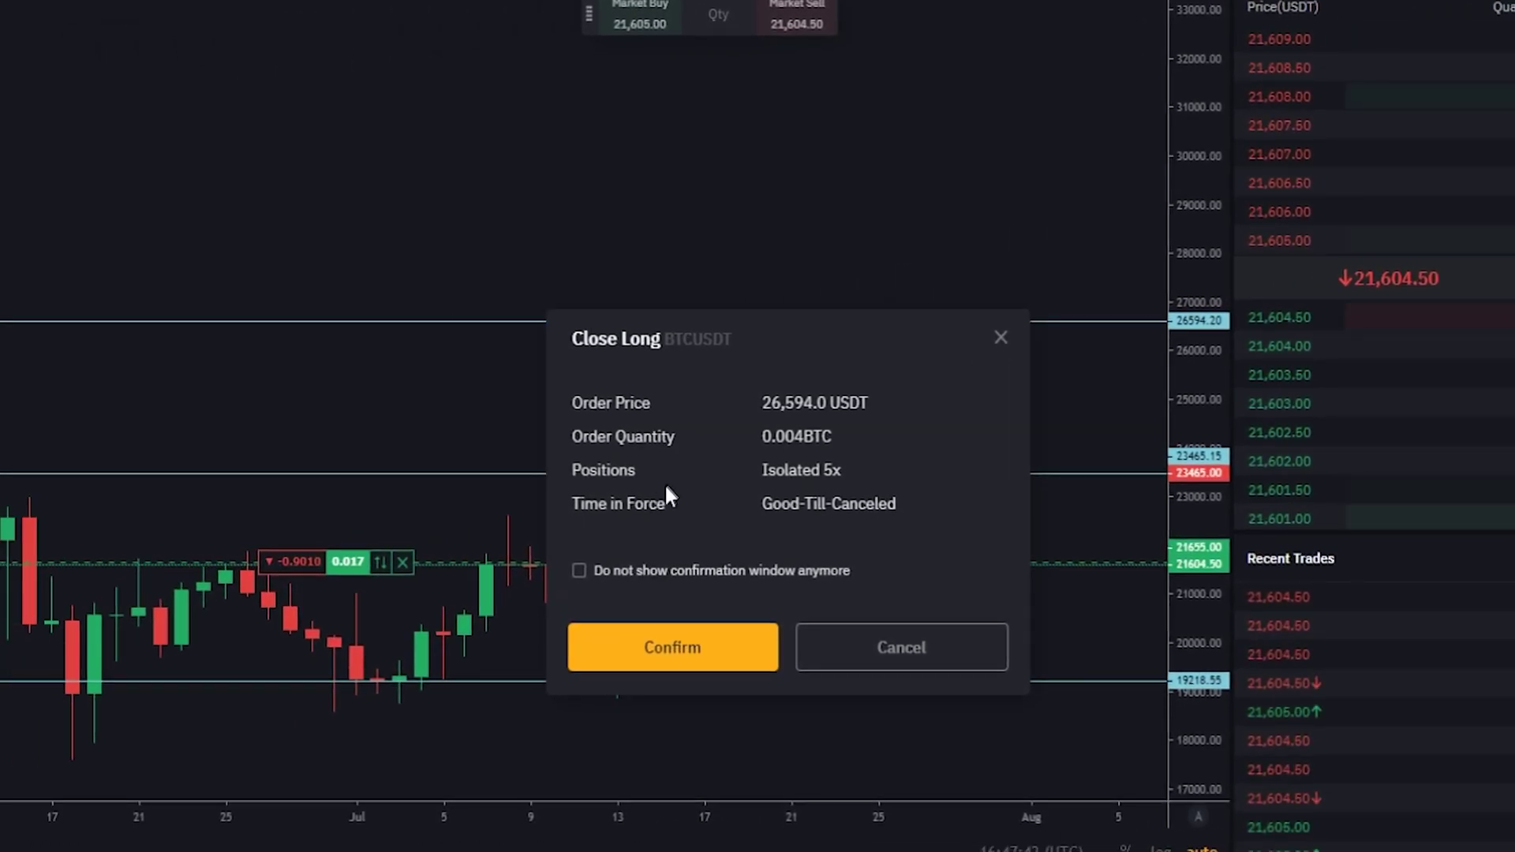
pyautogui.click(675, 649)
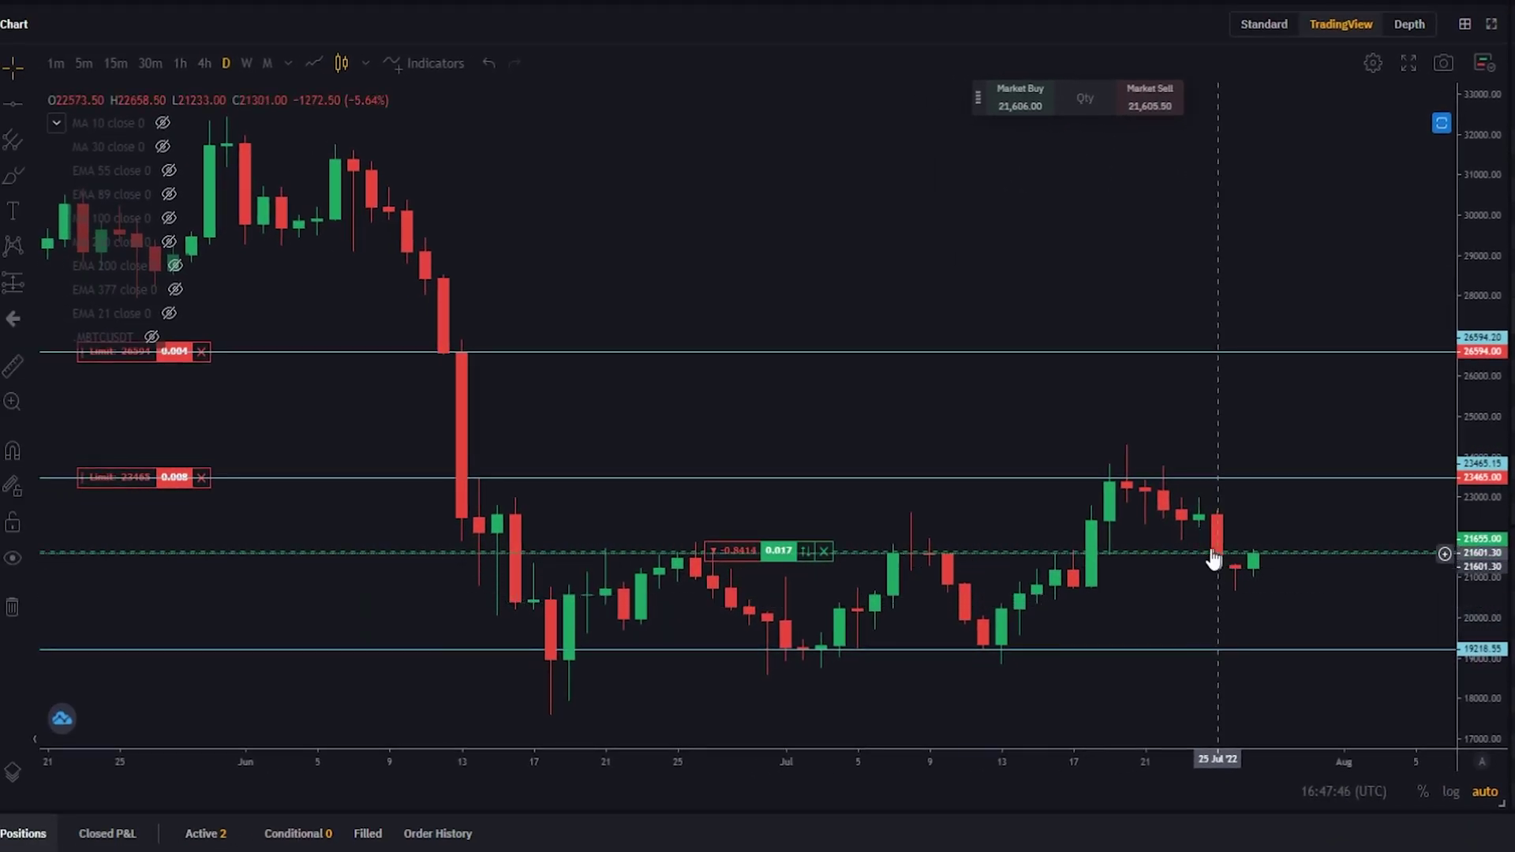
# Step: Sketch and erase a rising price path, then place a horizontal line at 28,532.80
pyautogui.click(13, 174)
pyautogui.moveTo(1254, 546)
pyautogui.mouseDown()
pyautogui.moveTo(1283, 444)
pyautogui.moveTo(1326, 410)
pyautogui.moveTo(1354, 338)
pyautogui.moveTo(1315, 364)
pyautogui.moveTo(1383, 330)
pyautogui.moveTo(1364, 375)
pyautogui.mouseUp()
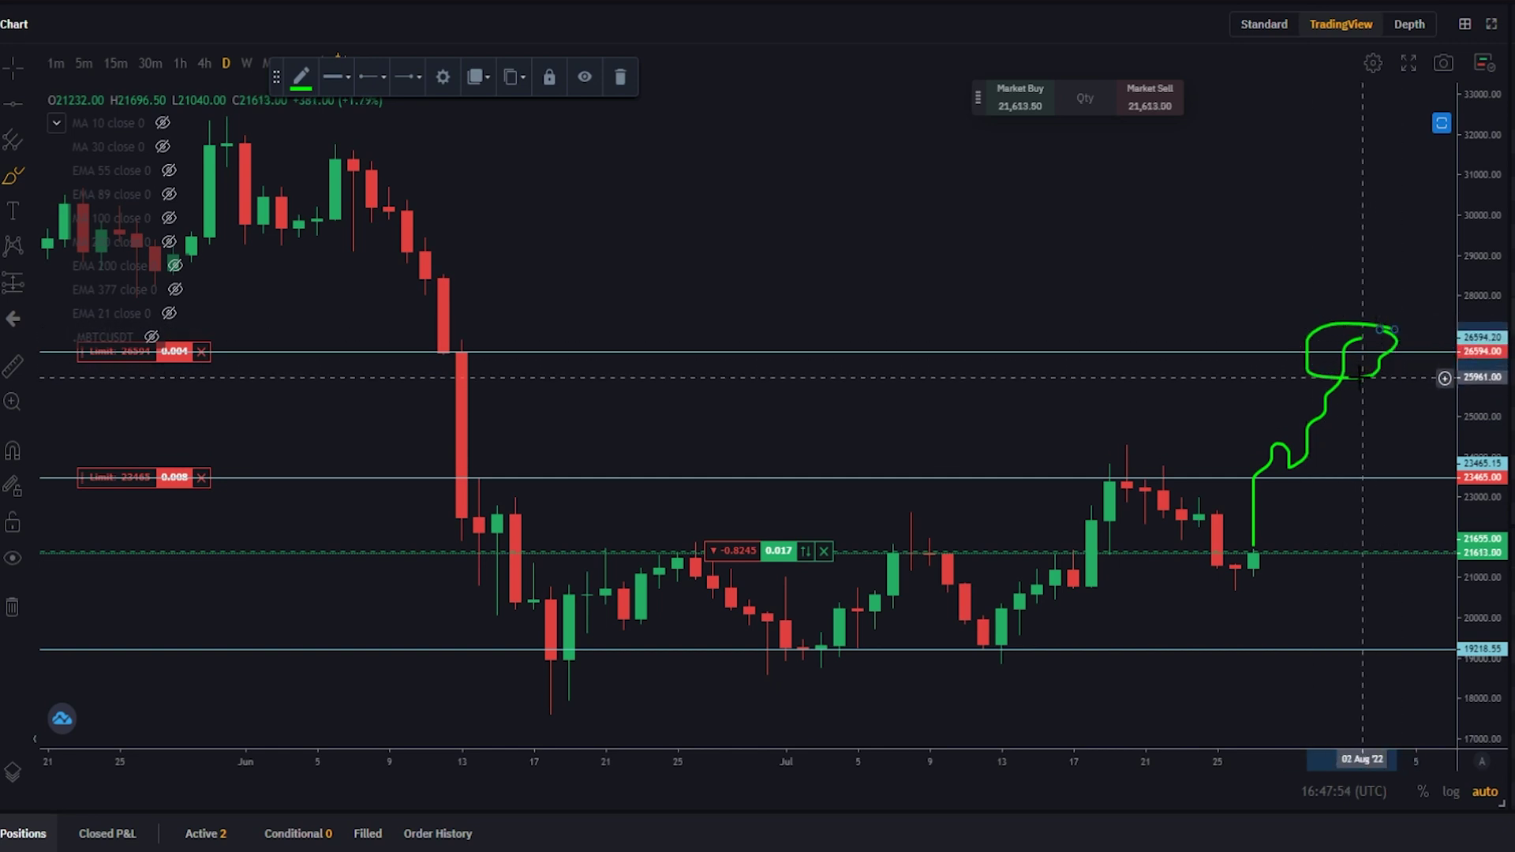
pyautogui.hotkey('ctrl', 'z')
pyautogui.hotkey('ctrl', 'z')
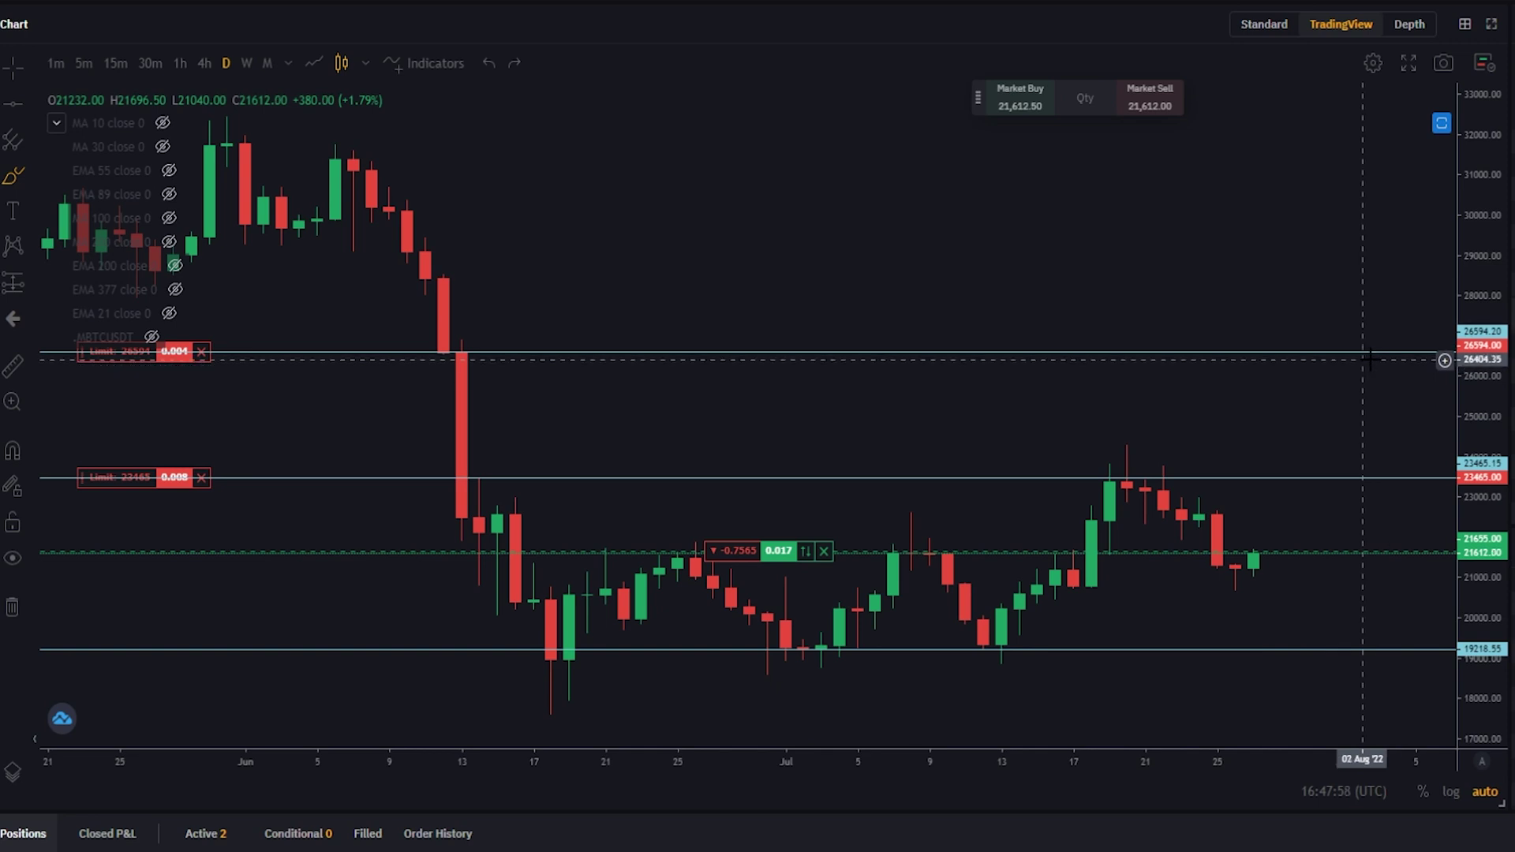
pyautogui.scroll(-2, 1372, 353)
pyautogui.scroll(-1, 1374, 355)
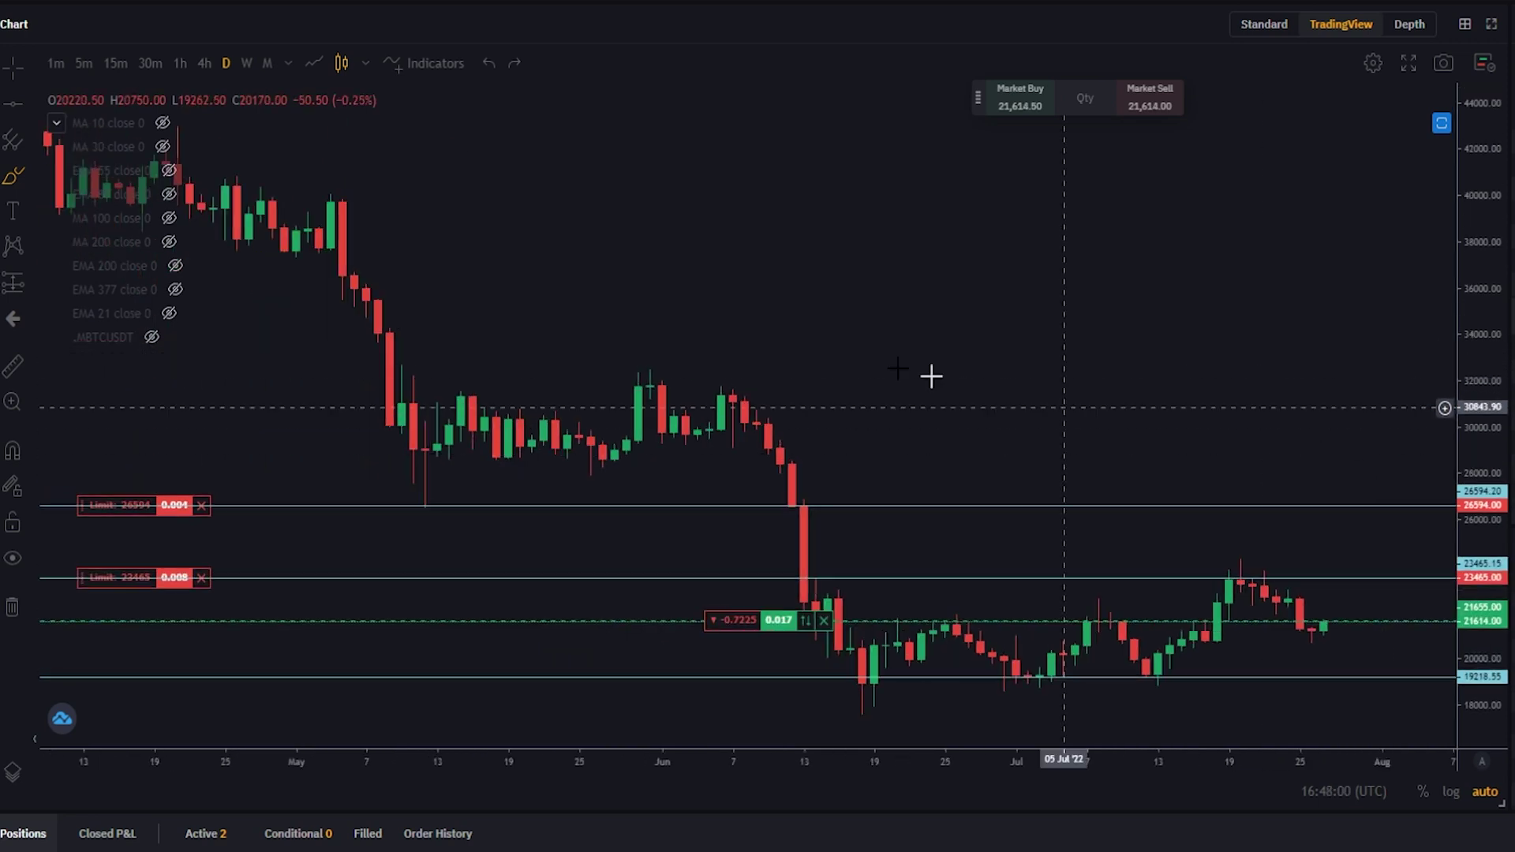
pyautogui.click(7, 105)
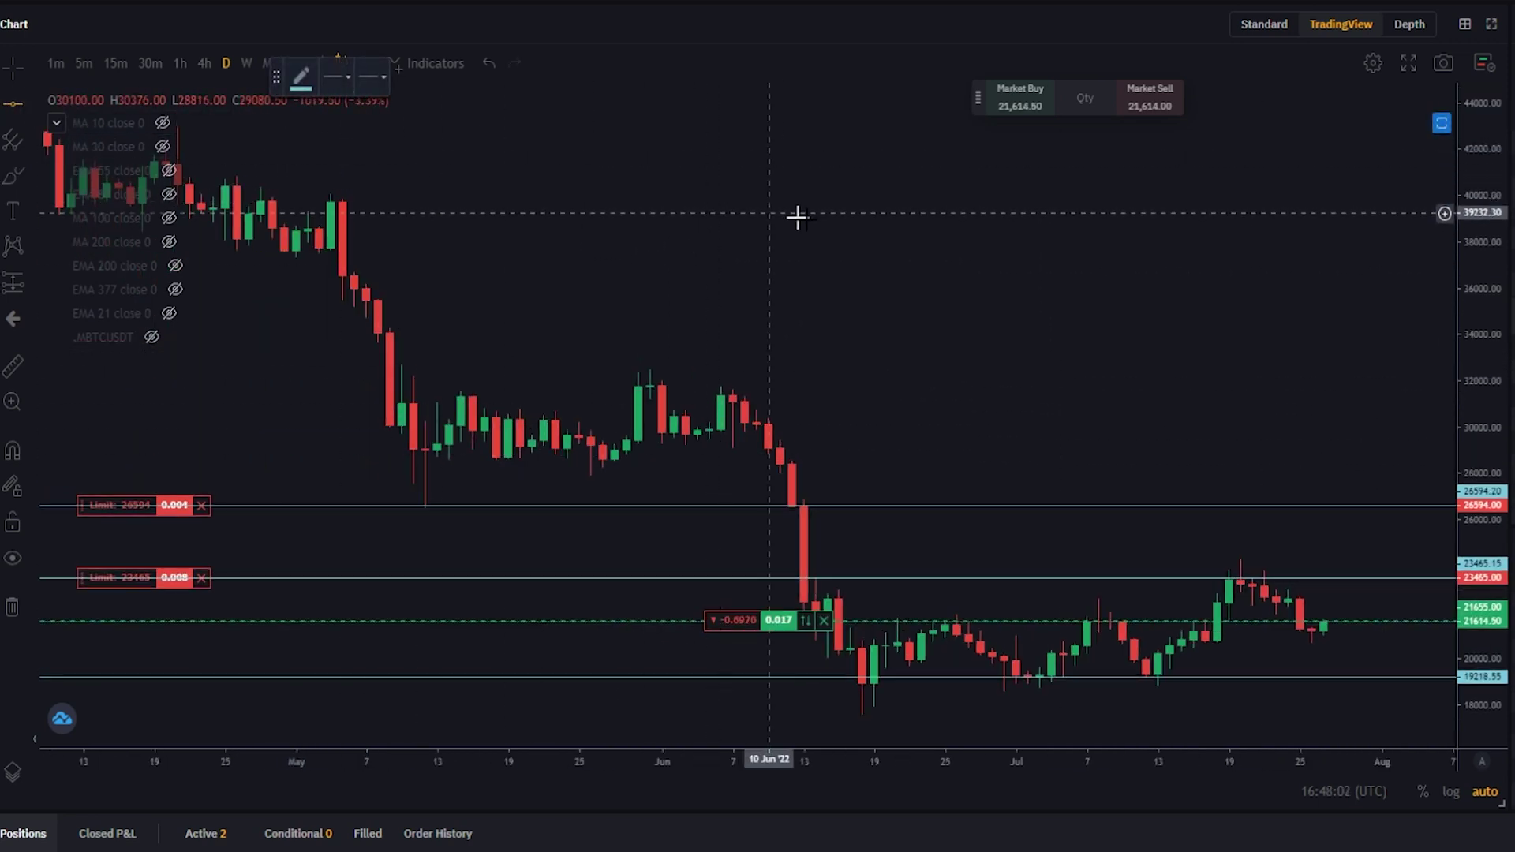
pyautogui.click(881, 462)
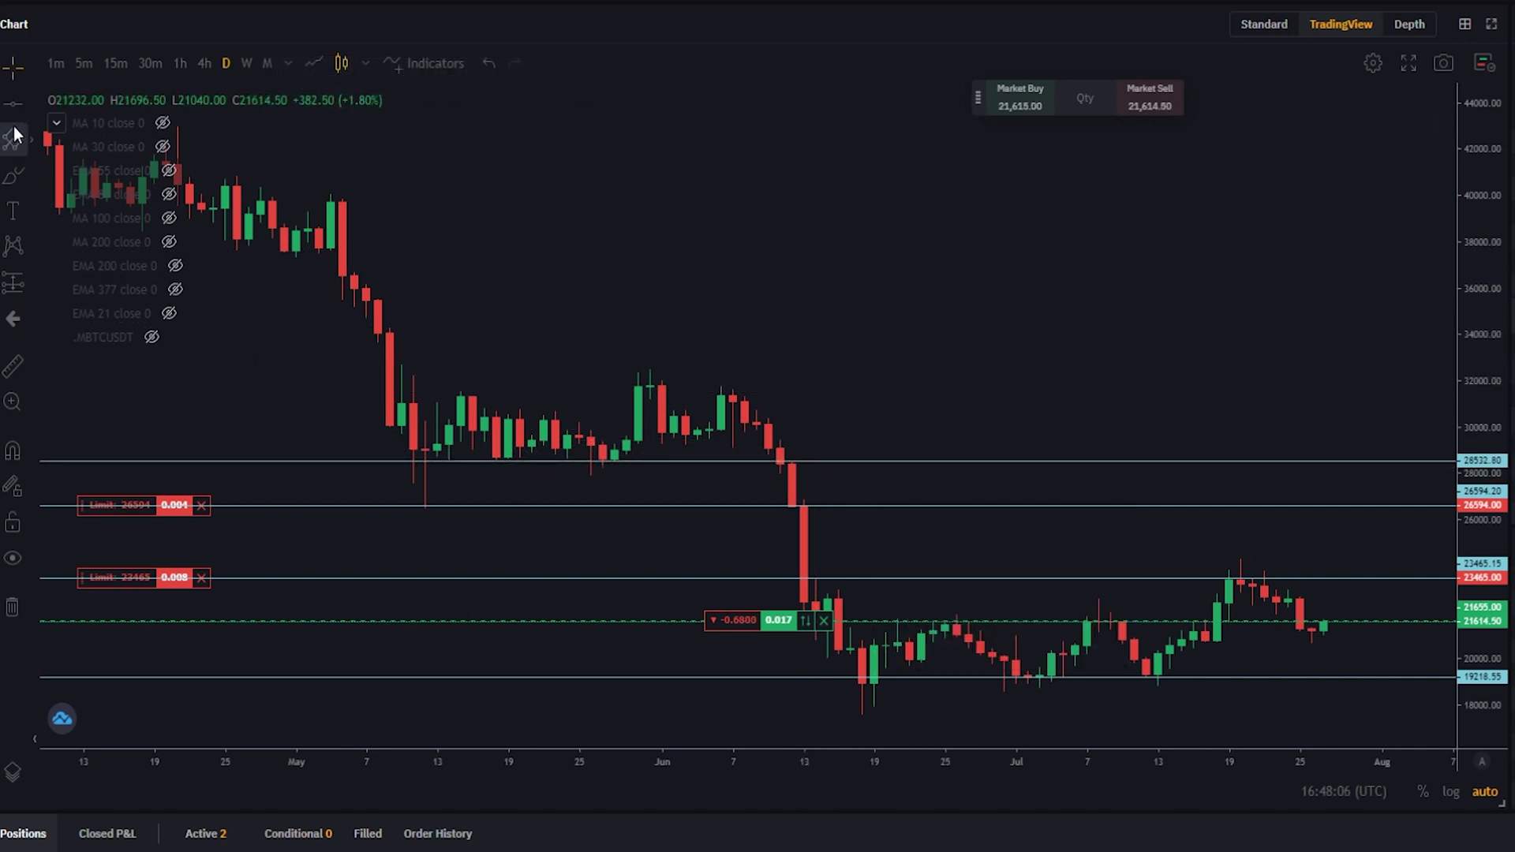
# Step: Loop around the May candles and circle the June 13 candle freehand, then undo the circle
pyautogui.click(11, 179)
pyautogui.moveTo(625, 446)
pyautogui.mouseDown()
pyautogui.moveTo(457, 433)
pyautogui.moveTo(549, 490)
pyautogui.moveTo(541, 437)
pyautogui.mouseUp()
pyautogui.moveTo(812, 448)
pyautogui.mouseDown()
pyautogui.moveTo(777, 449)
pyautogui.moveTo(817, 455)
pyautogui.mouseUp()
pyautogui.hotkey('ctrl', 'z')
pyautogui.hotkey('ctrl', 'z')
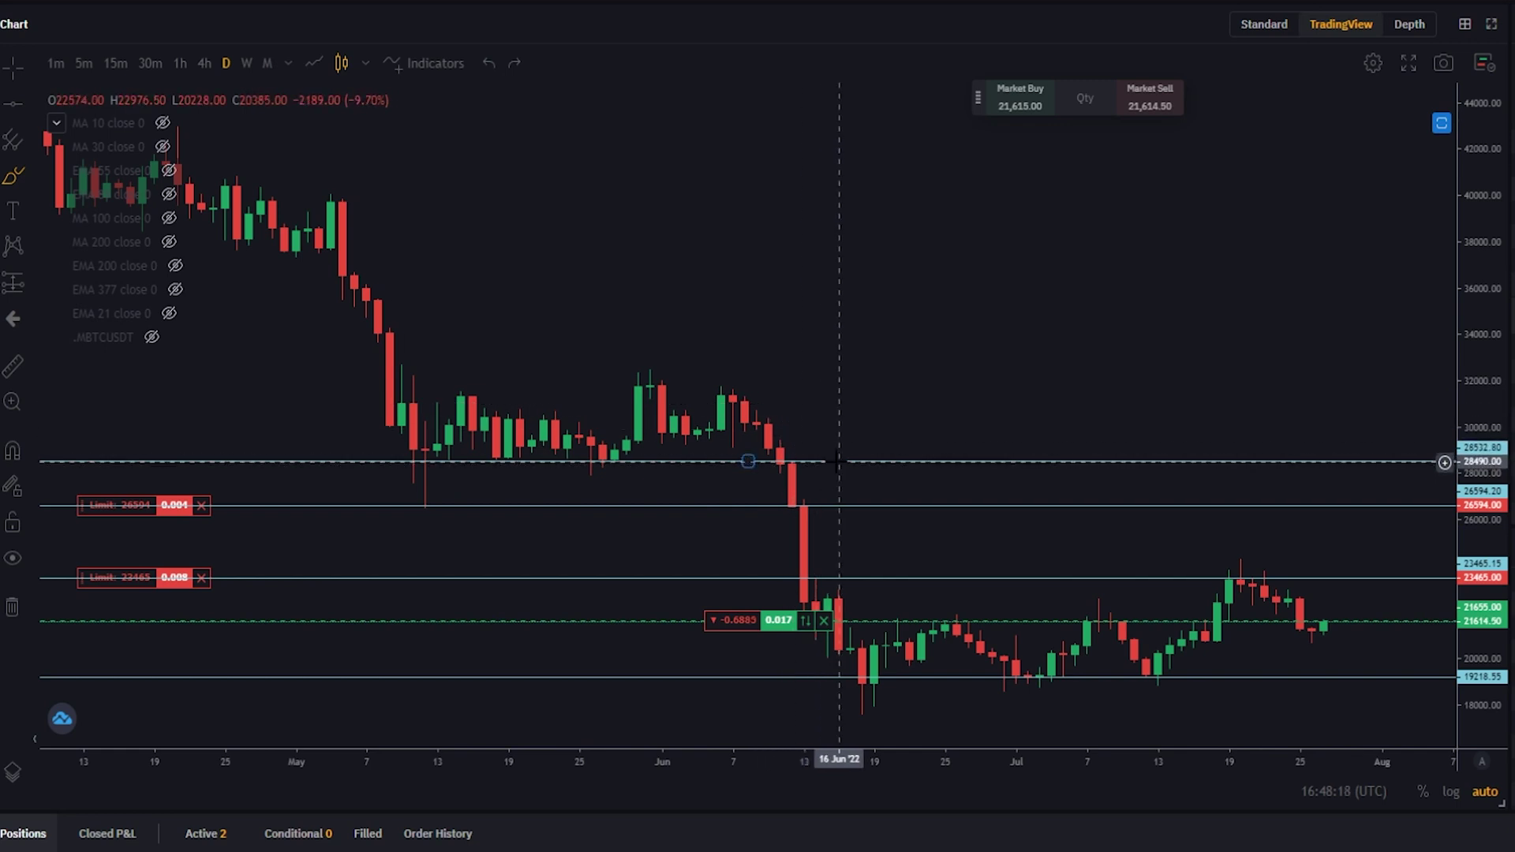
pyautogui.scroll(2, 1075, 466)
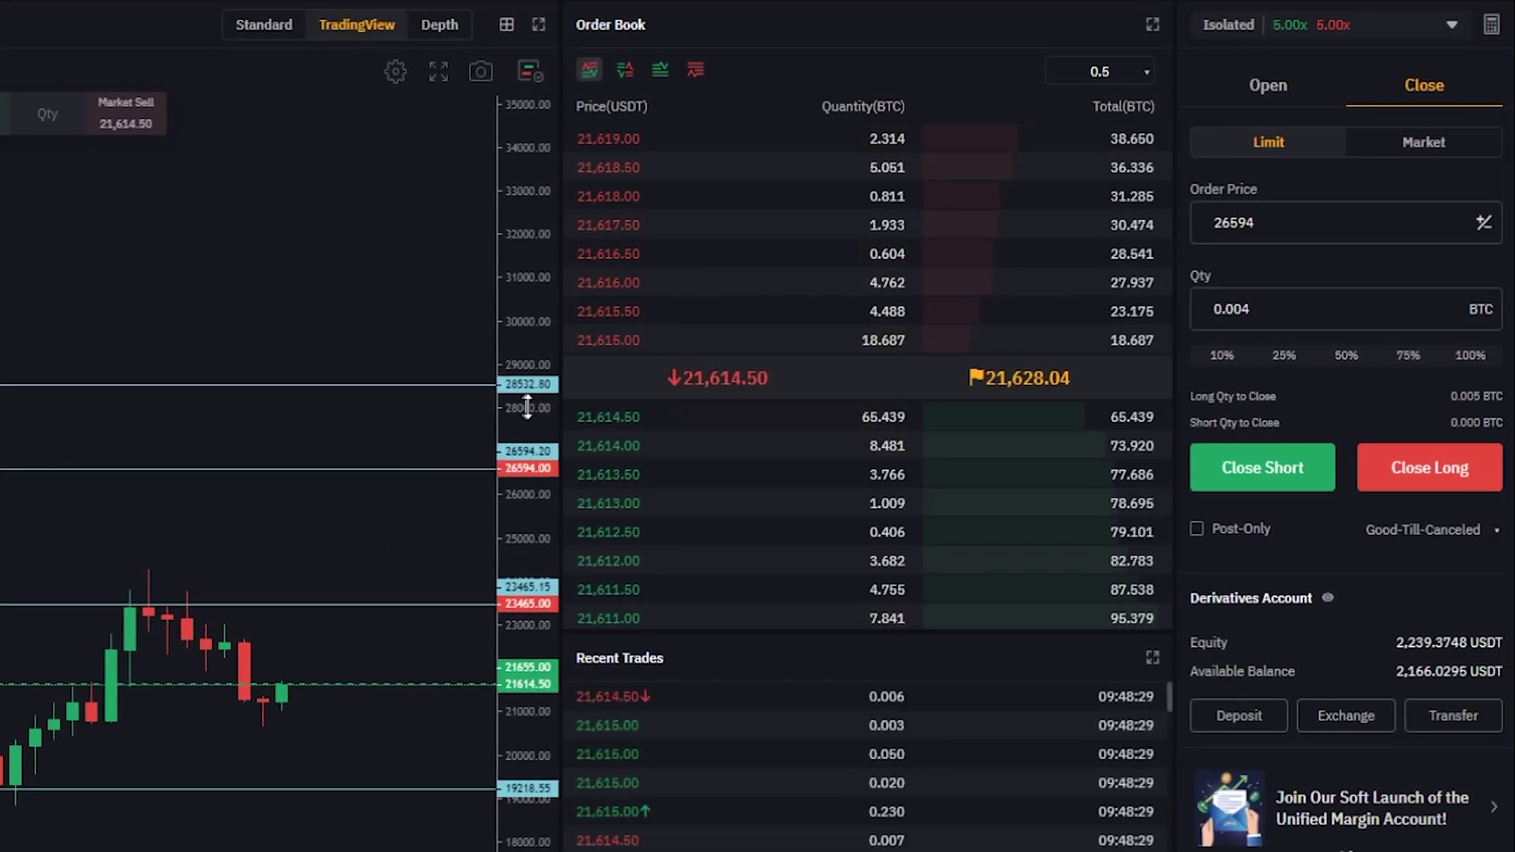
# Step: Enter order price 28532 and change the quantity to 0.003, then submit and confirm Close Long
pyautogui.doubleClick(1321, 223)
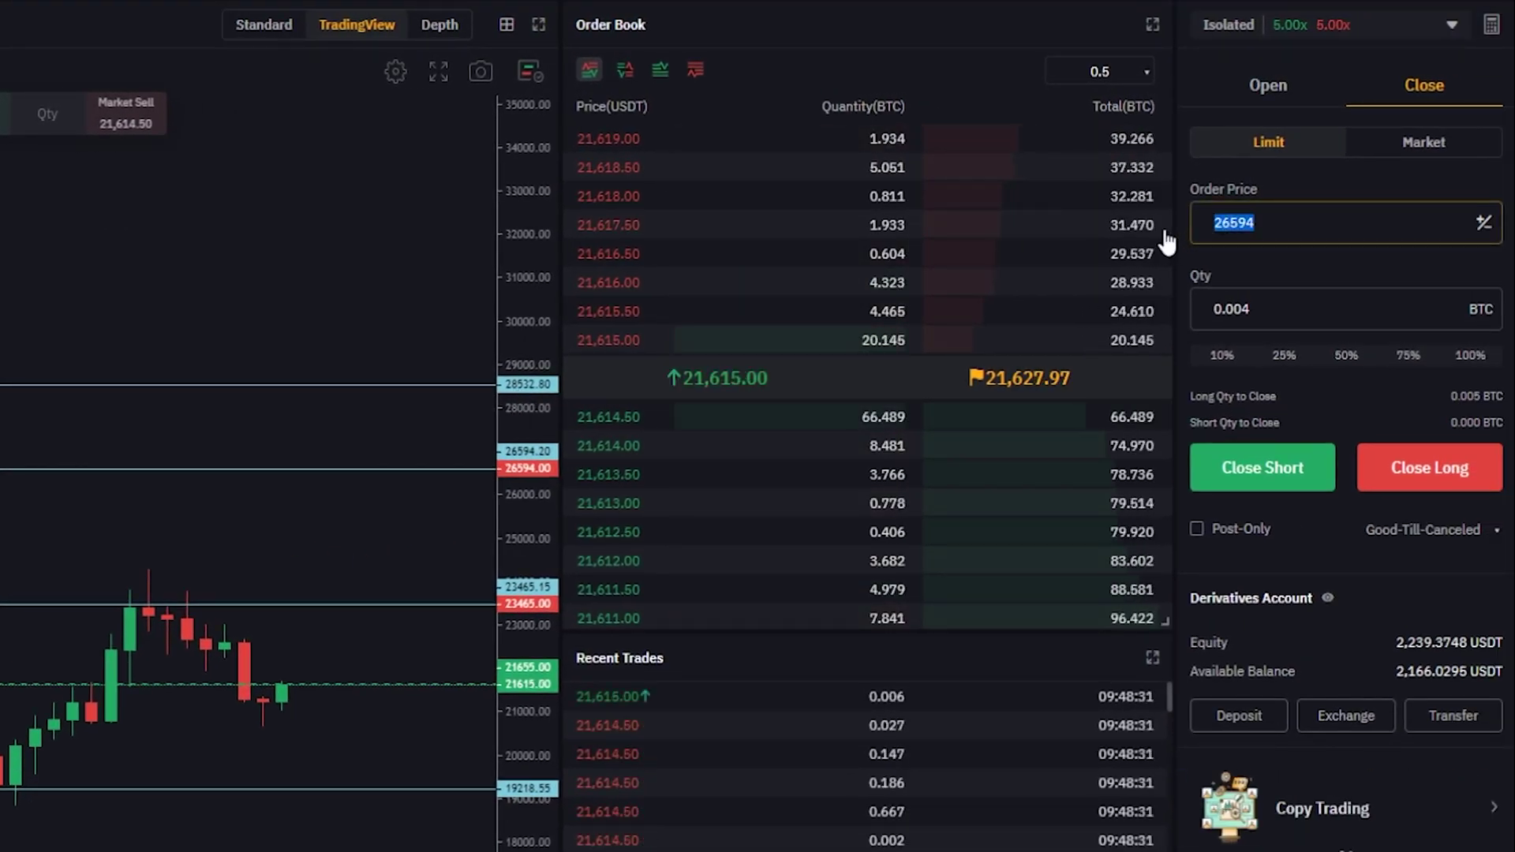
pyautogui.write('28')
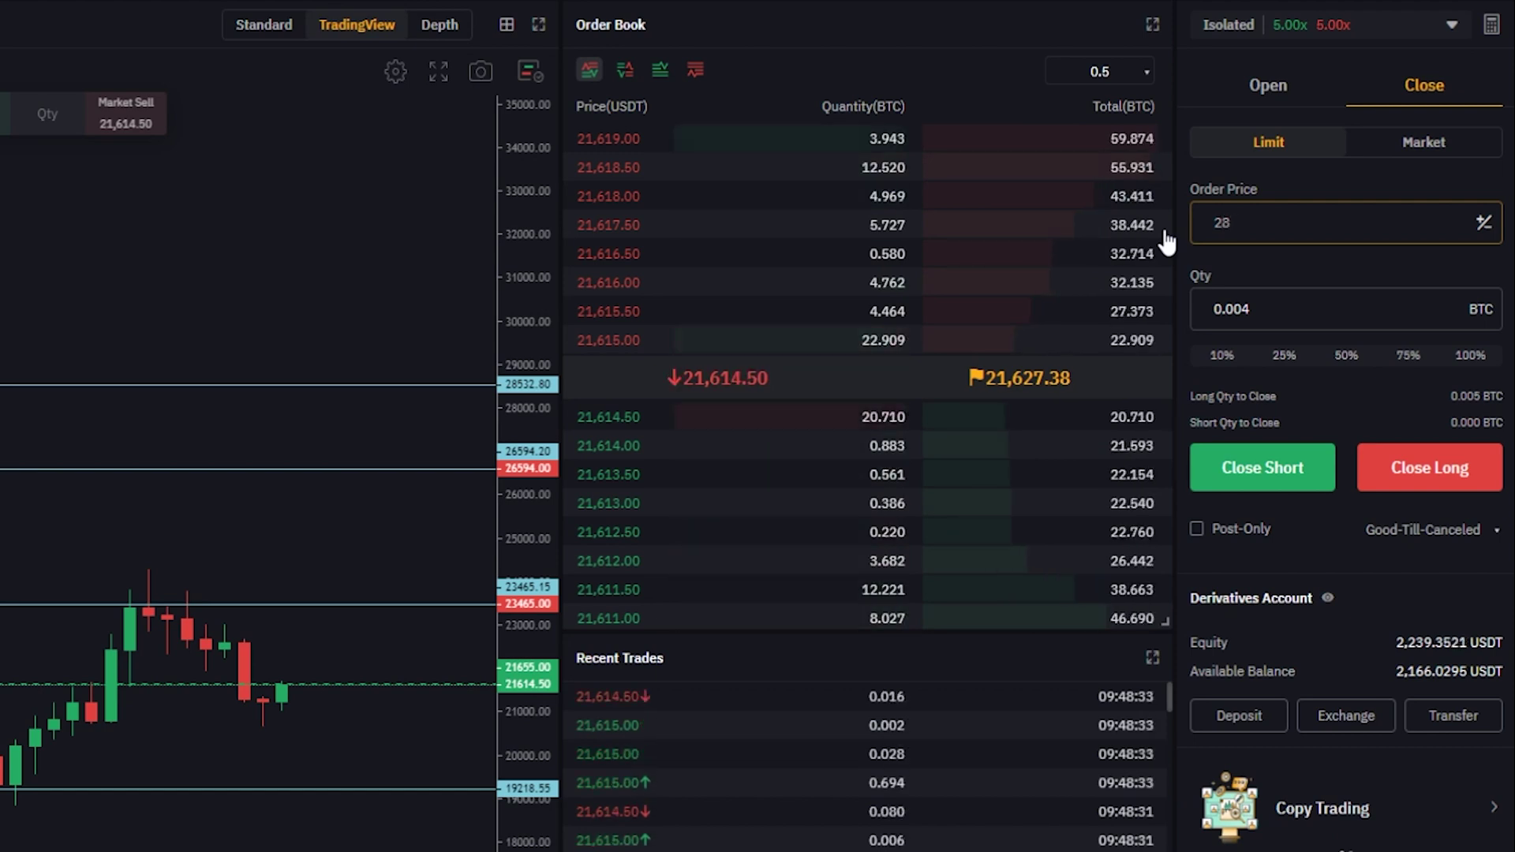
pyautogui.write('532')
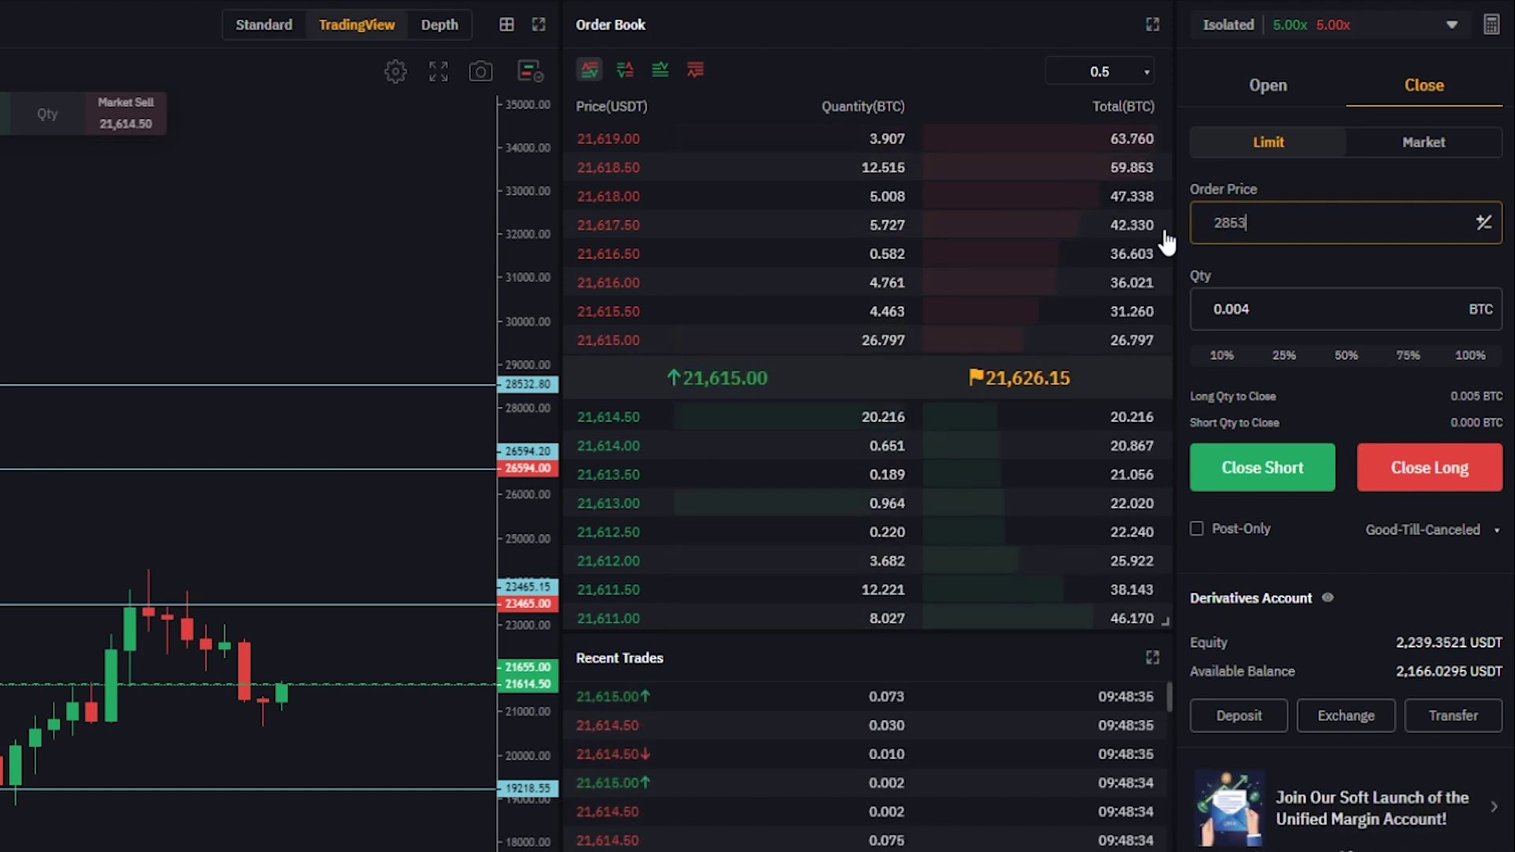
pyautogui.click(1227, 324)
pyautogui.press('BackSpace')
pyautogui.write('3')
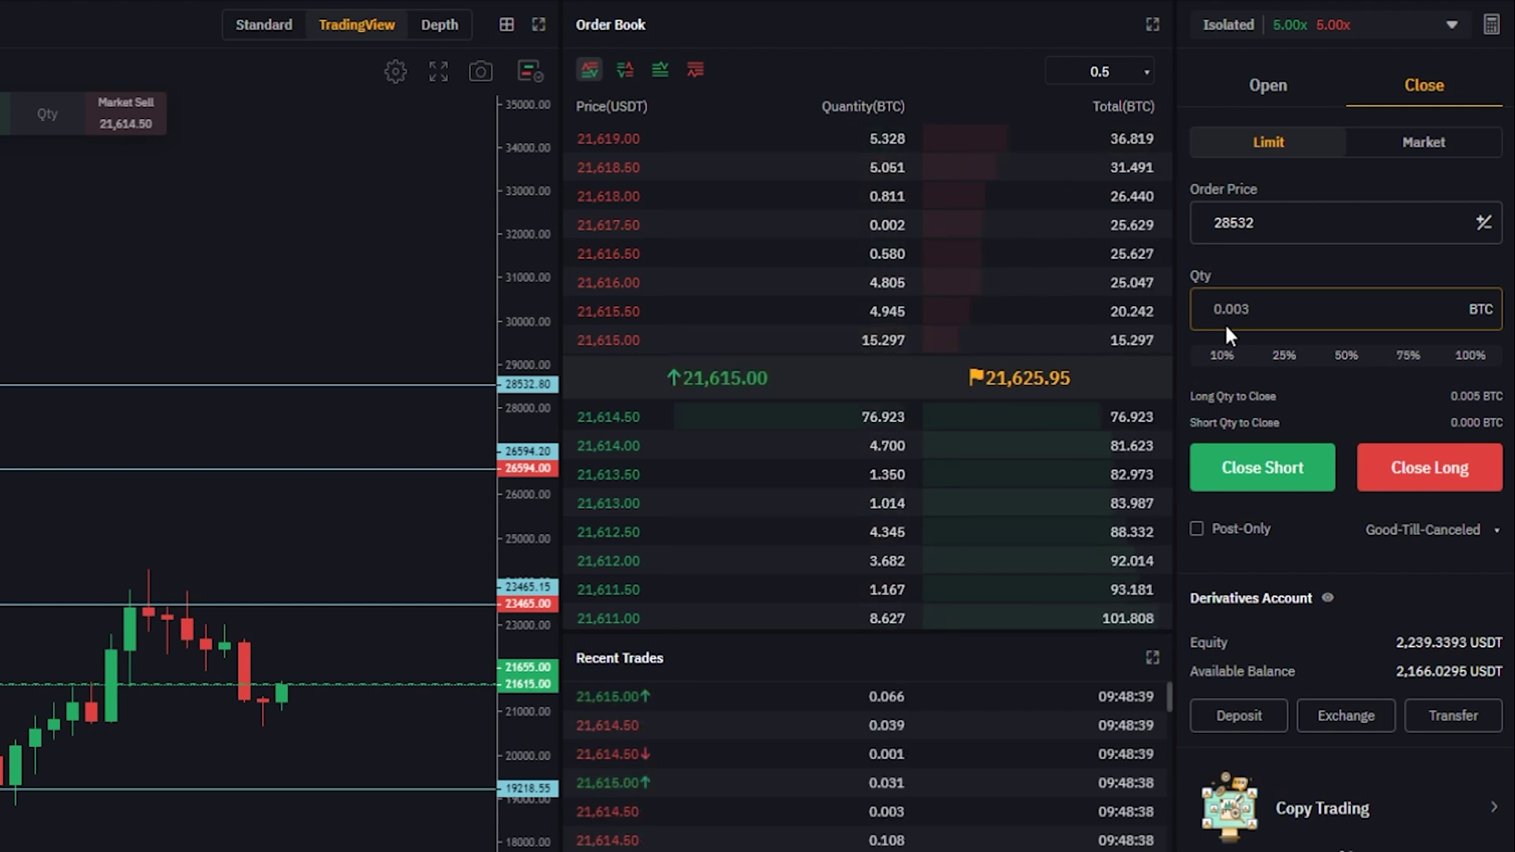
pyautogui.click(1414, 469)
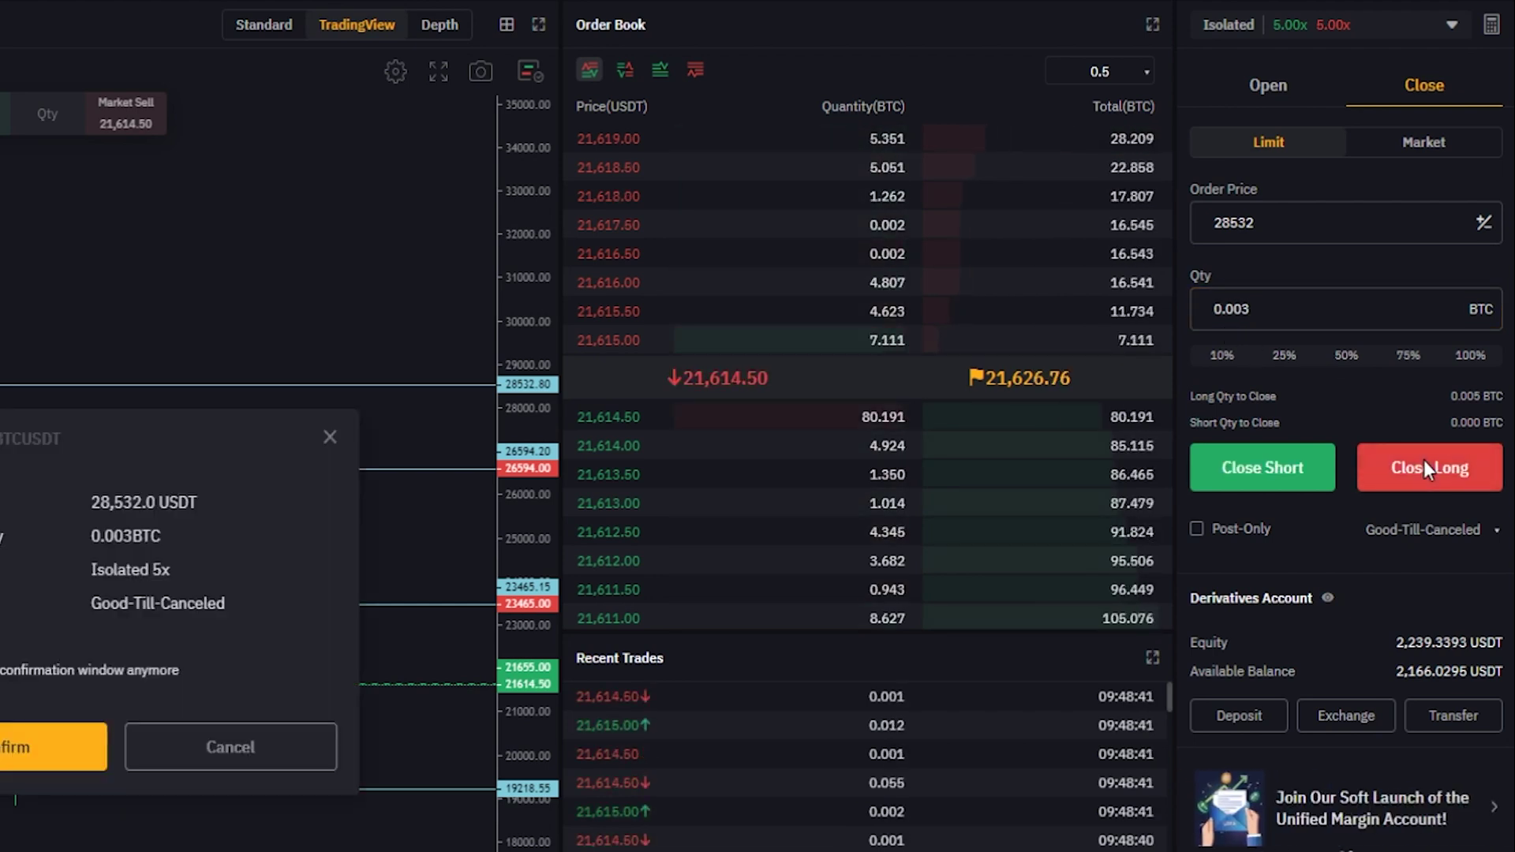
pyautogui.click(434, 767)
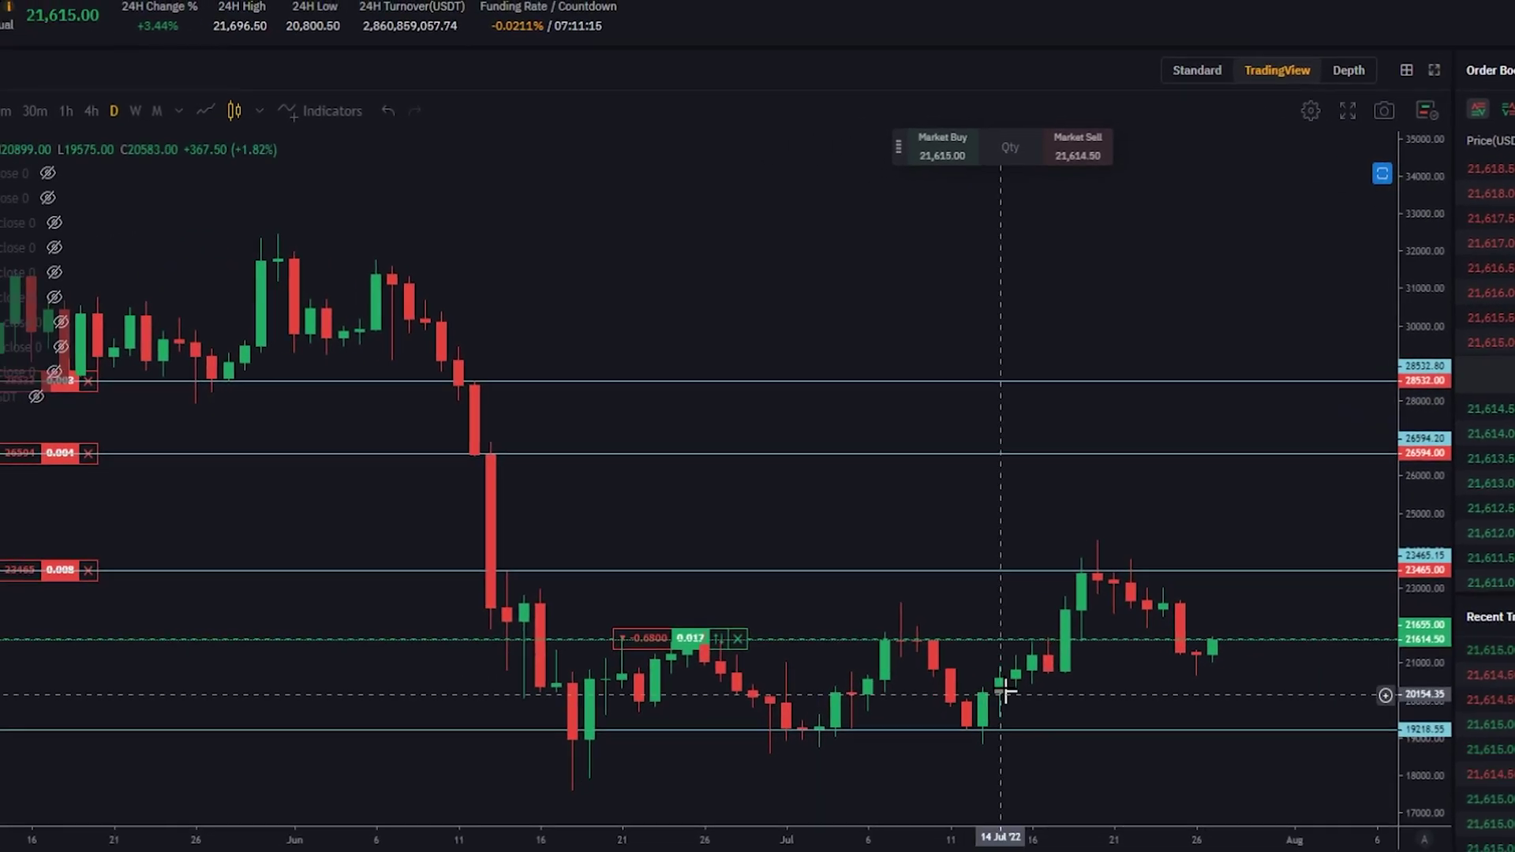
# Step: Remove the drawn lines at 26,619.75 and 28,526, and drag the 0.008 order up to 23,829
pyautogui.rightClick(1246, 564)
pyautogui.press('Escape')
pyautogui.moveTo(1296, 563); pyautogui.dragTo(1297, 449)
pyautogui.rightClick(1297, 450)
pyautogui.click(1310, 689)
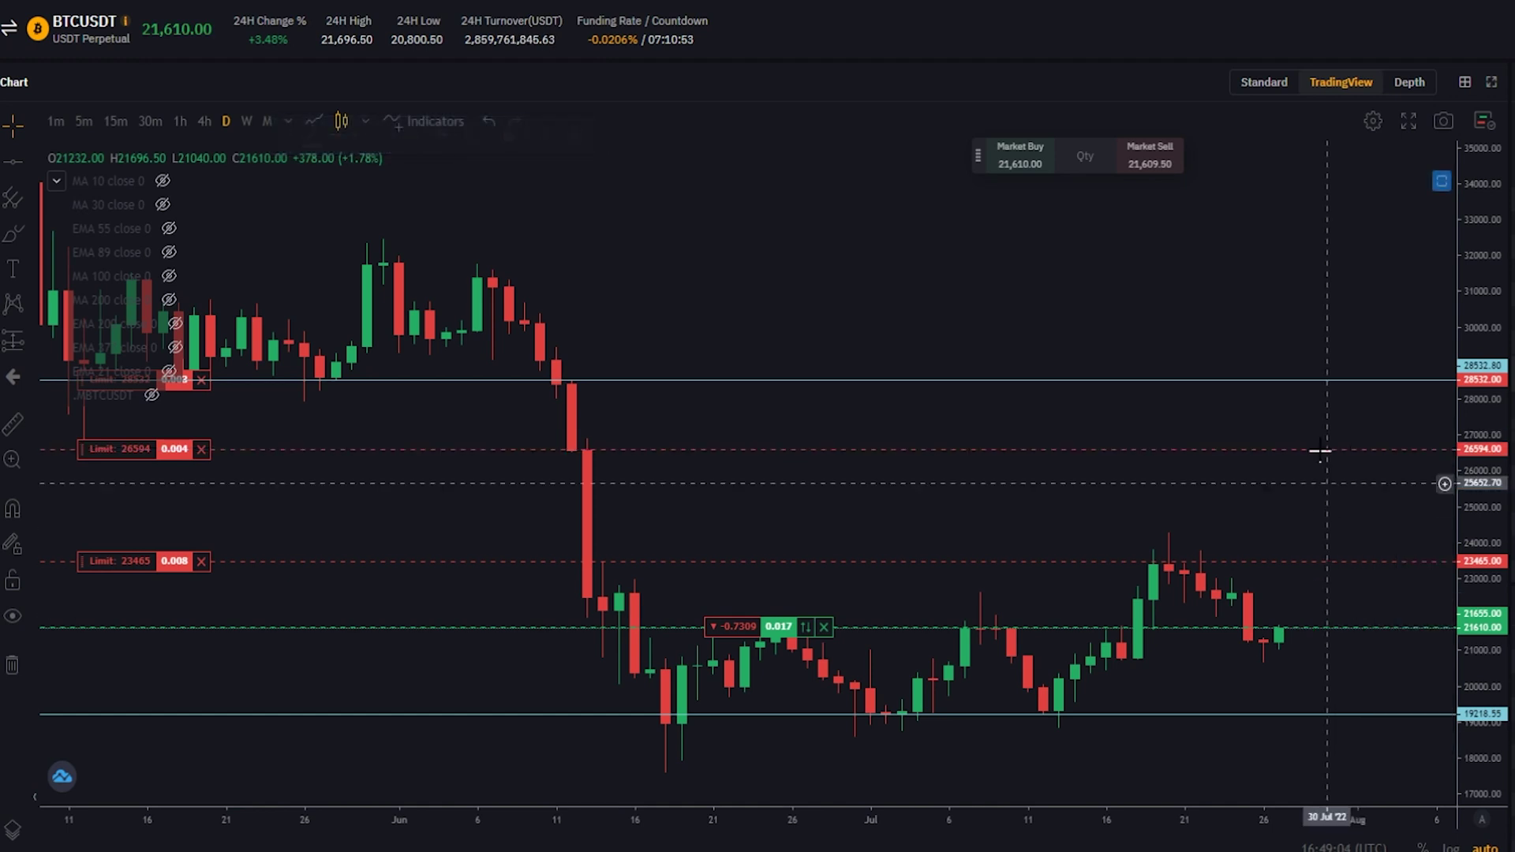
pyautogui.rightClick(1326, 391)
pyautogui.click(1374, 617)
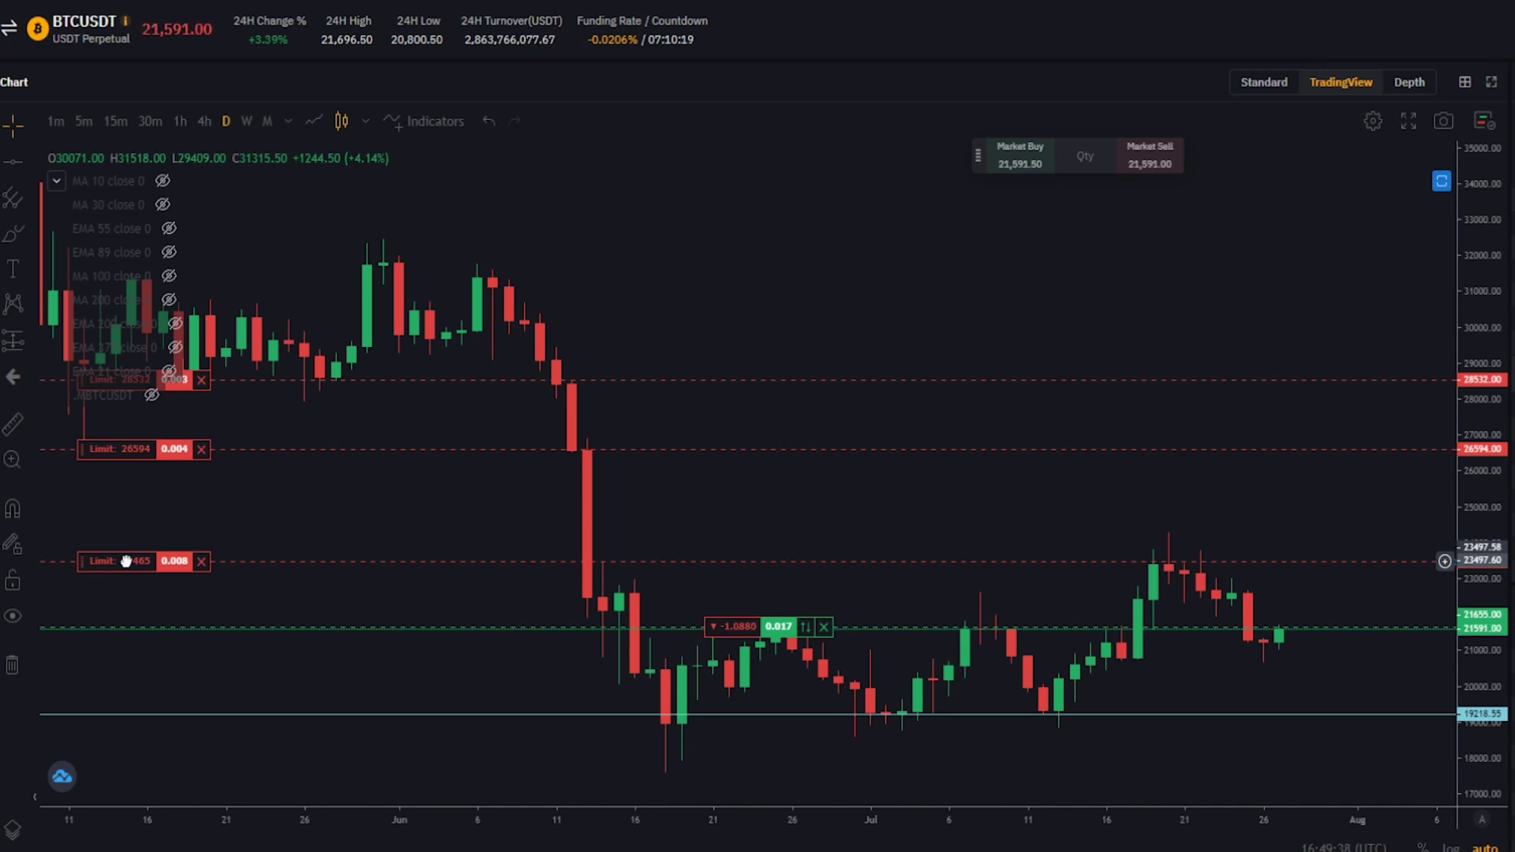
pyautogui.moveTo(127, 561); pyautogui.dragTo(141, 550)
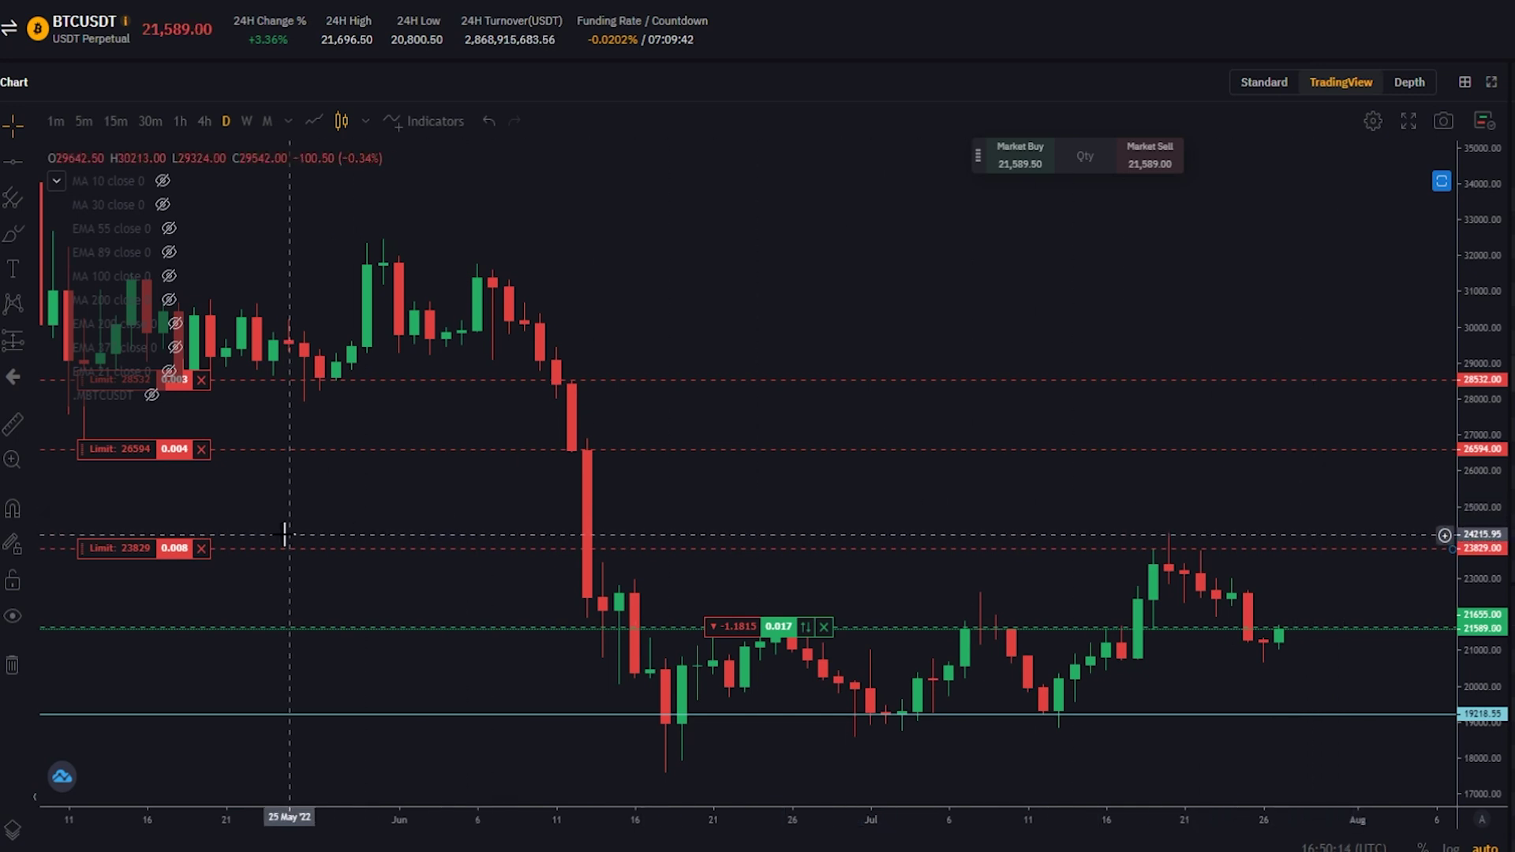
# Step: Cancel the 23,829, 26,594 and 28,532 close orders from the chart, confirming each cancellation
pyautogui.click(202, 548)
pyautogui.click(1027, 654)
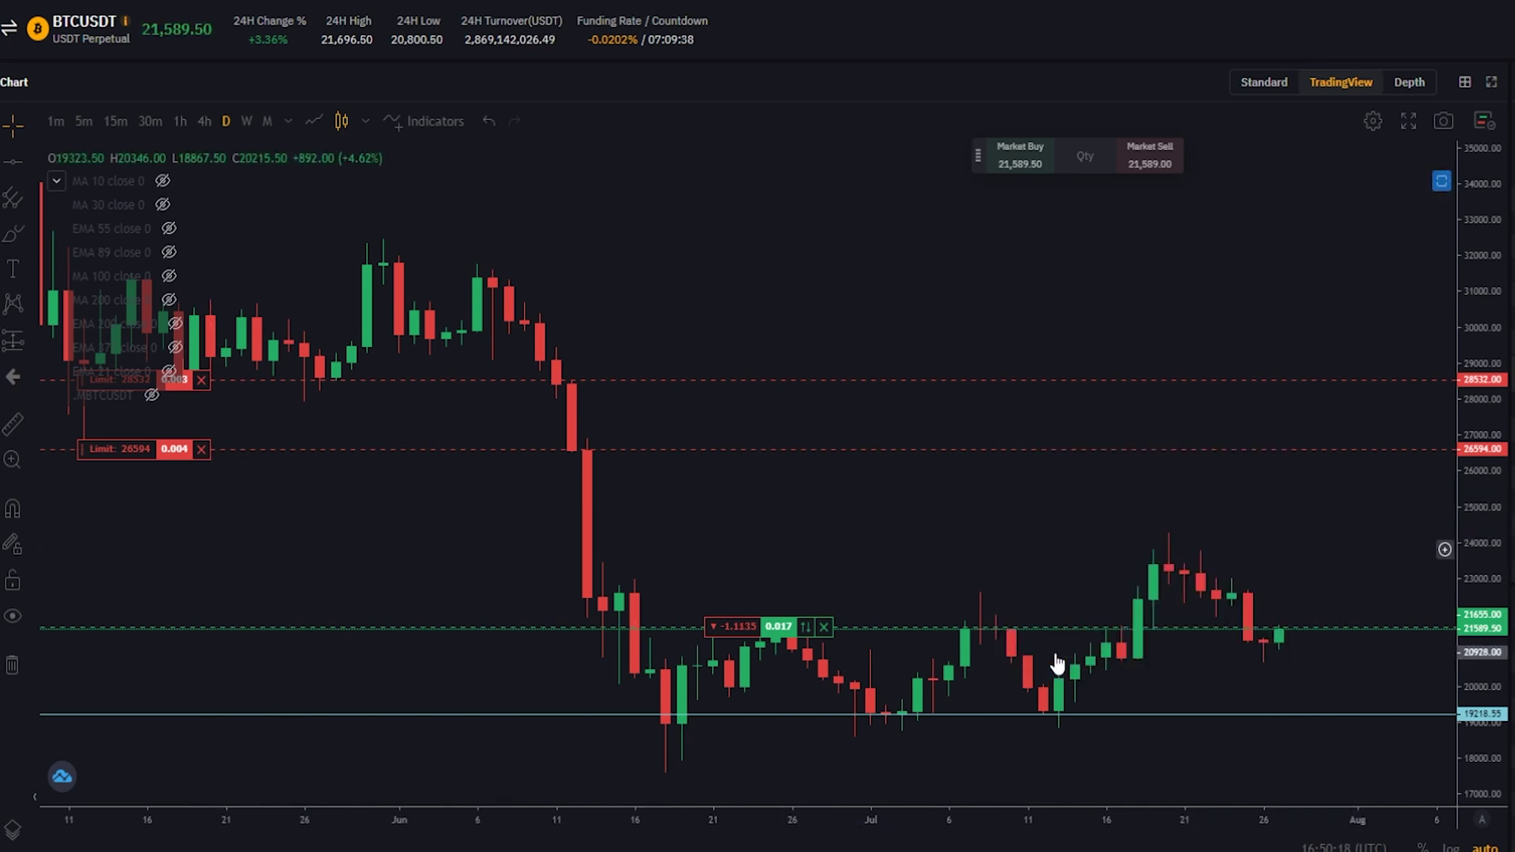
pyautogui.click(202, 450)
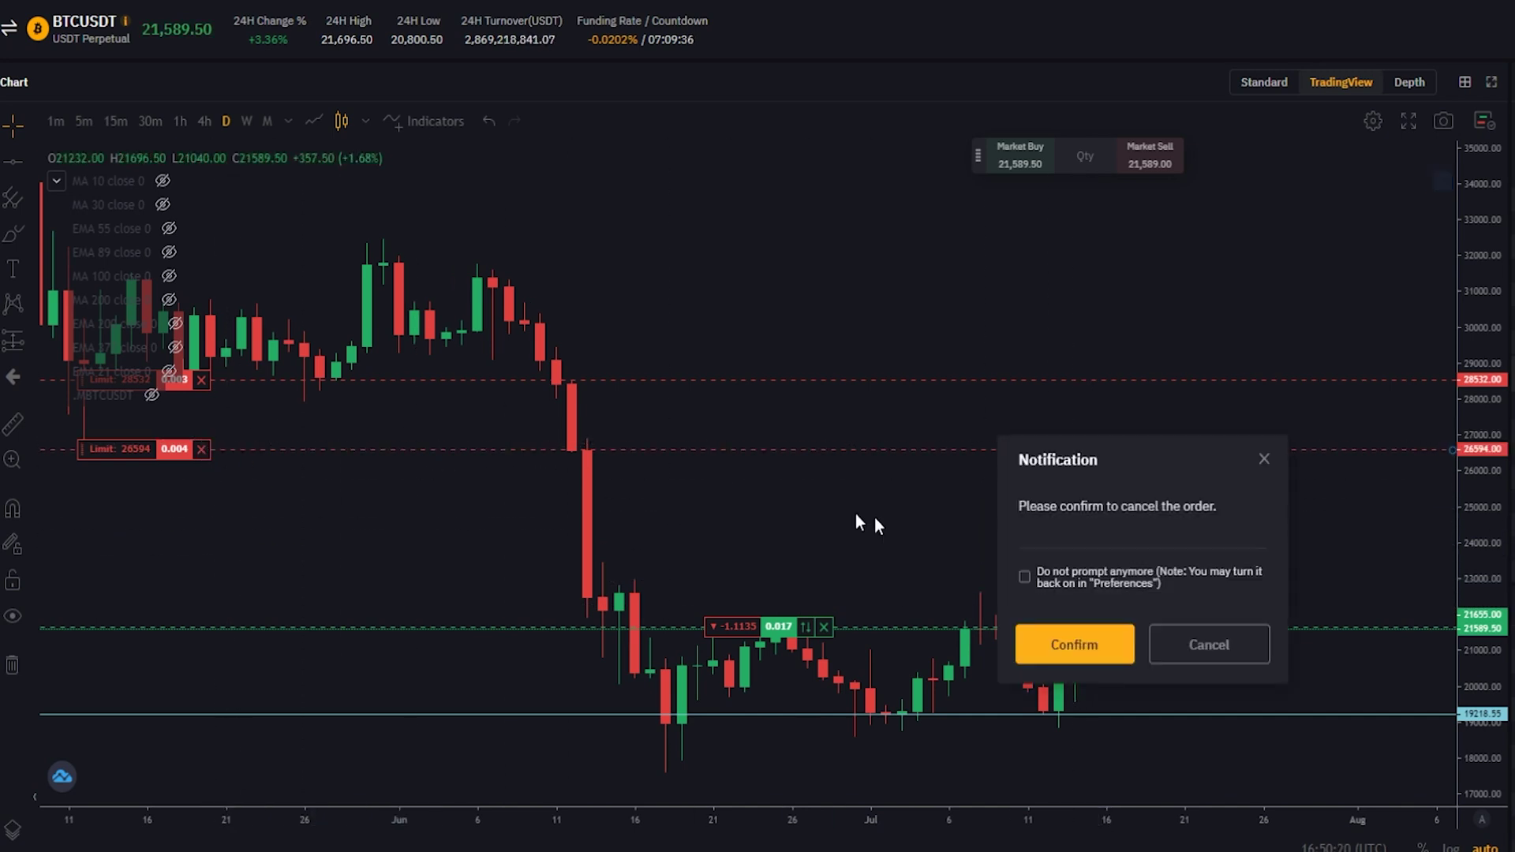
pyautogui.click(1093, 640)
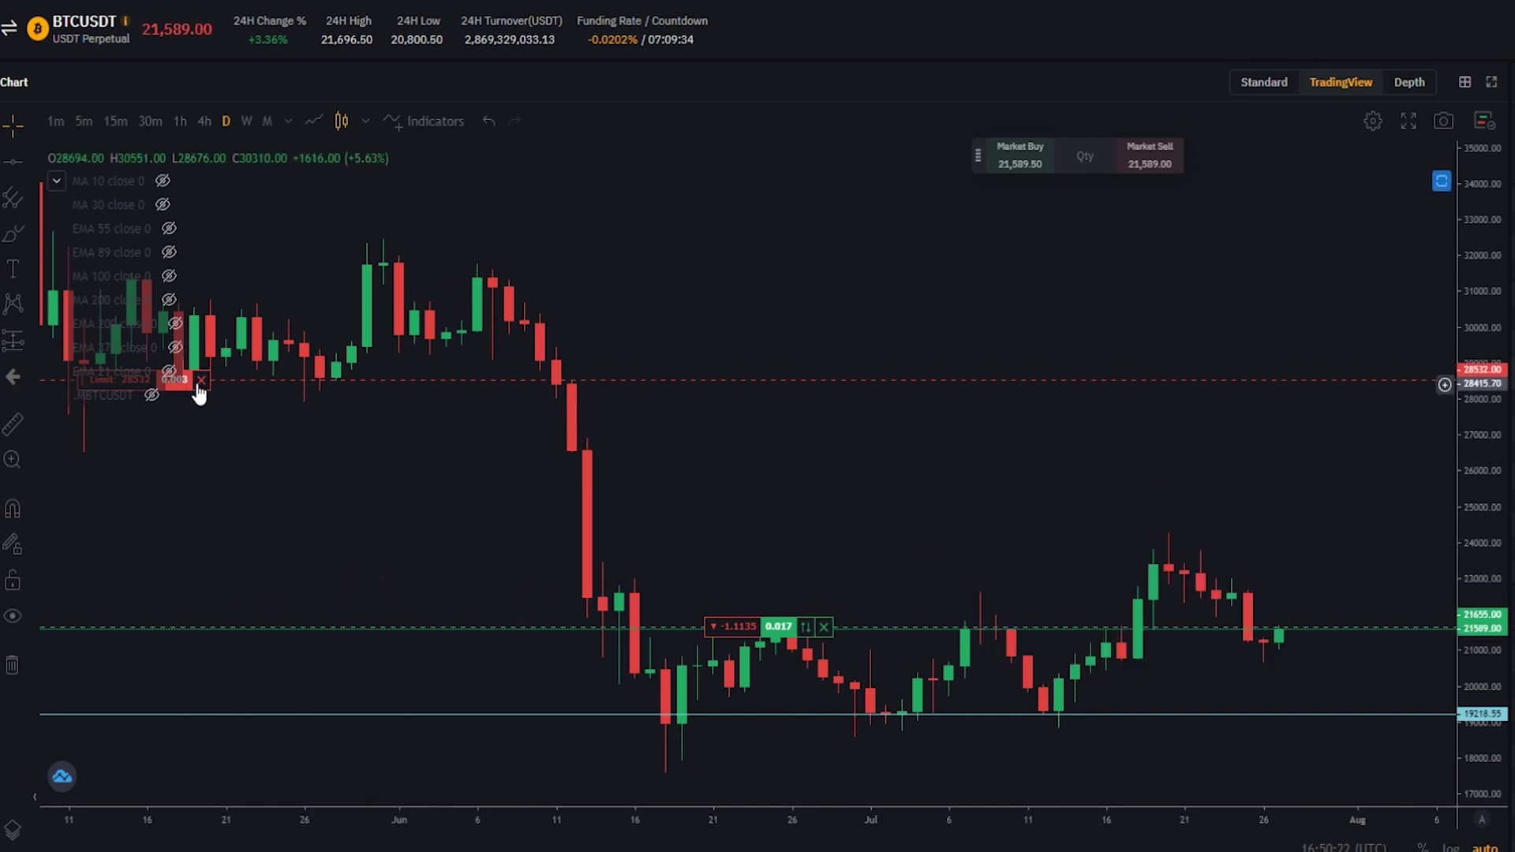
pyautogui.click(202, 379)
pyautogui.click(1050, 645)
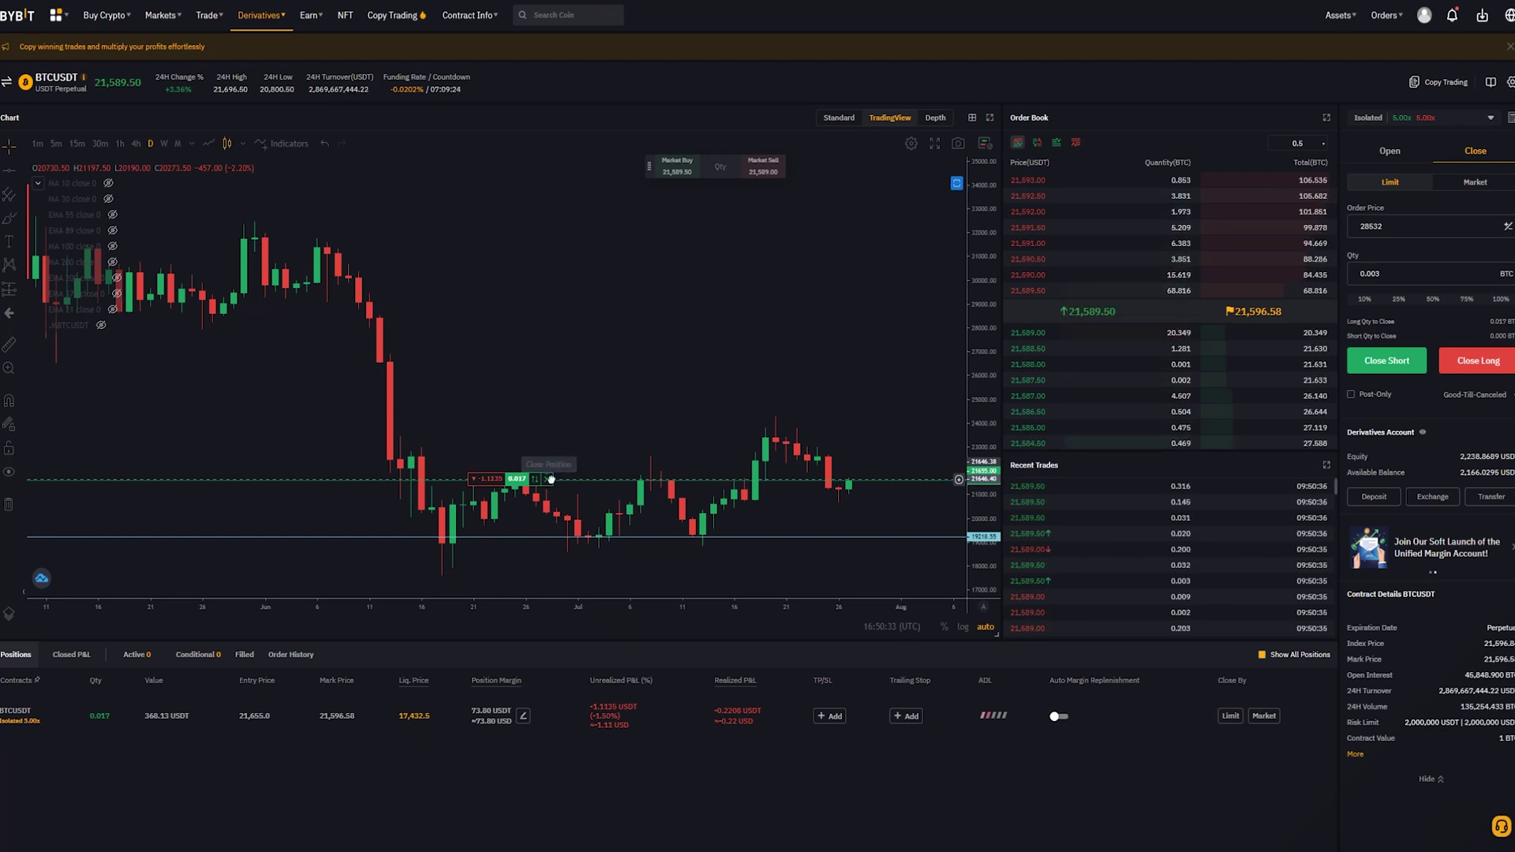
# Step: Close the long BTCUSDT position and open a 0.017 BTC market short with order cost 7
pyautogui.click(551, 479)
pyautogui.click(713, 491)
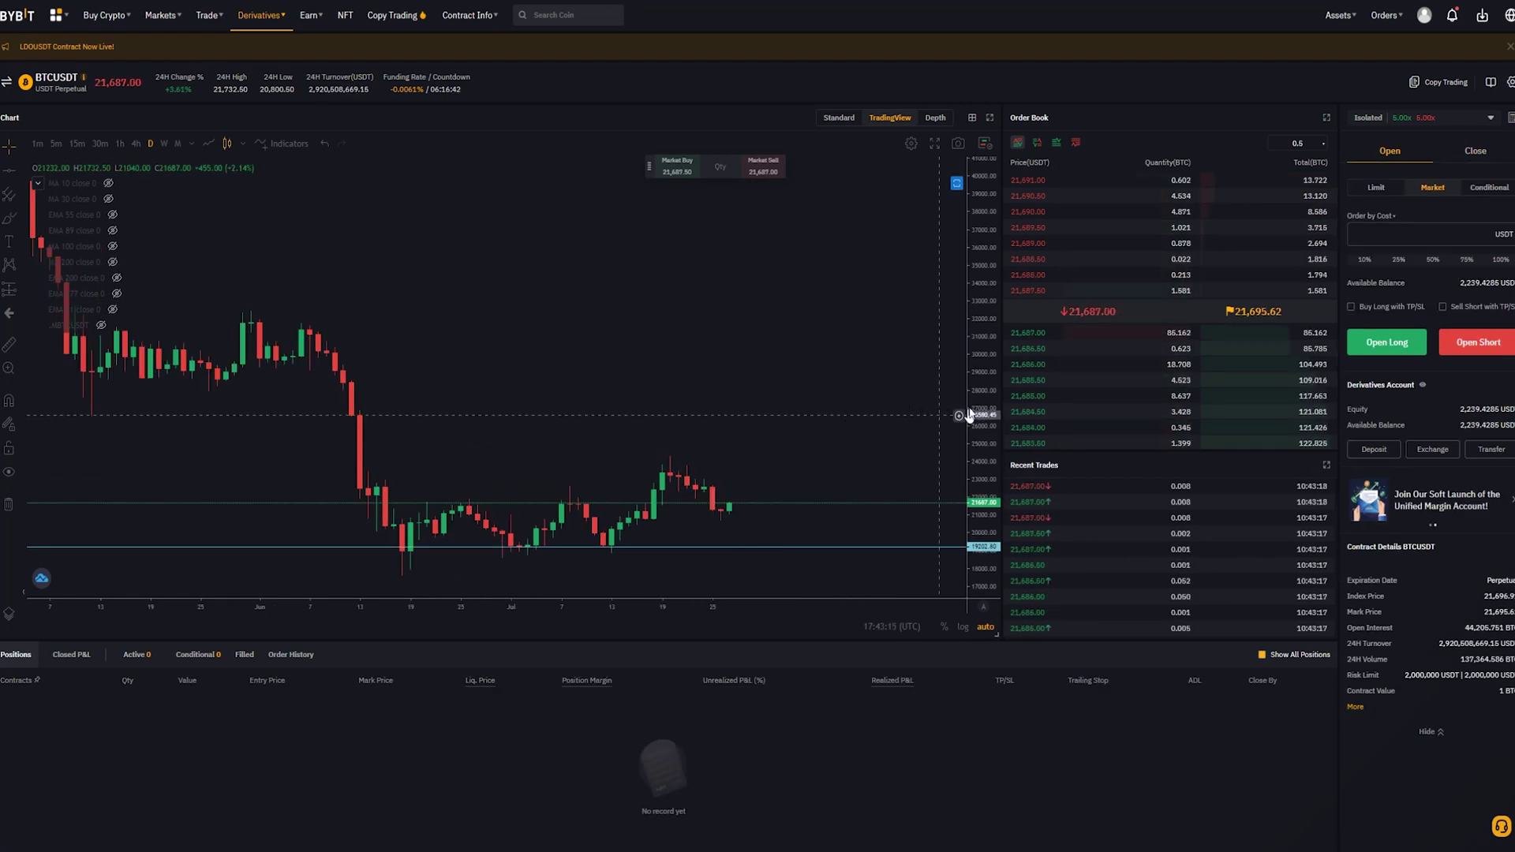
pyautogui.click(1360, 234)
pyautogui.write('75')
pyautogui.click(1474, 347)
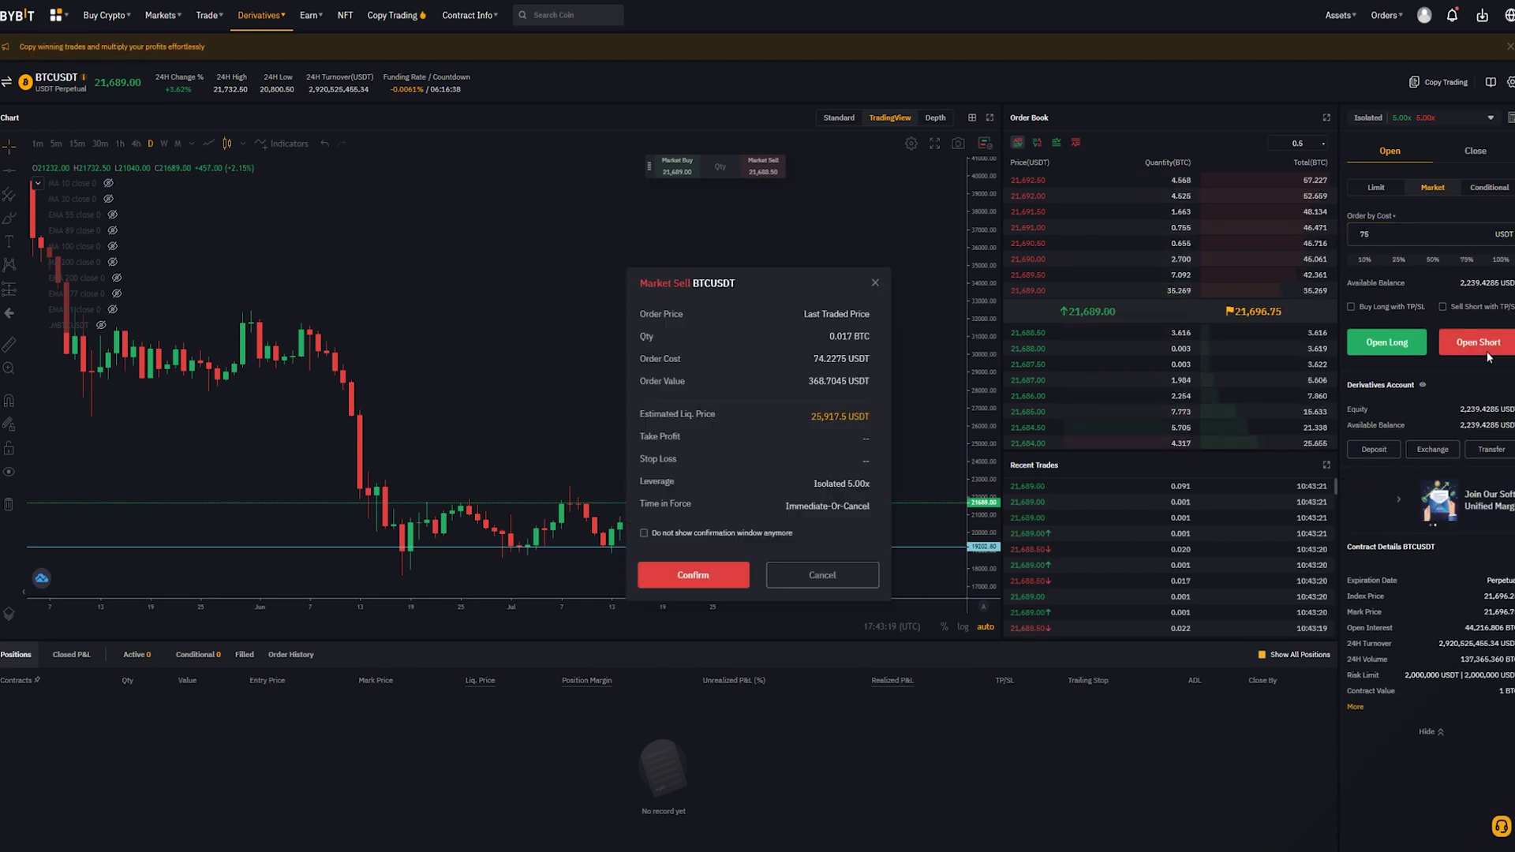
pyautogui.click(737, 575)
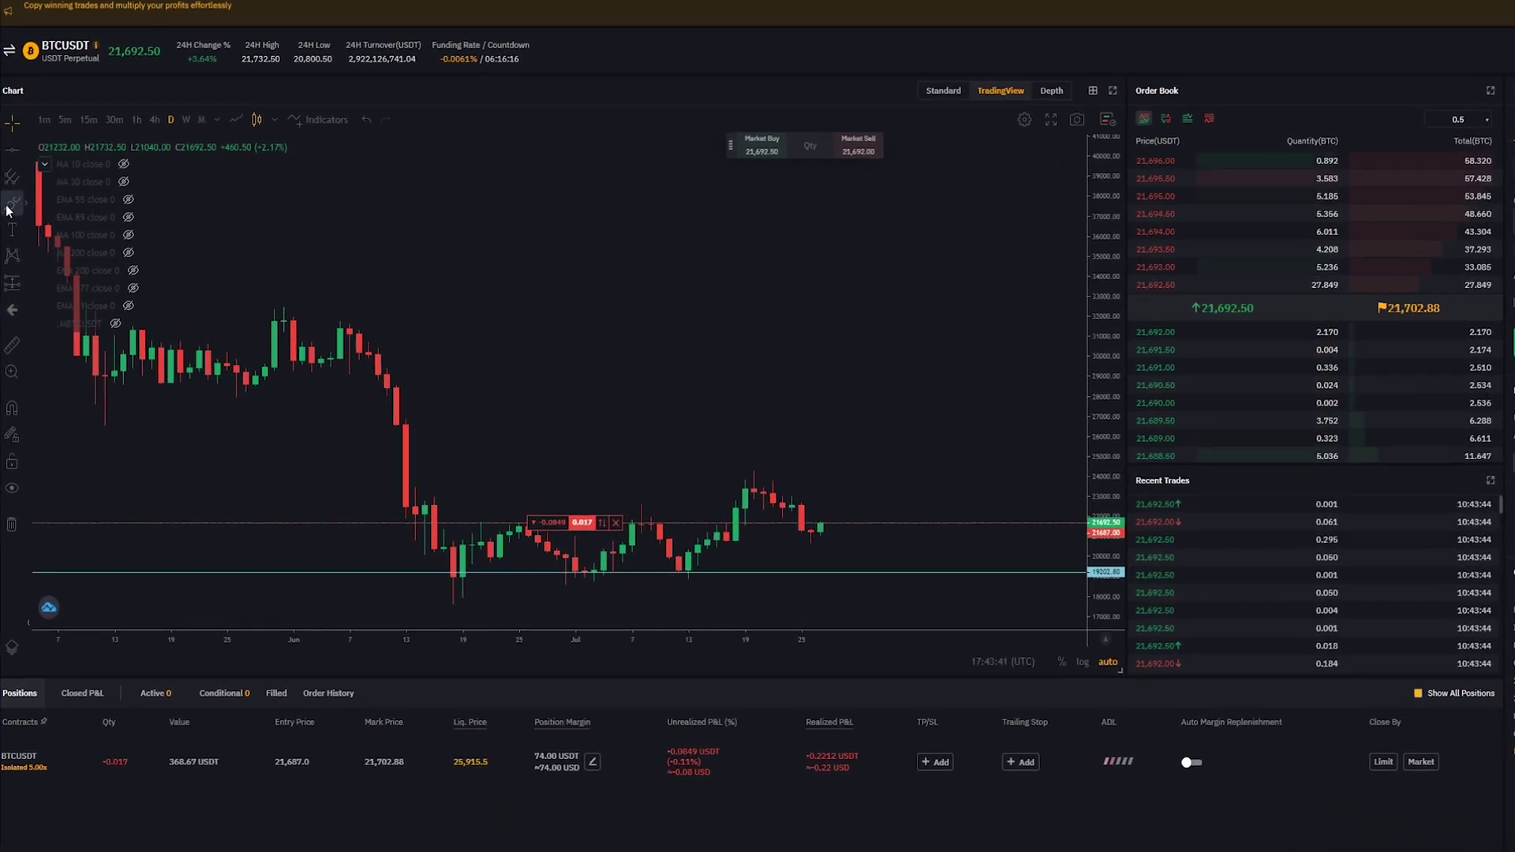
# Step: Delete the green freehand circle drawn near the 19,202.80 level on the chart
pyautogui.click(1163, 655)
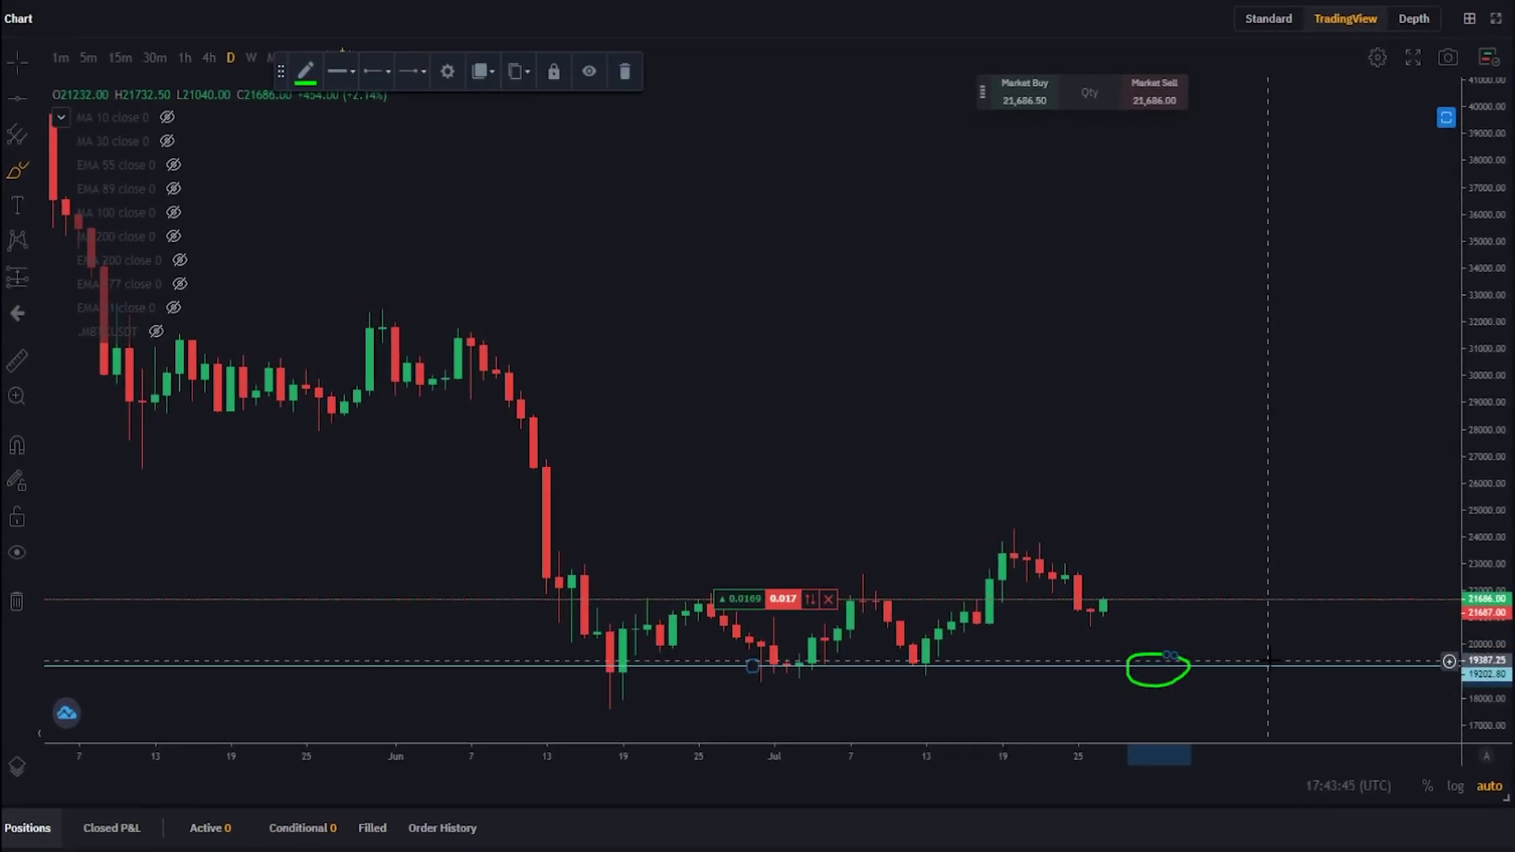
pyautogui.press('Delete')
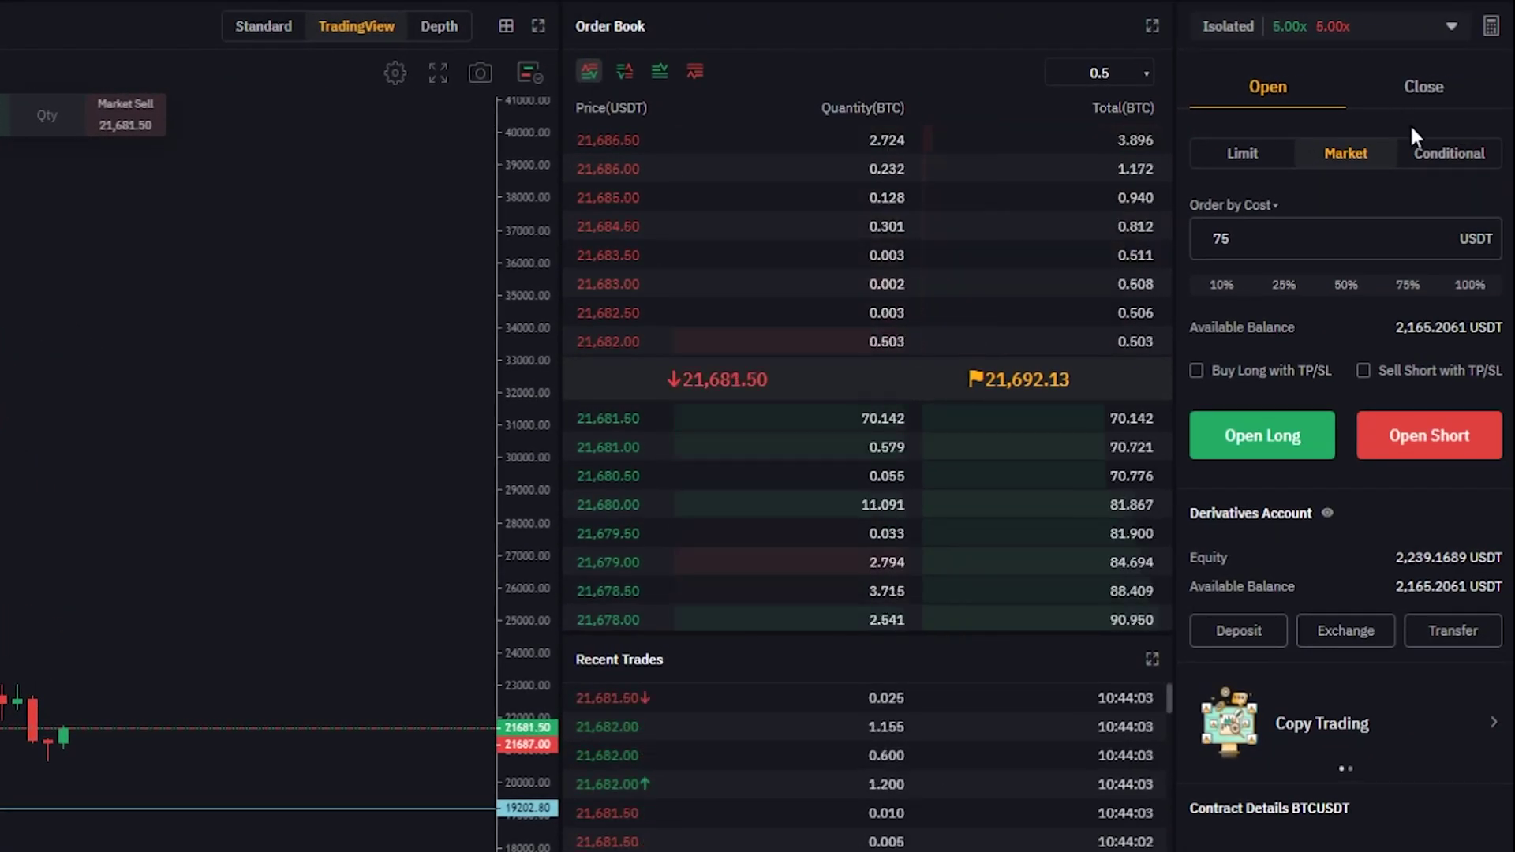
# Step: From the Close tab, place a 0.008 BTC Close Short limit order at 19202
pyautogui.click(1447, 155)
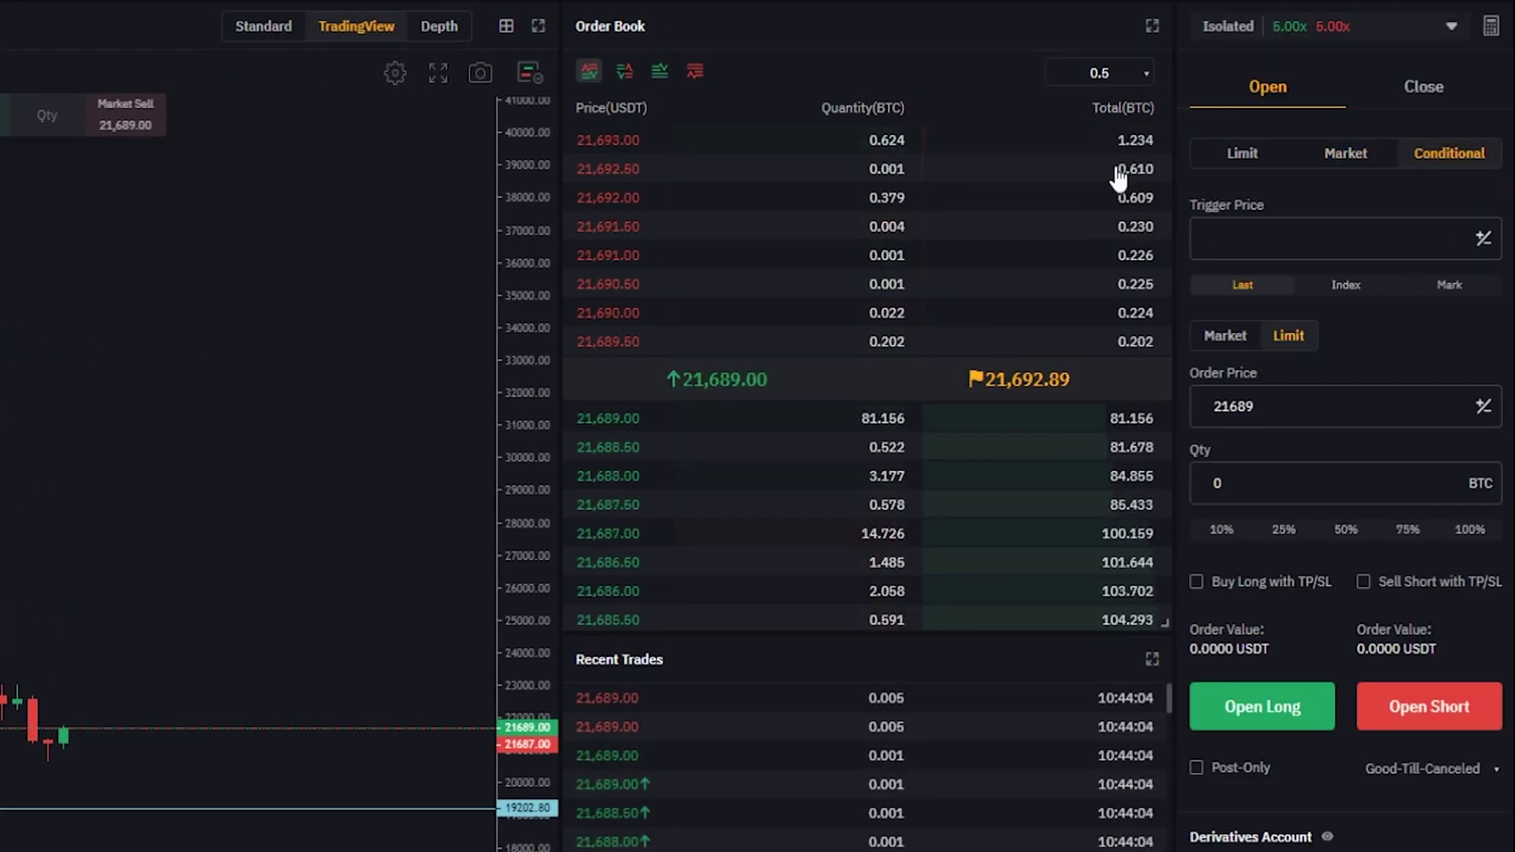
pyautogui.click(1405, 88)
pyautogui.doubleClick(1287, 219)
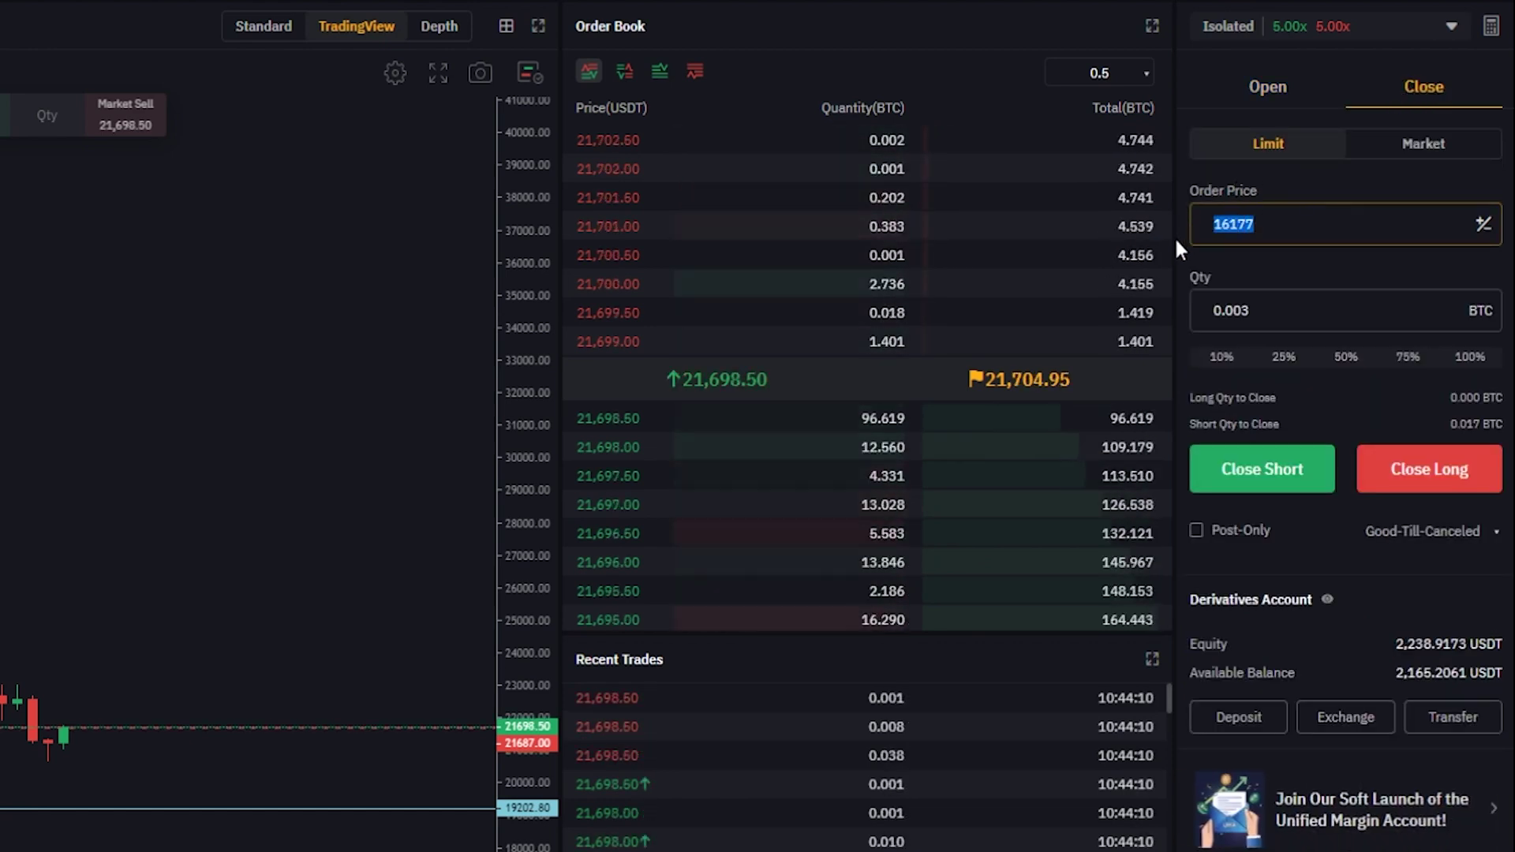
pyautogui.write('19')
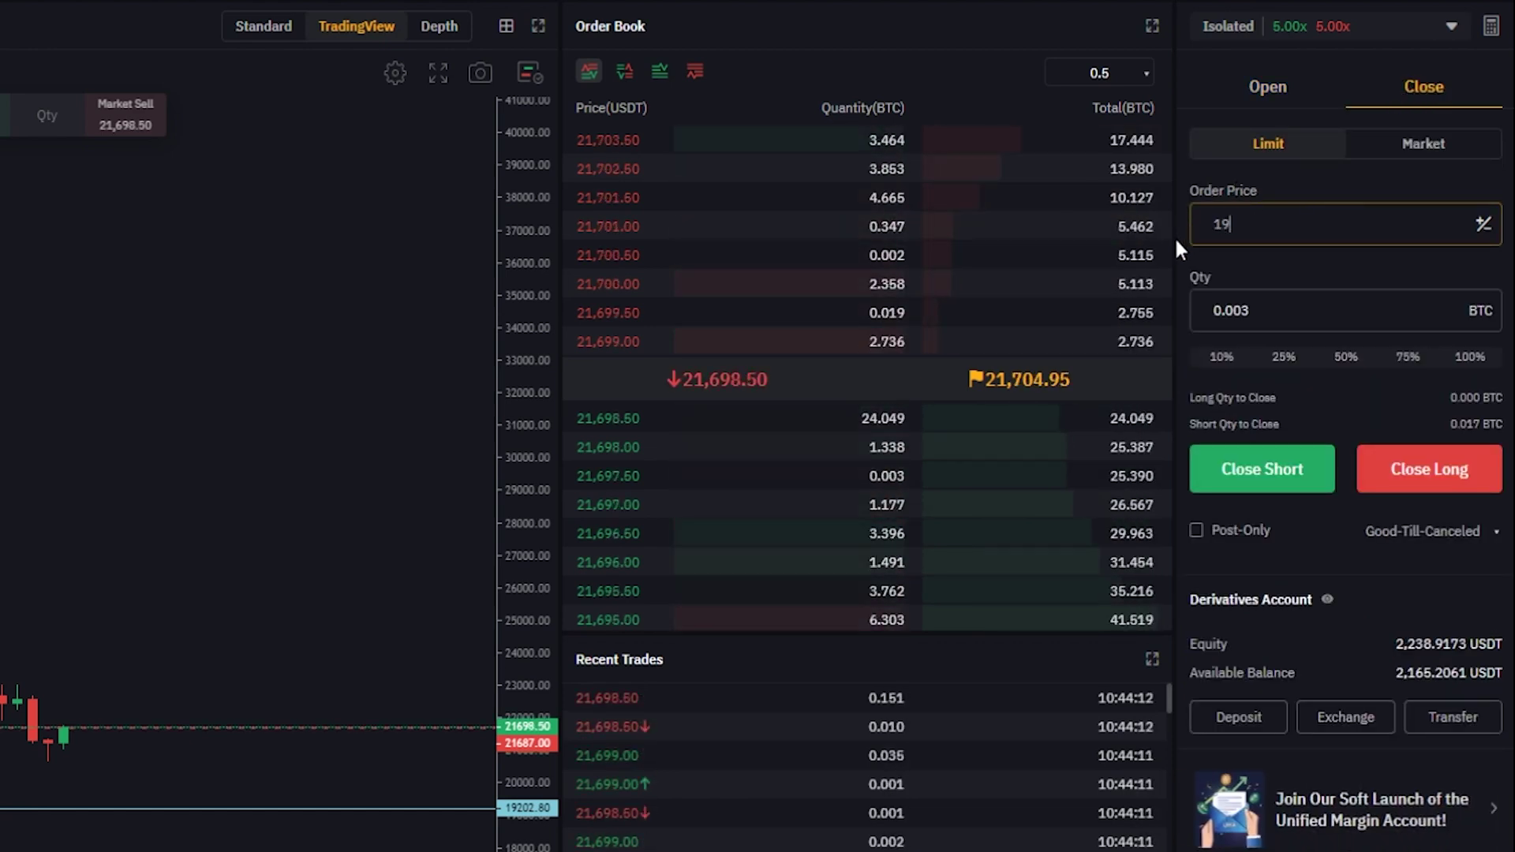
pyautogui.write('202')
pyautogui.click(1263, 309)
pyautogui.press('BackSpace')
pyautogui.write('8')
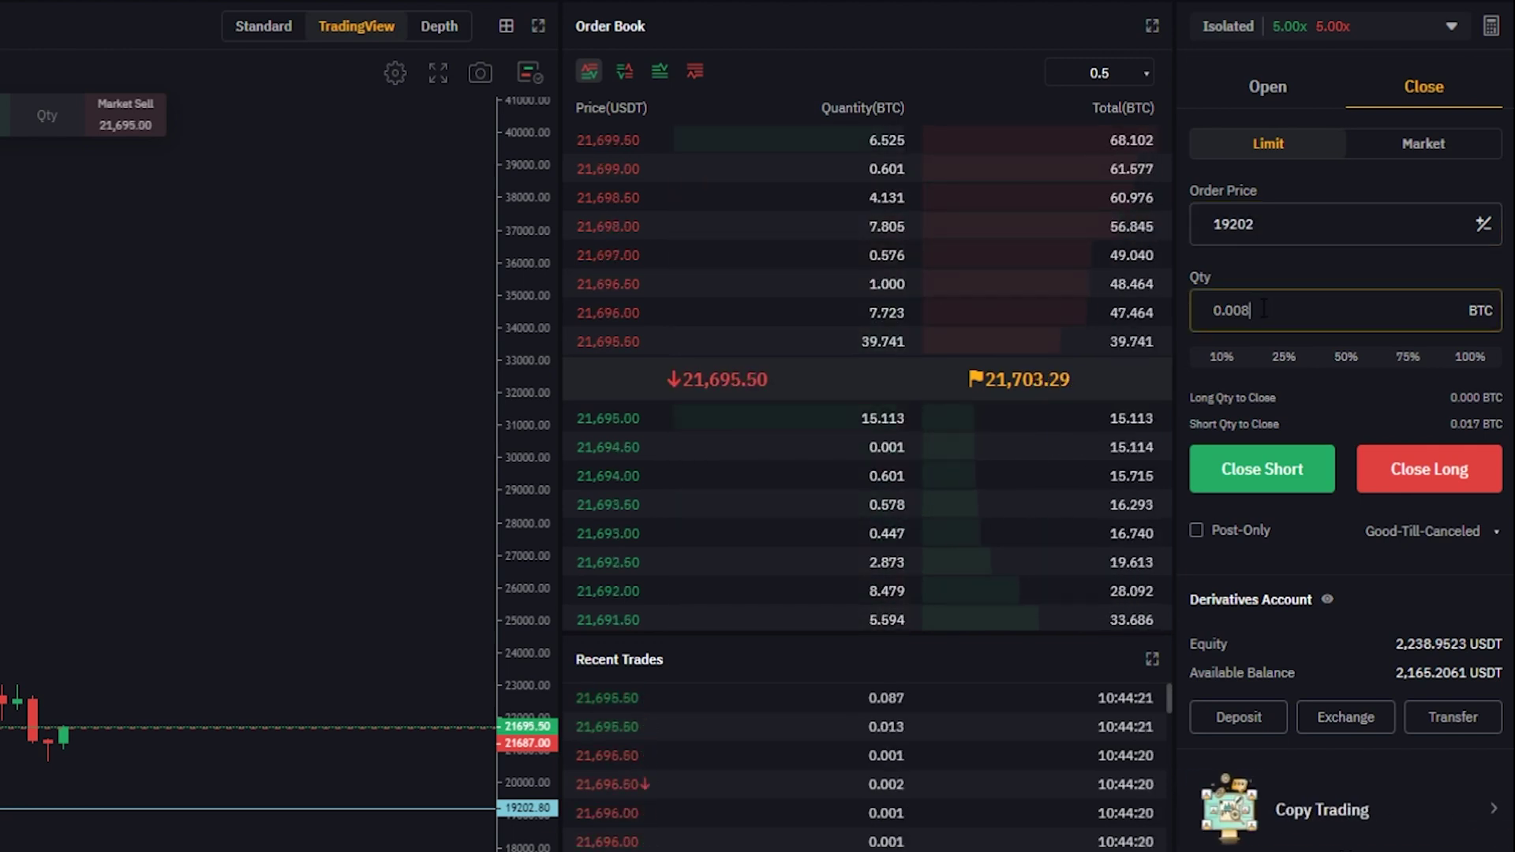
pyautogui.click(1268, 450)
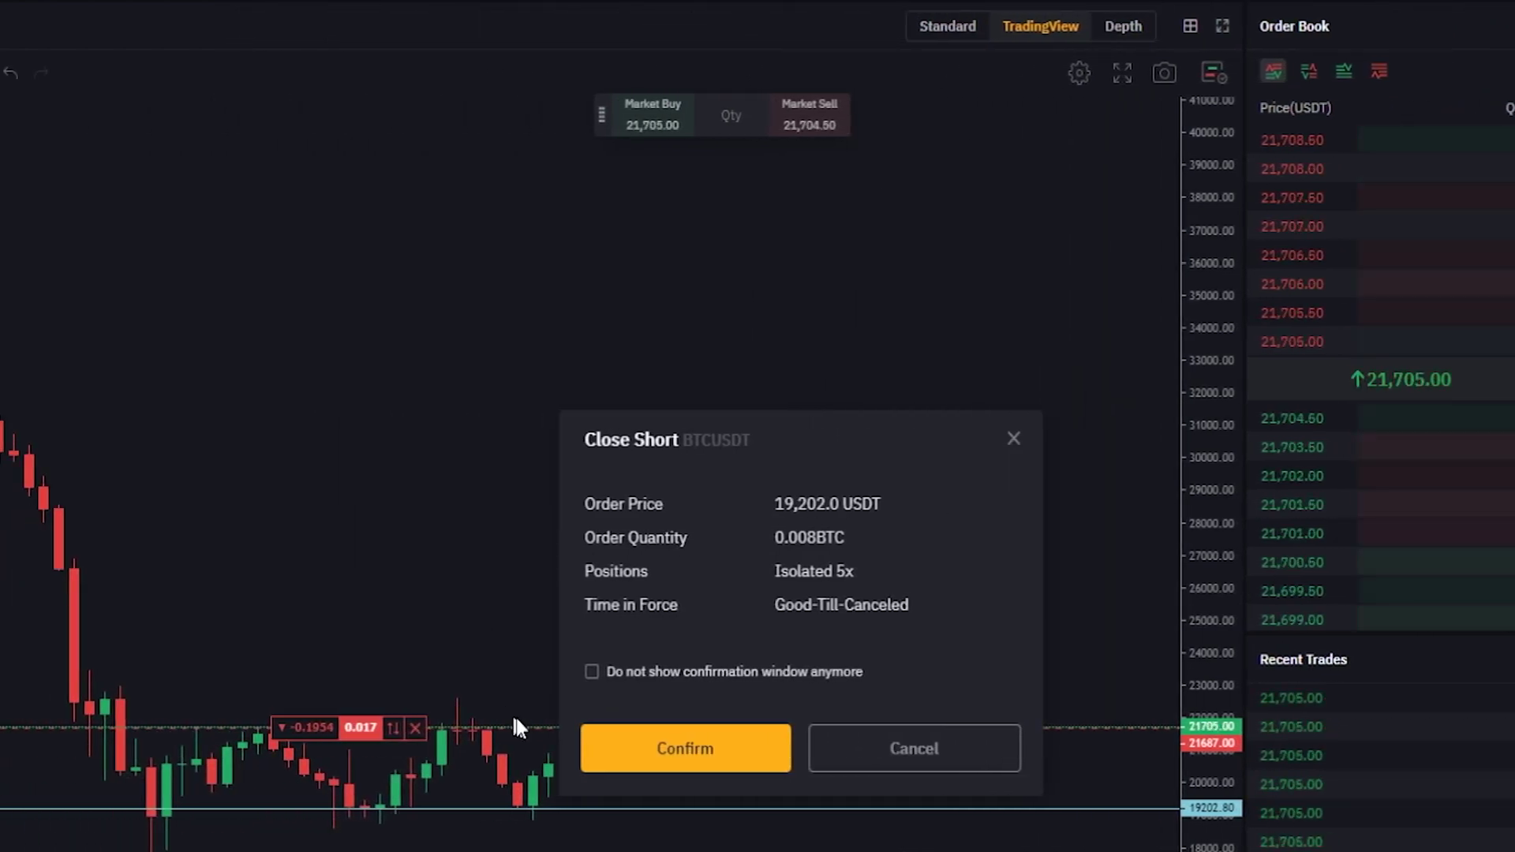
pyautogui.click(671, 754)
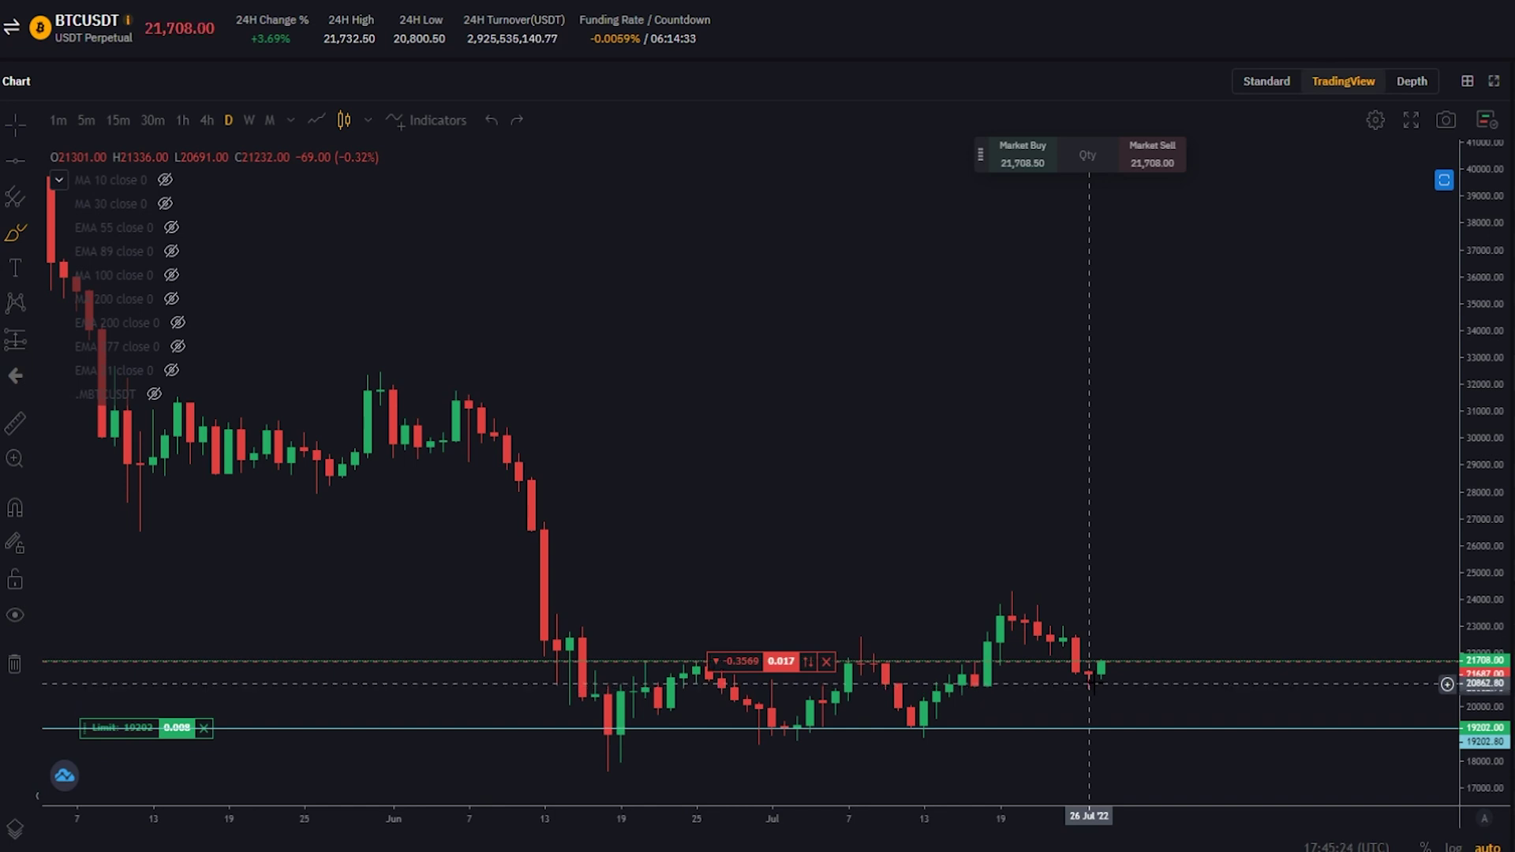
# Step: Draw a horizontal support line at 17653.50 on the chart
pyautogui.moveTo(1090, 683); pyautogui.dragTo(1141, 727)
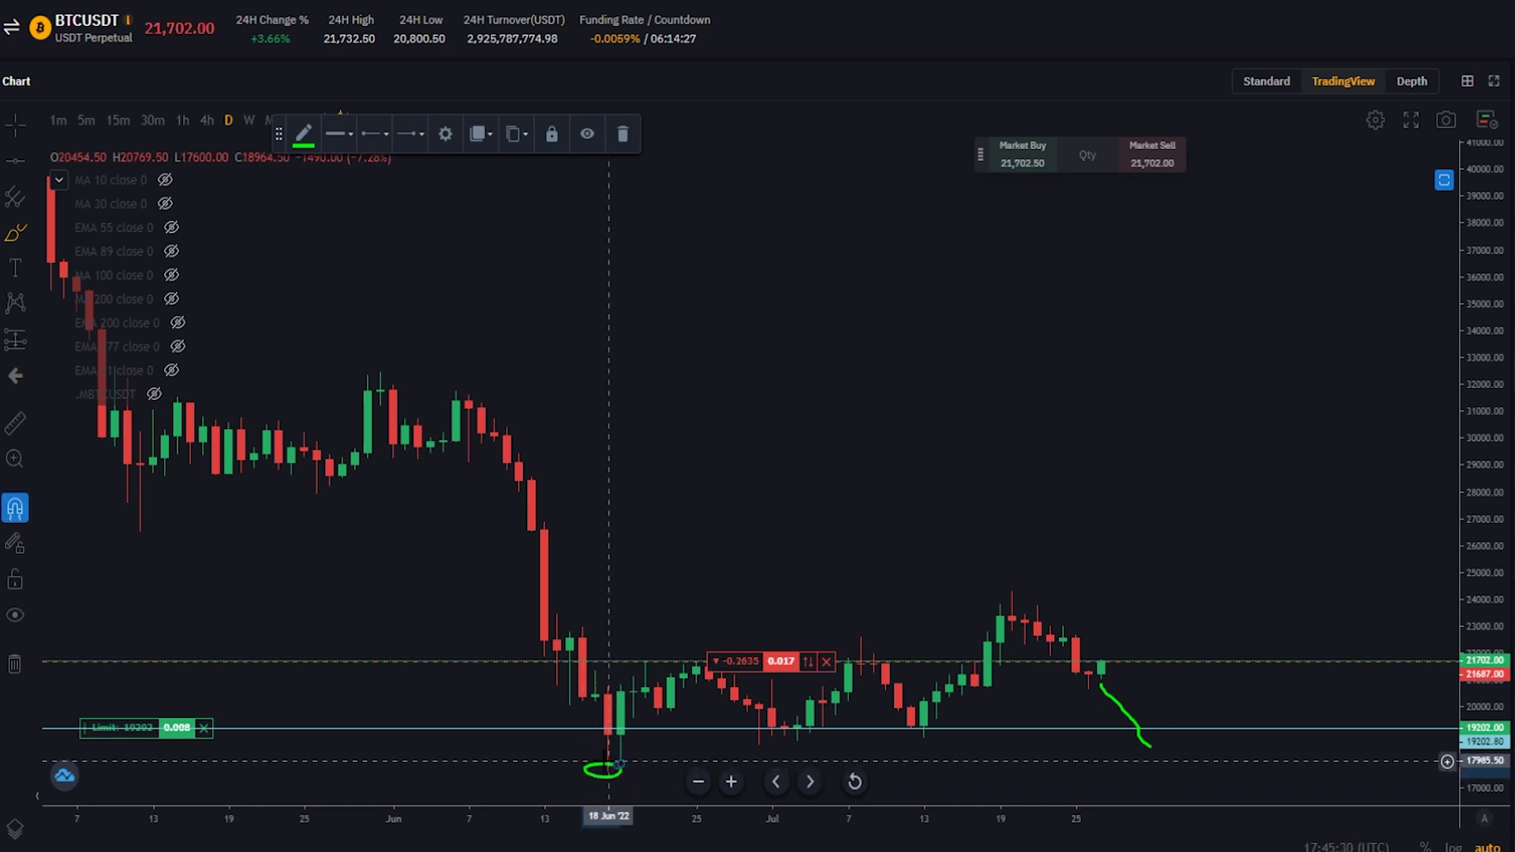
pyautogui.hotkey('ctrl', 'z')
pyautogui.click(18, 161)
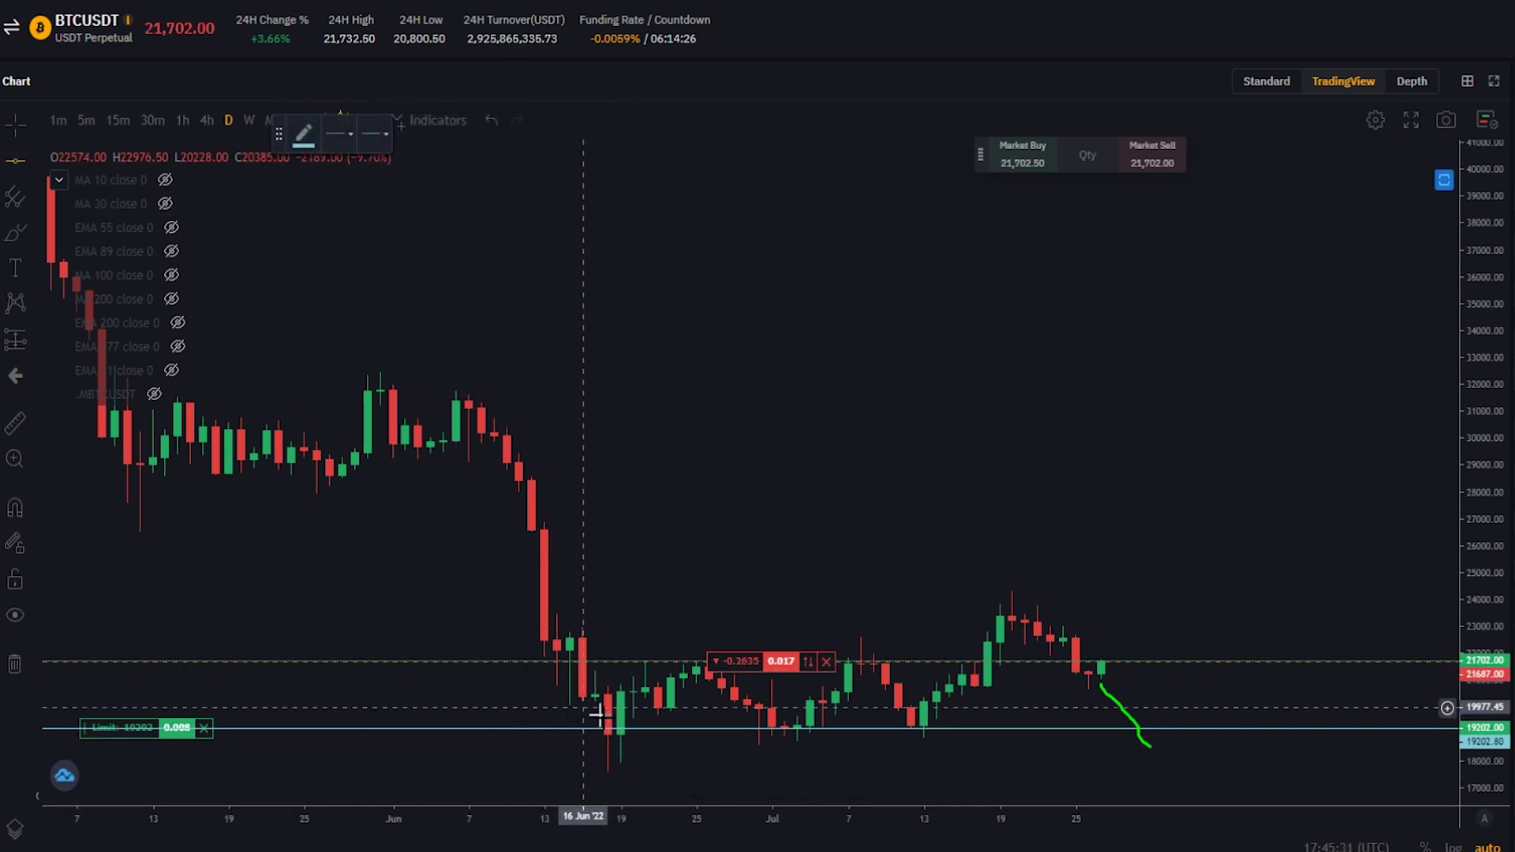
pyautogui.click(623, 769)
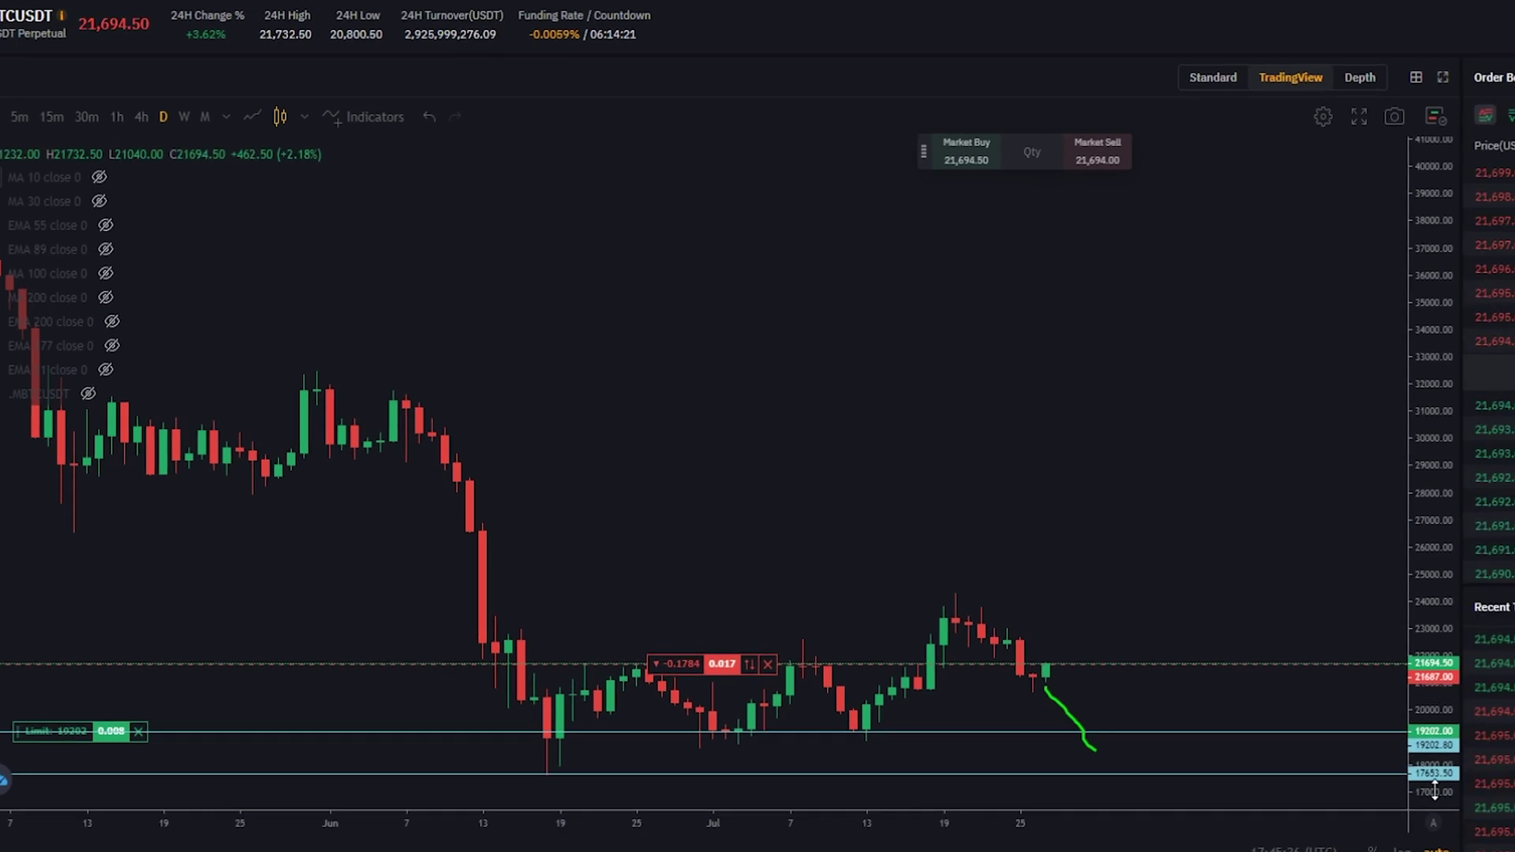
# Step: Place a 0.004 BTC Close Short limit order at 17653
pyautogui.doubleClick(1437, 213)
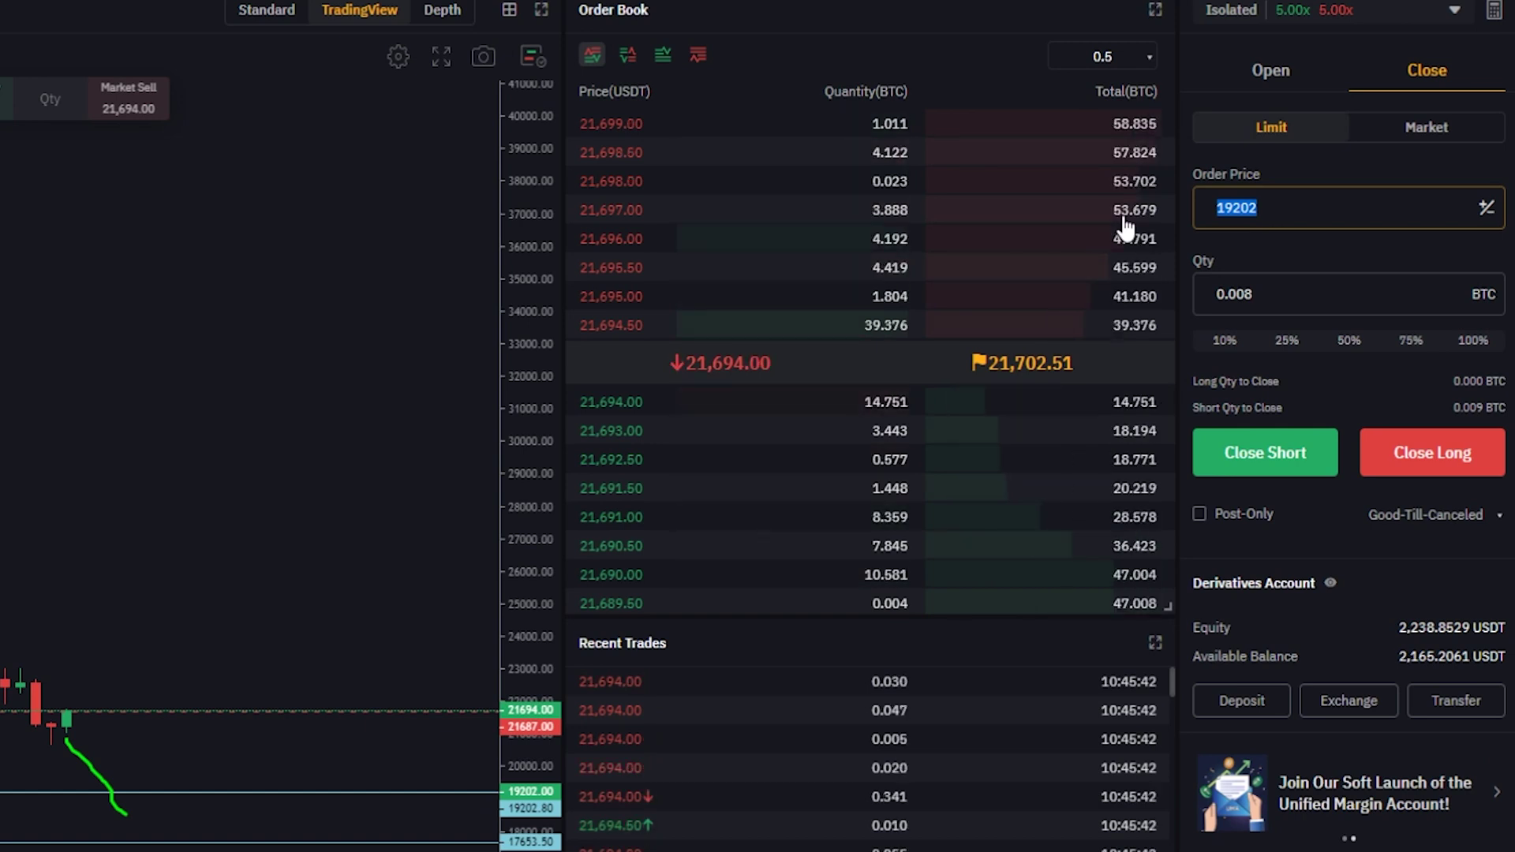
pyautogui.write('17653')
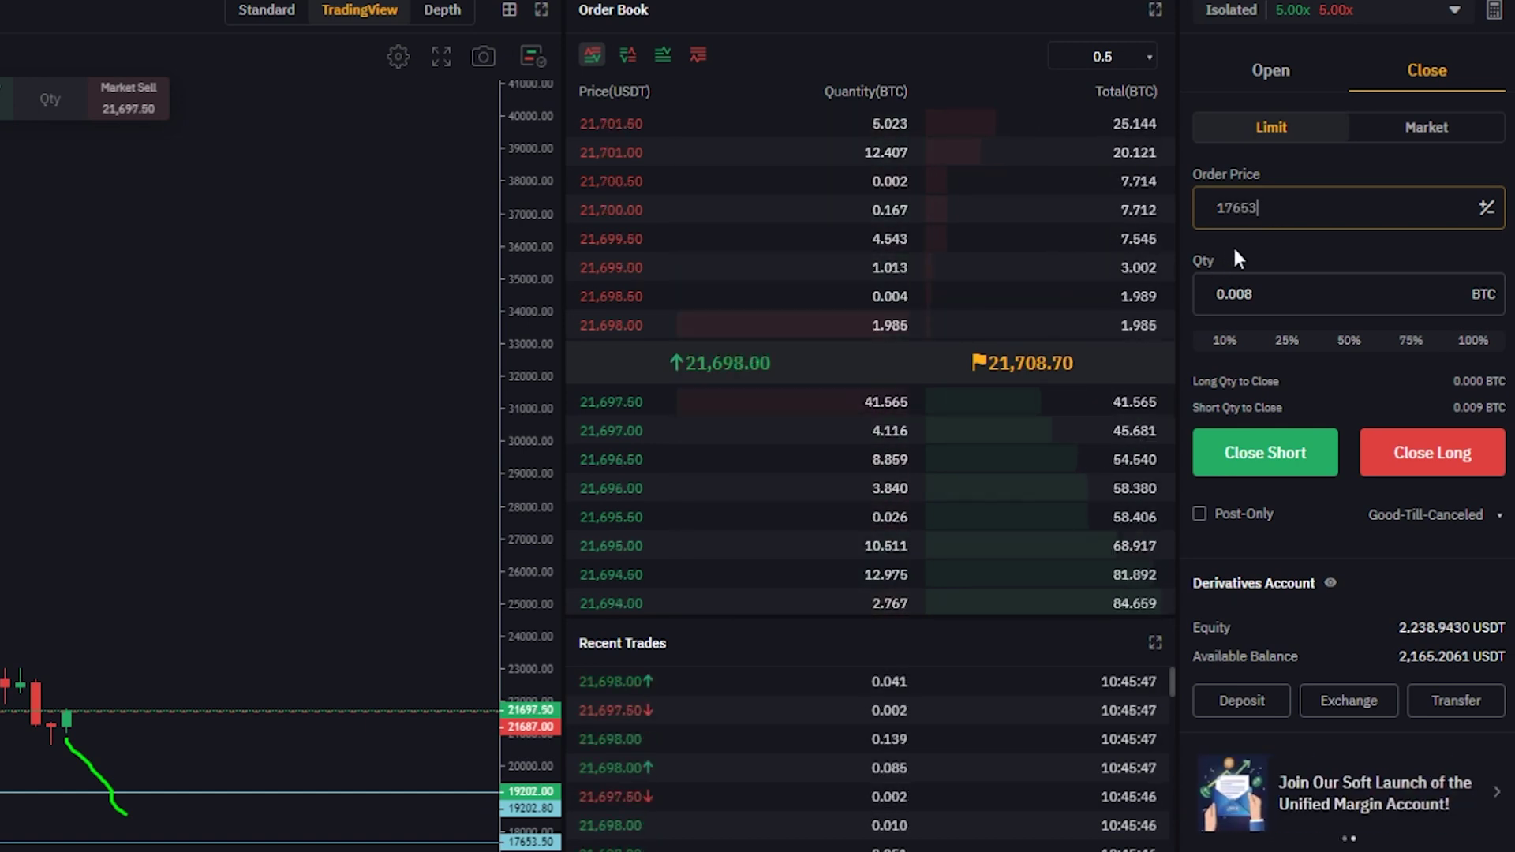
pyautogui.click(1255, 293)
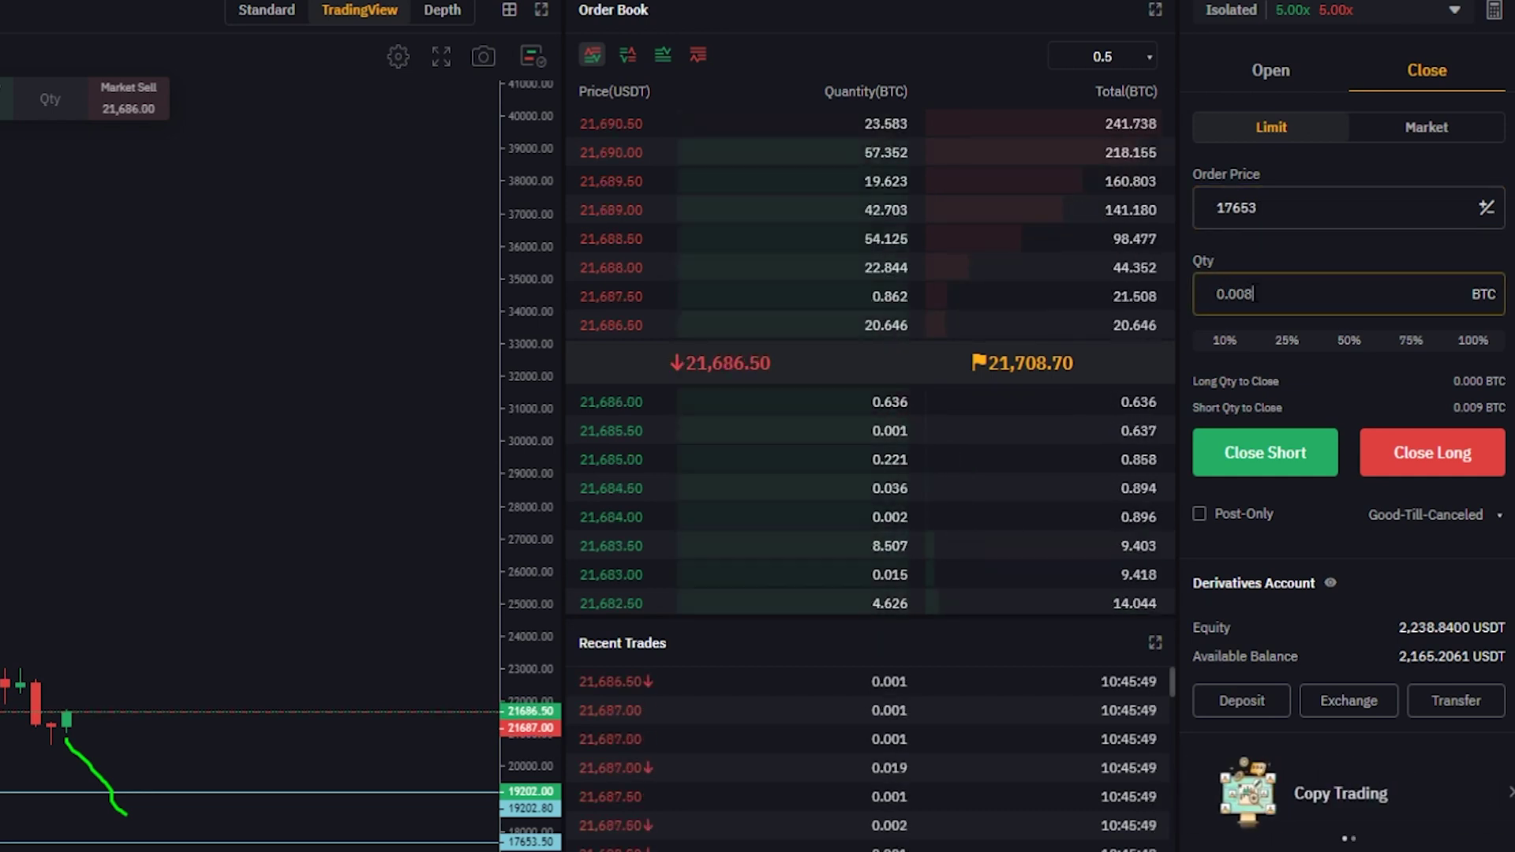
pyautogui.press('BackSpace')
pyautogui.write('4')
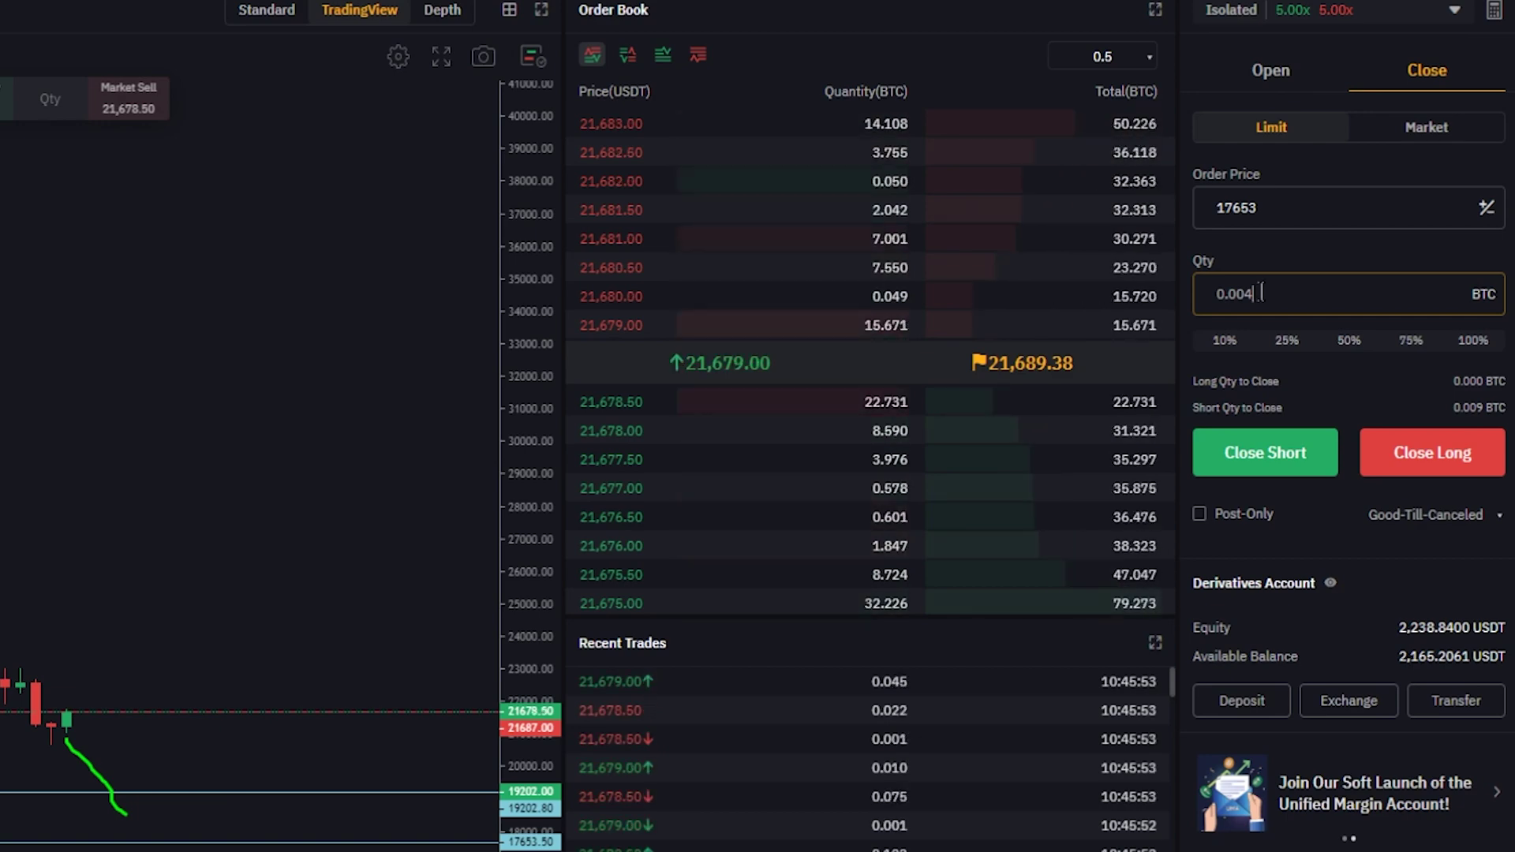
pyautogui.click(1223, 464)
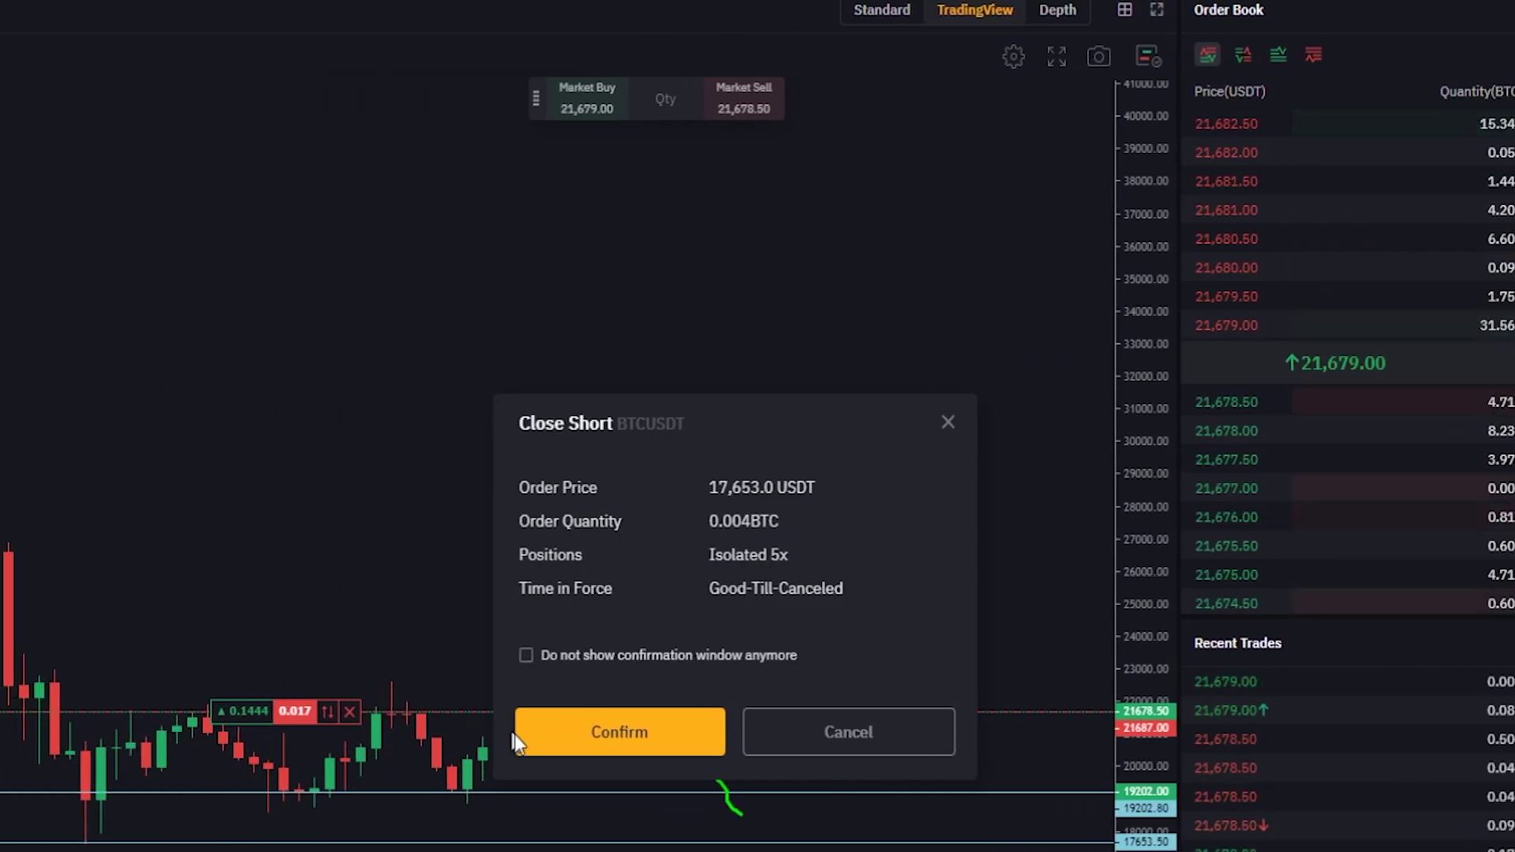
pyautogui.click(509, 738)
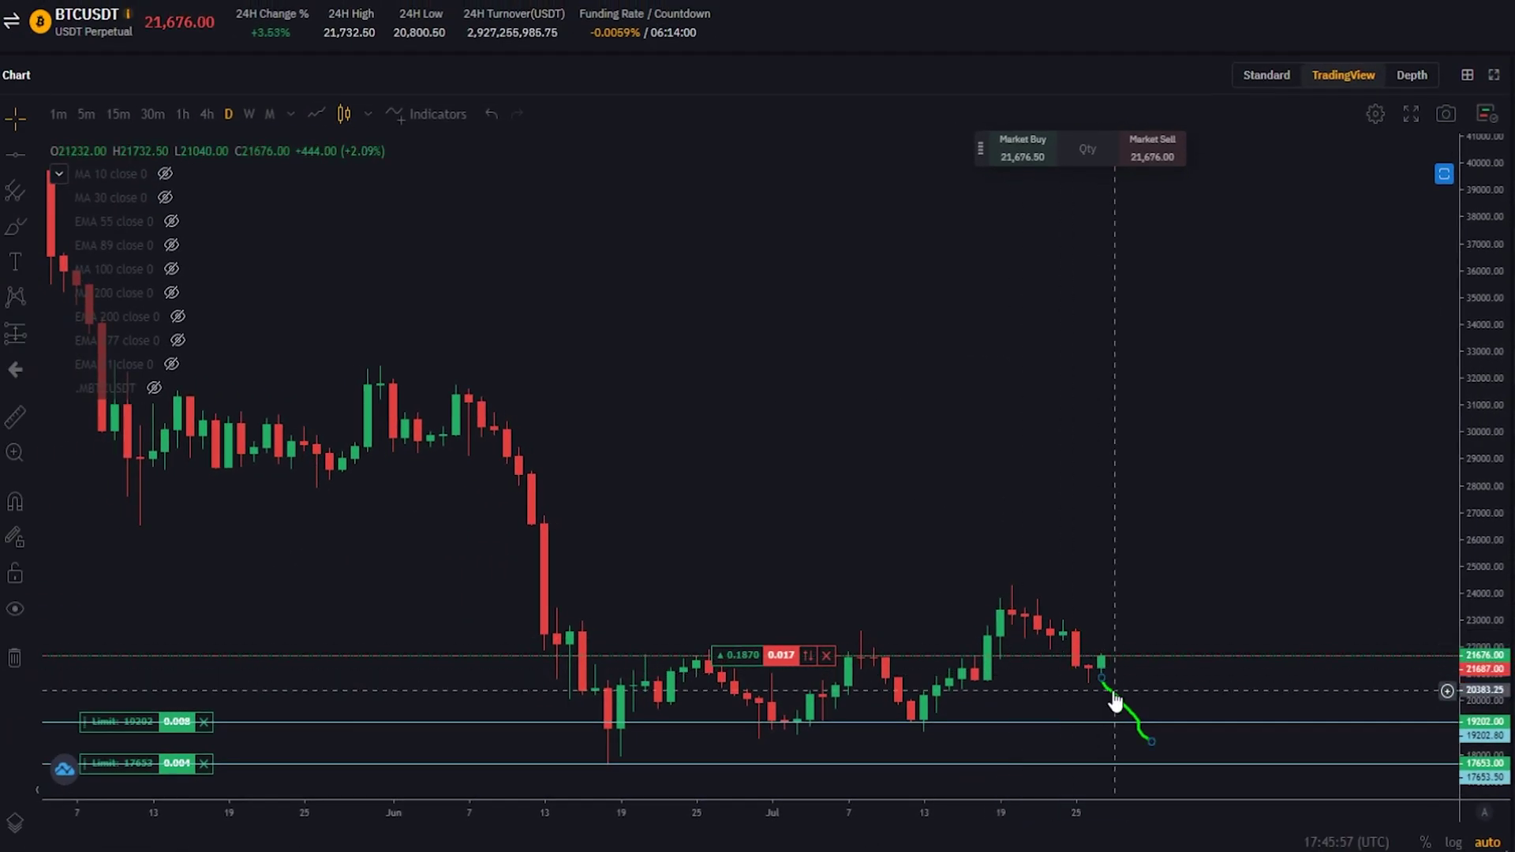
# Step: Remove the green scribble and zoom the chart out to a longer range
pyautogui.rightClick(1115, 703)
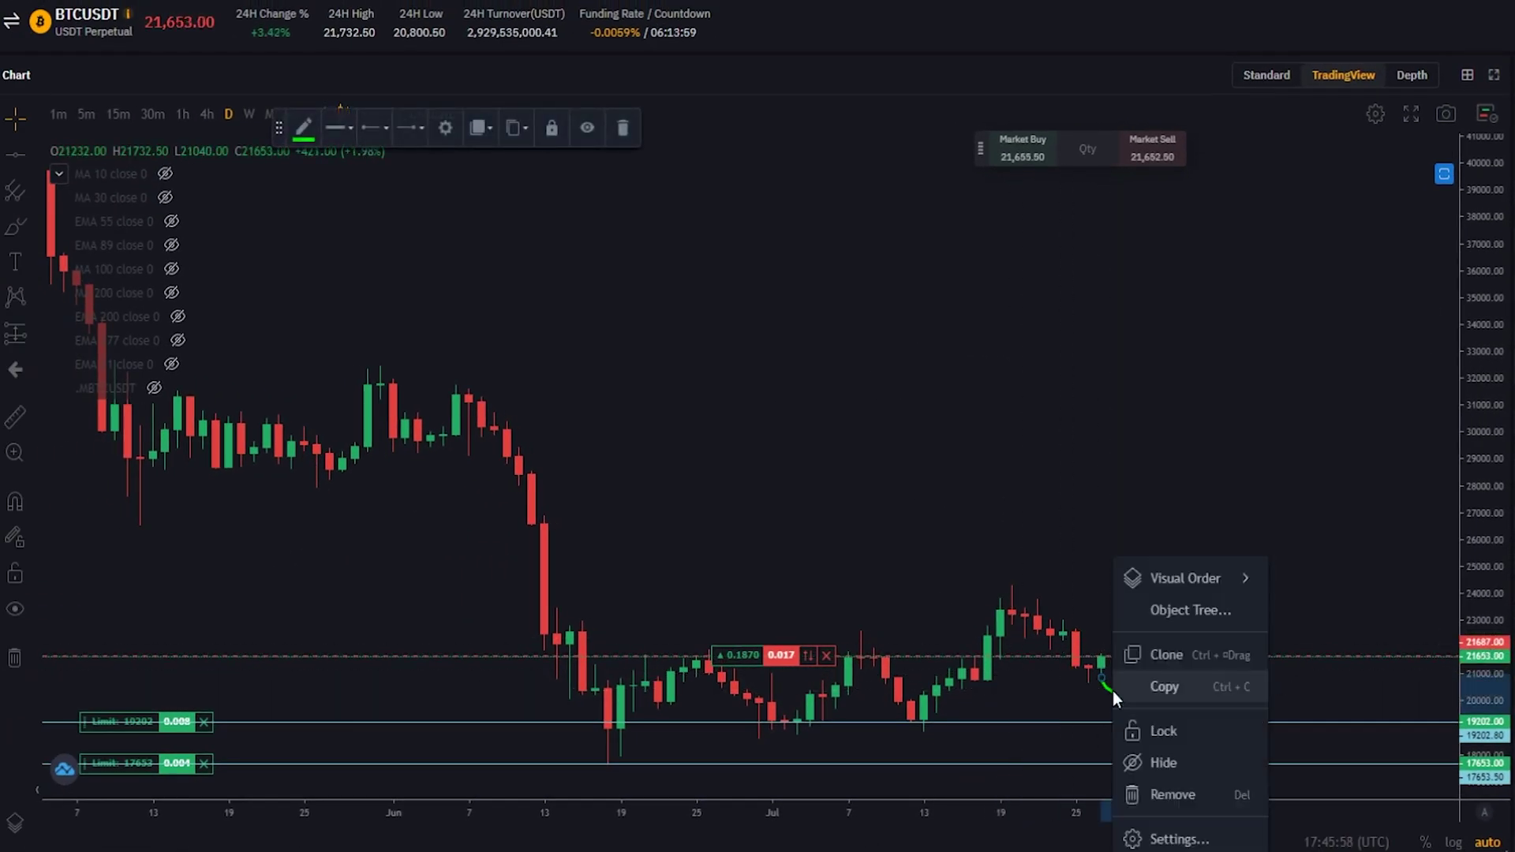
pyautogui.click(1161, 795)
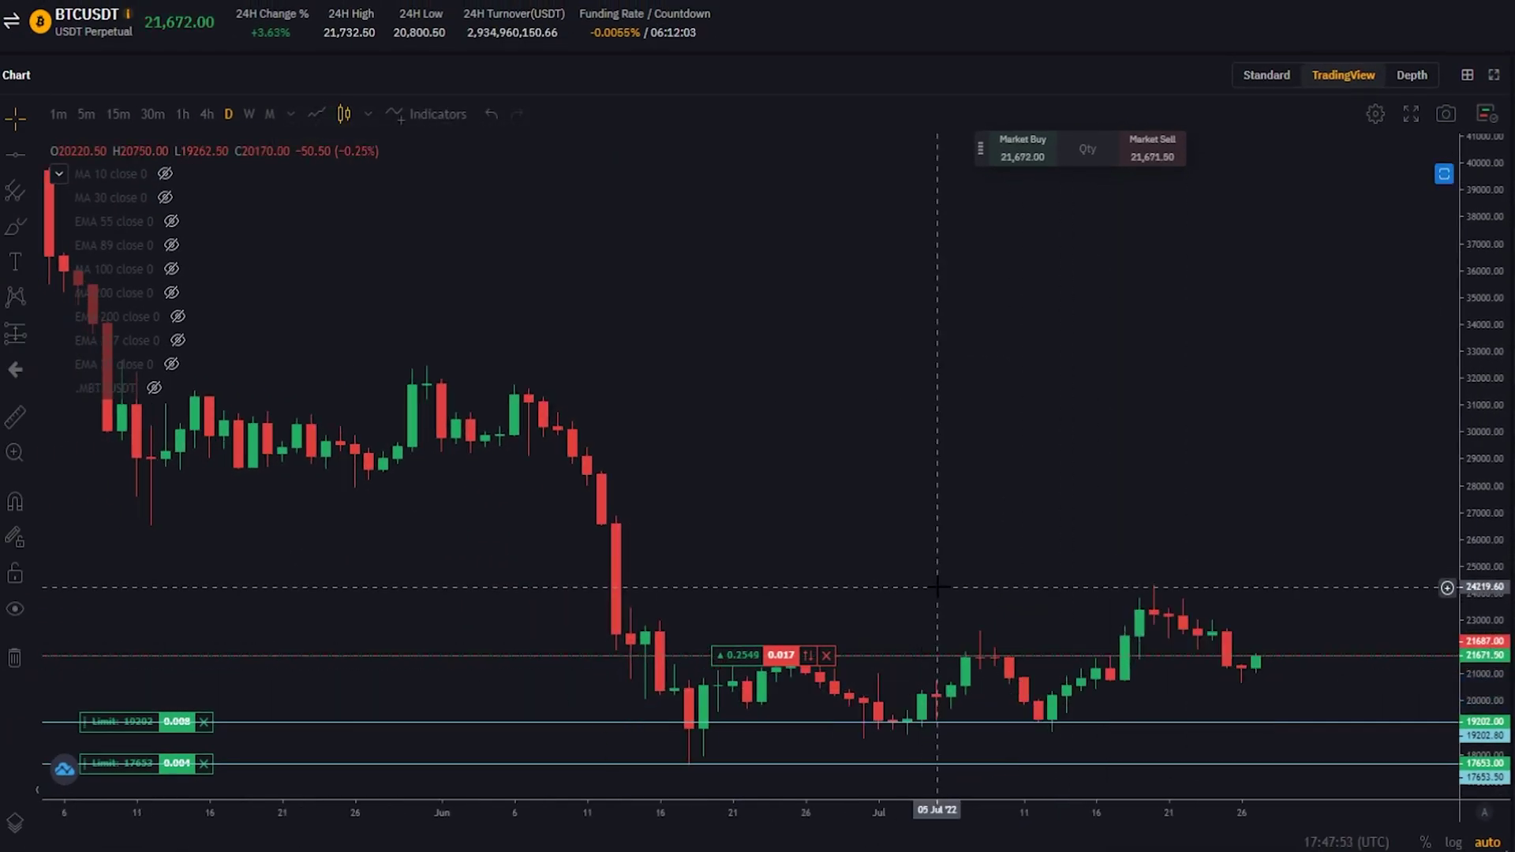
pyautogui.scroll(-10, 955, 592)
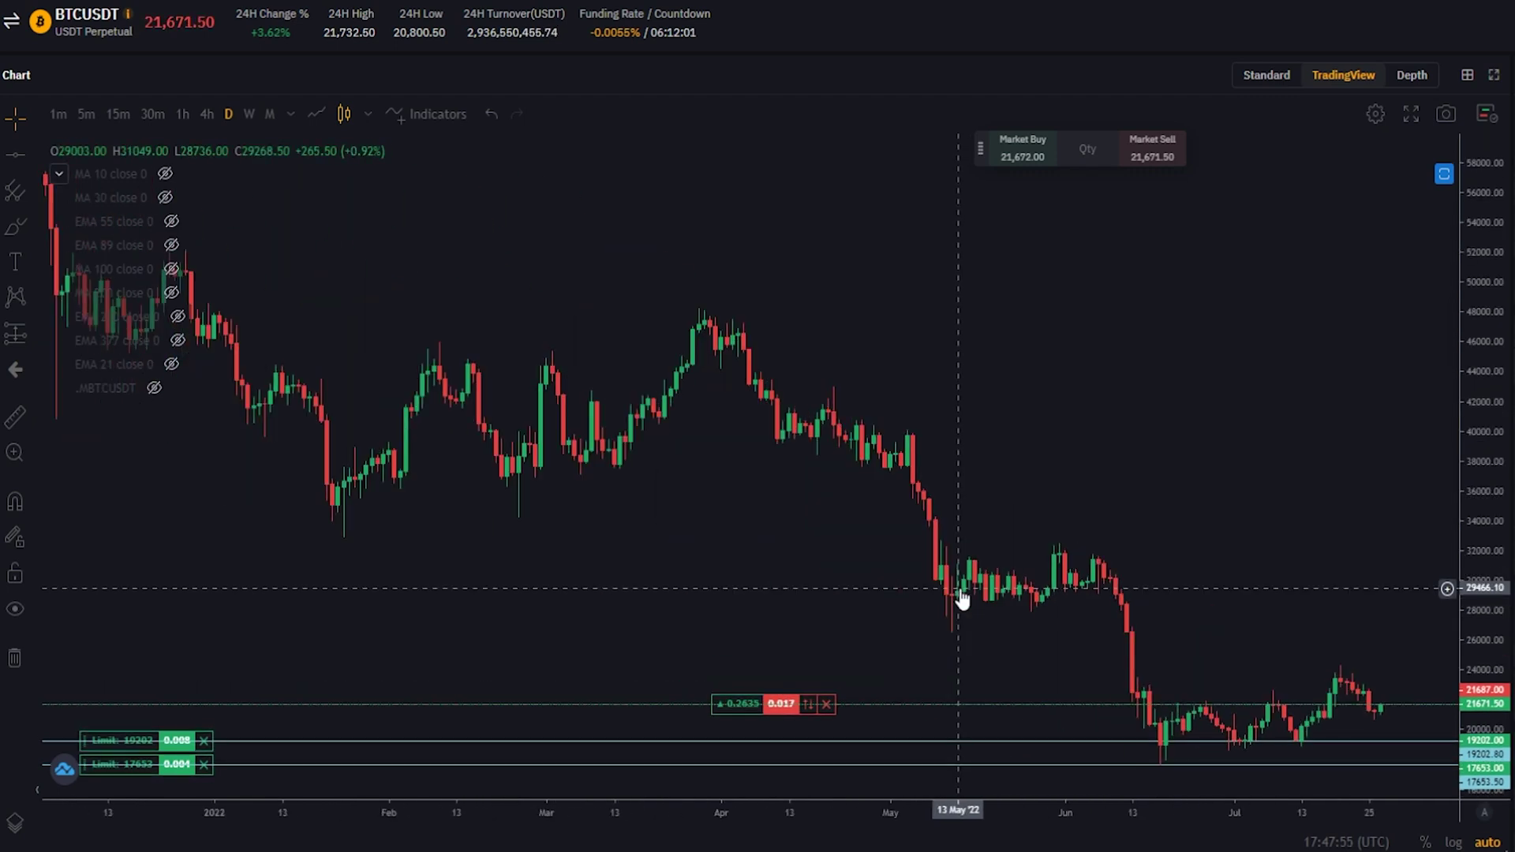
pyautogui.scroll(-5, 962, 600)
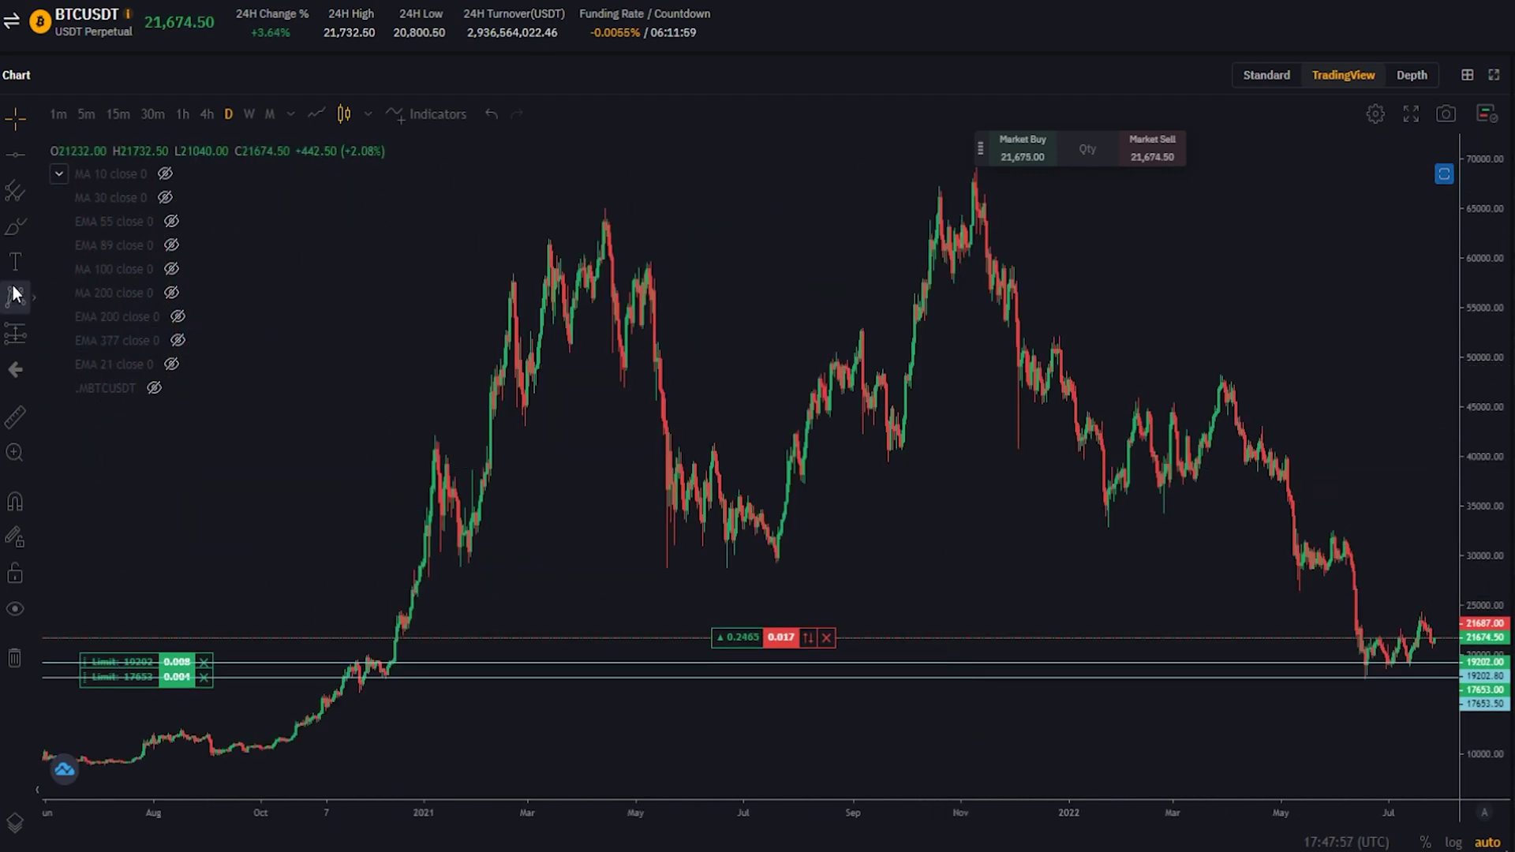
# Step: Place a horizontal support line at 15986, then pan back toward the recent candles
pyautogui.click(15, 229)
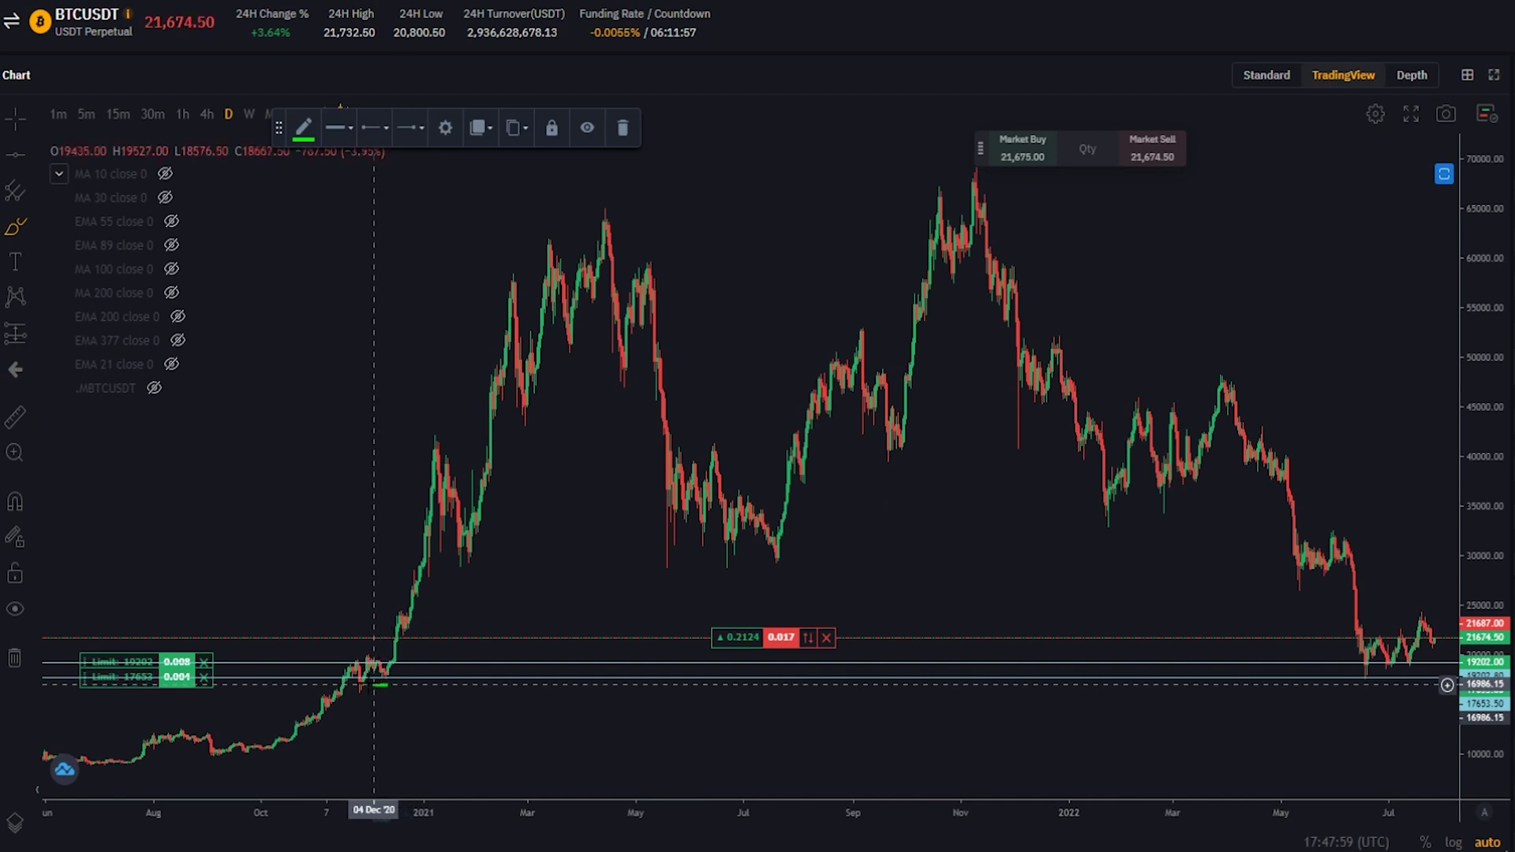
pyautogui.moveTo(314, 685)
pyautogui.mouseDown()
pyautogui.moveTo(365, 718)
pyautogui.moveTo(400, 689)
pyautogui.mouseUp()
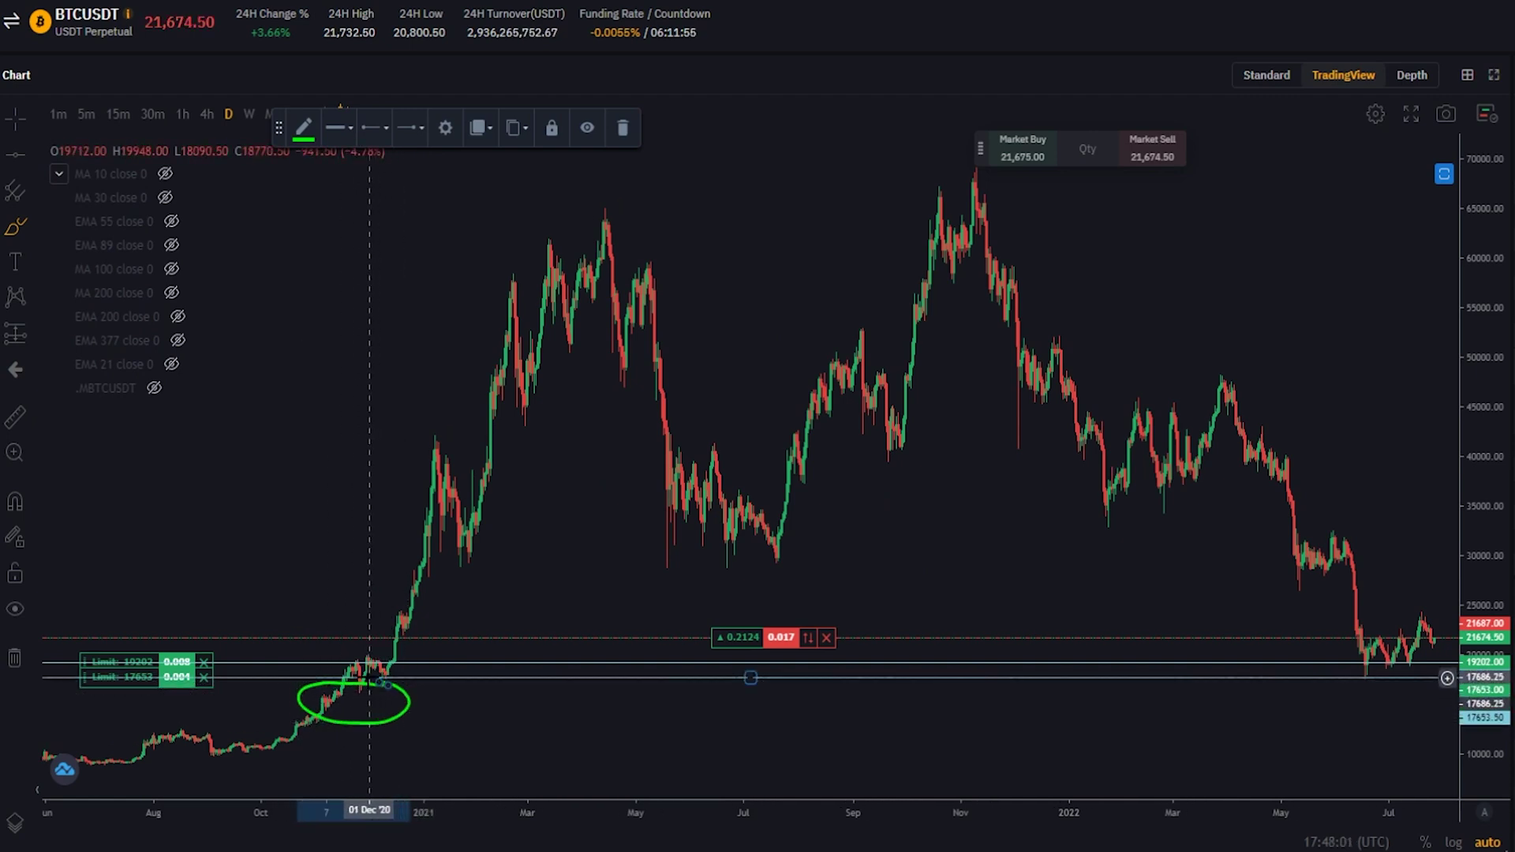
pyautogui.hotkey('ctrl', 'z')
pyautogui.click(10, 159)
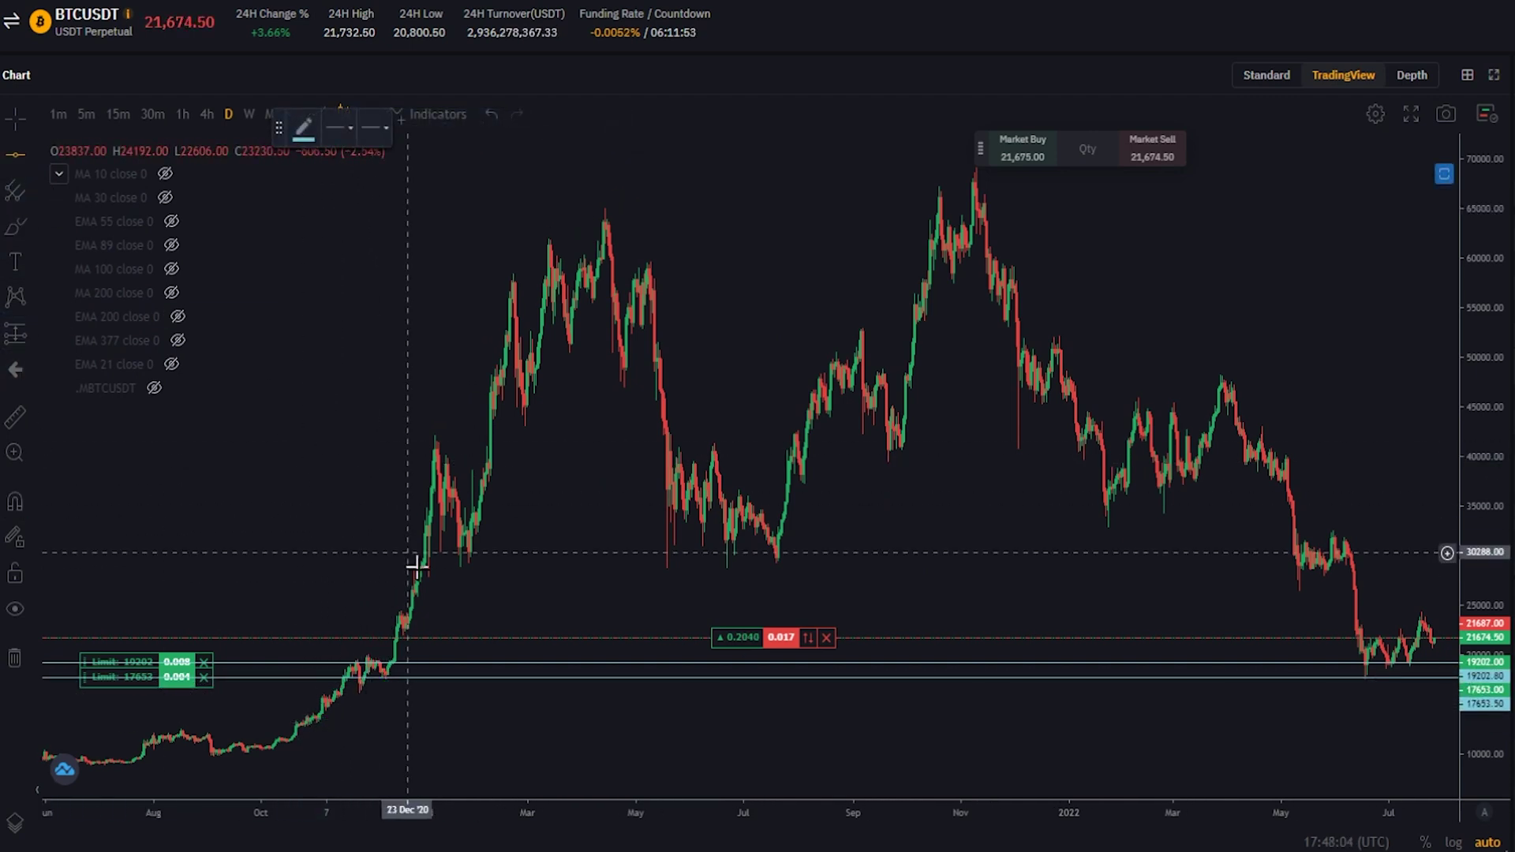
pyautogui.click(477, 694)
pyautogui.rightClick(332, 576)
pyautogui.click(684, 541)
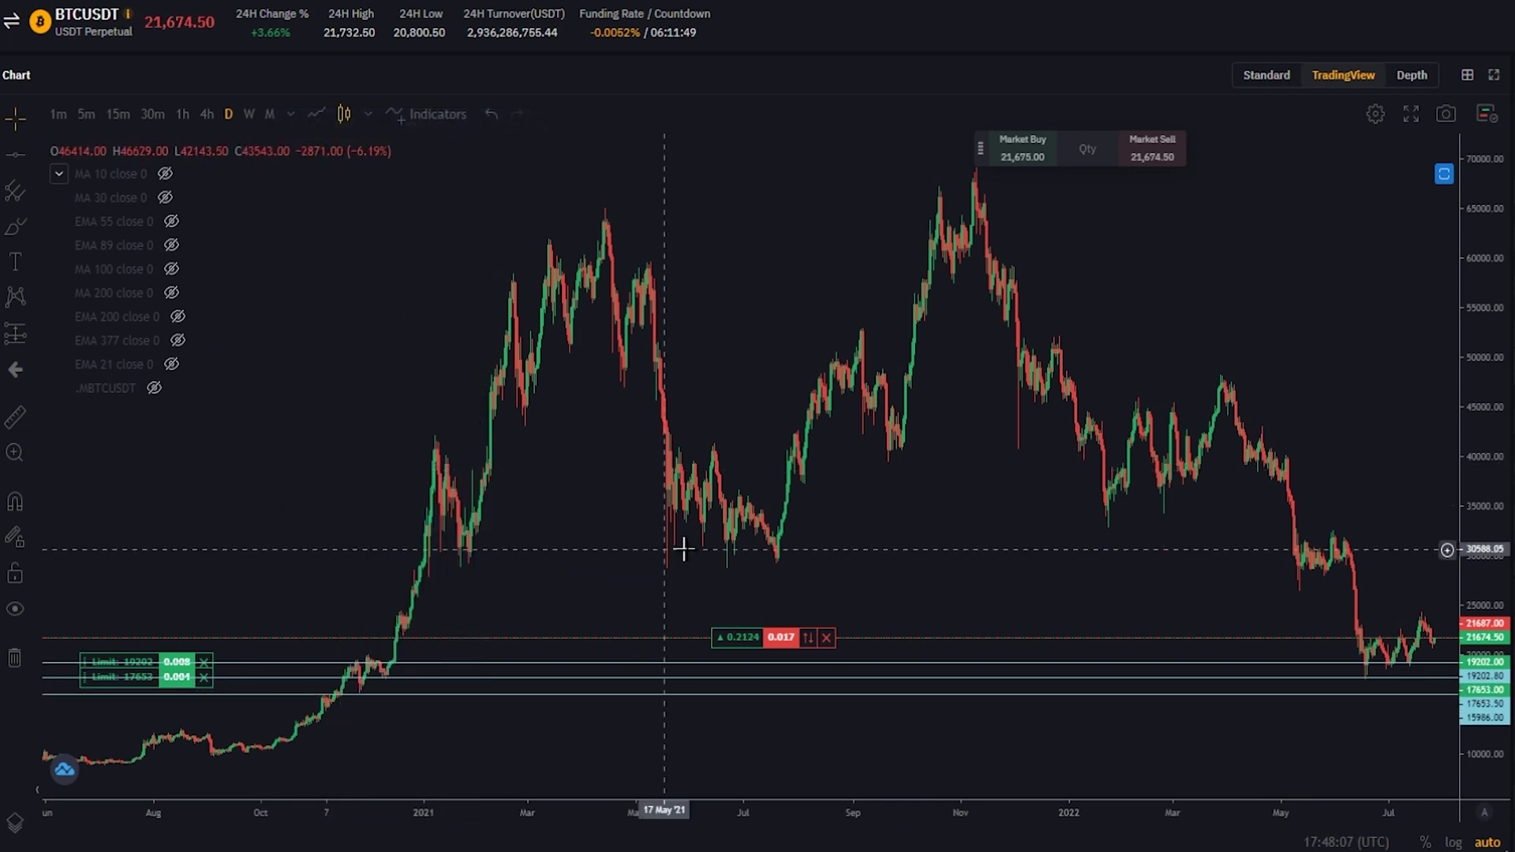
pyautogui.scroll(3, 1192, 635)
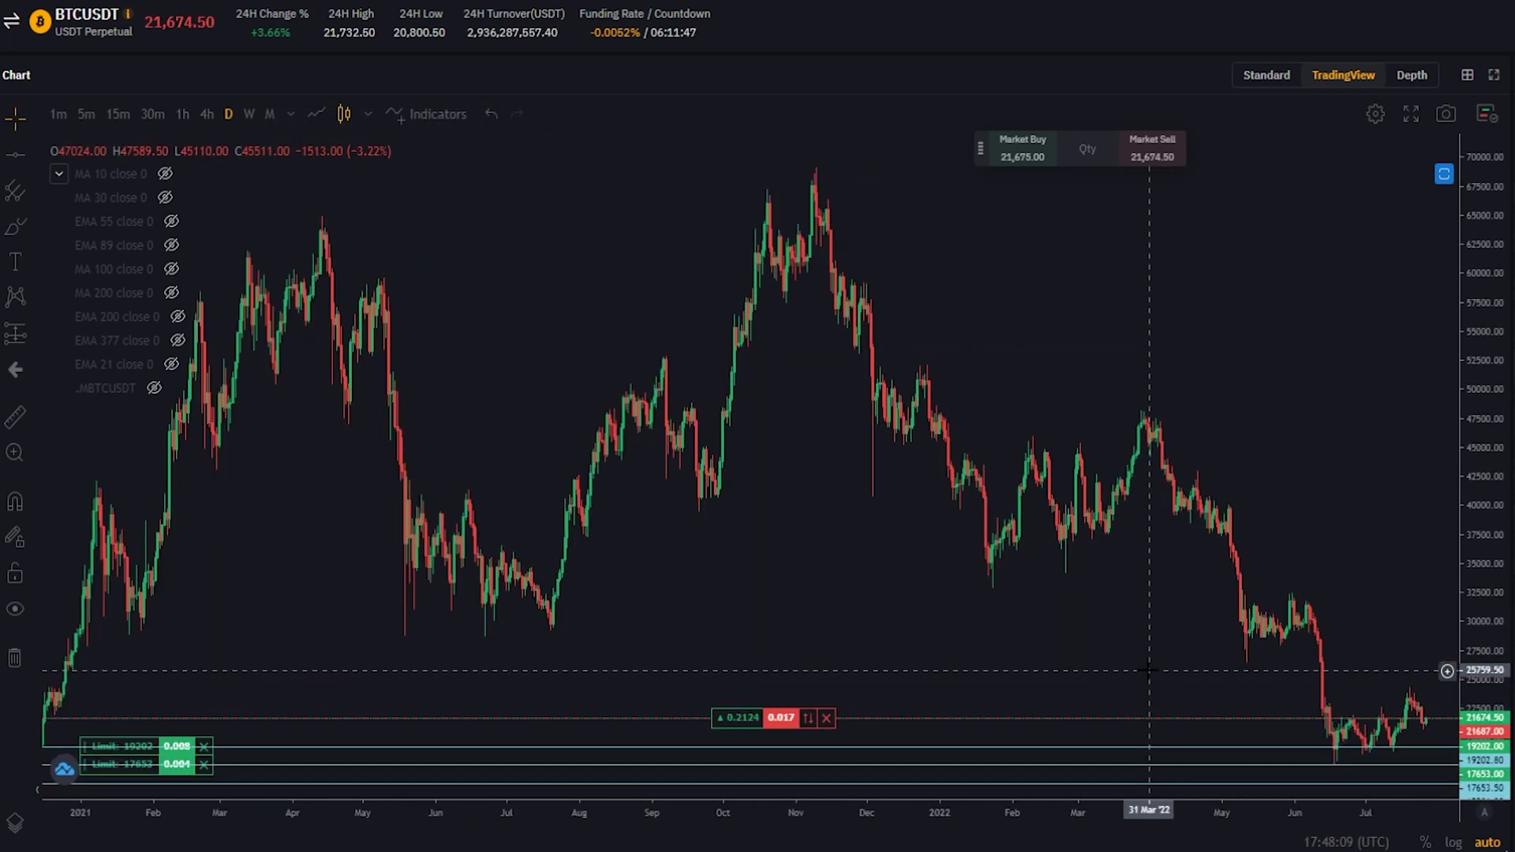
pyautogui.moveTo(1186, 641); pyautogui.dragTo(1113, 609)
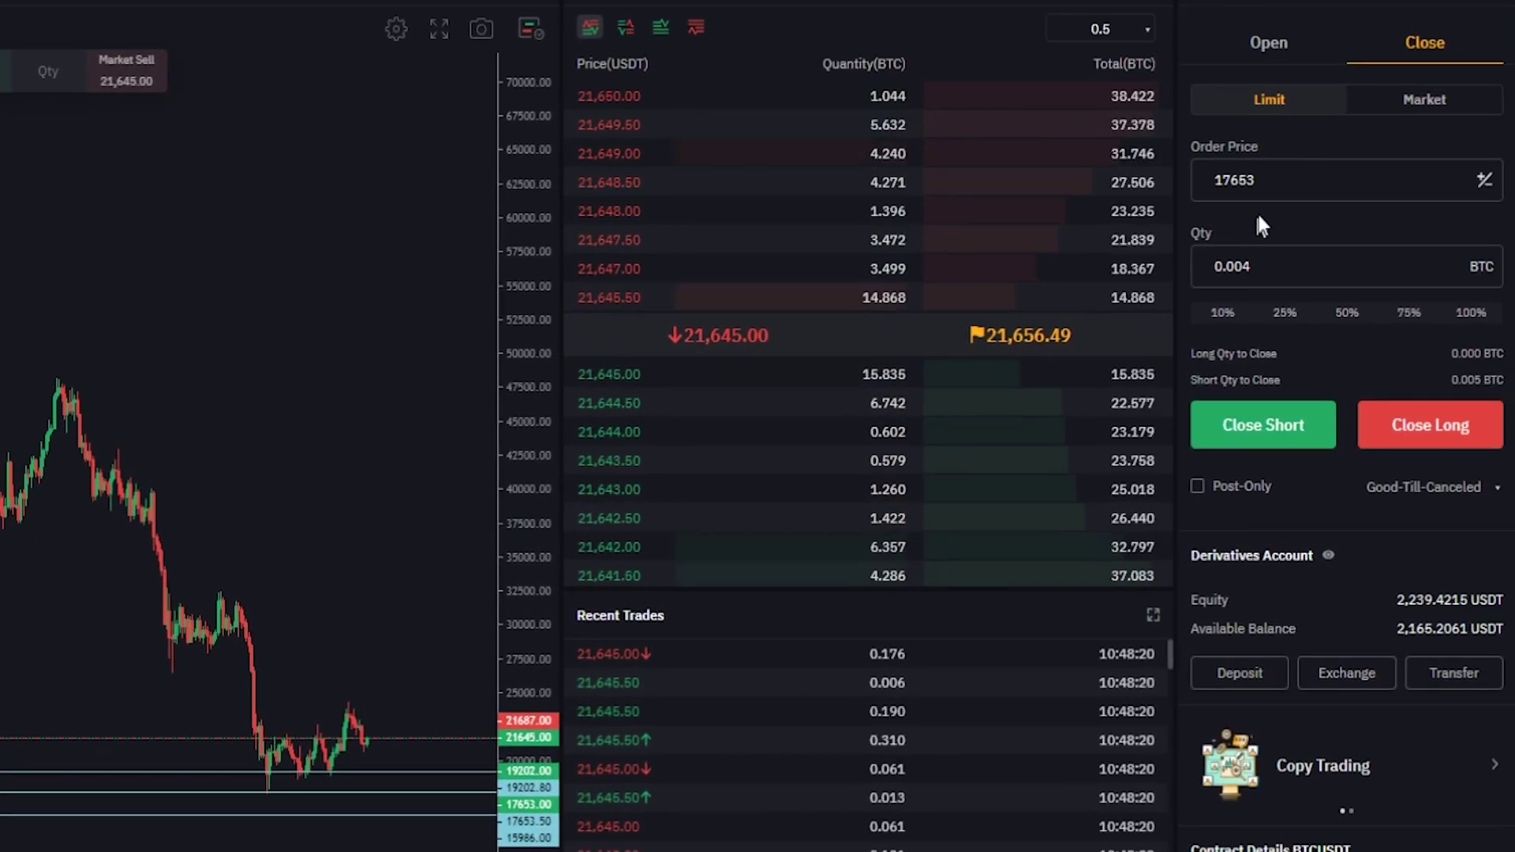
# Step: Place a 0.003 BTC Close Short limit order at 15986, Isolated 5x, Good-Till-Canceled
pyautogui.doubleClick(1294, 180)
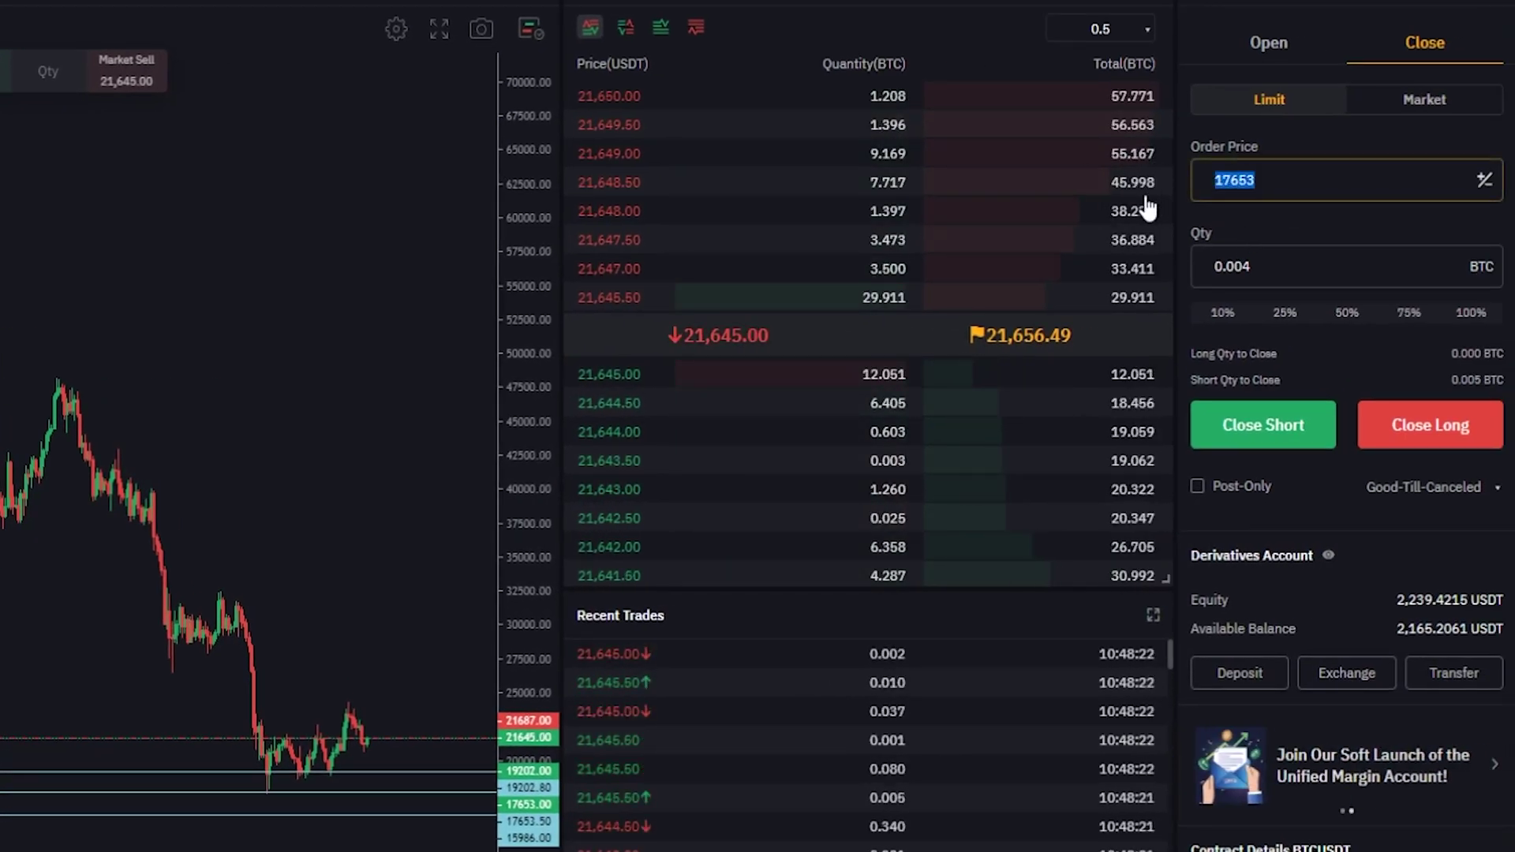
pyautogui.write('15')
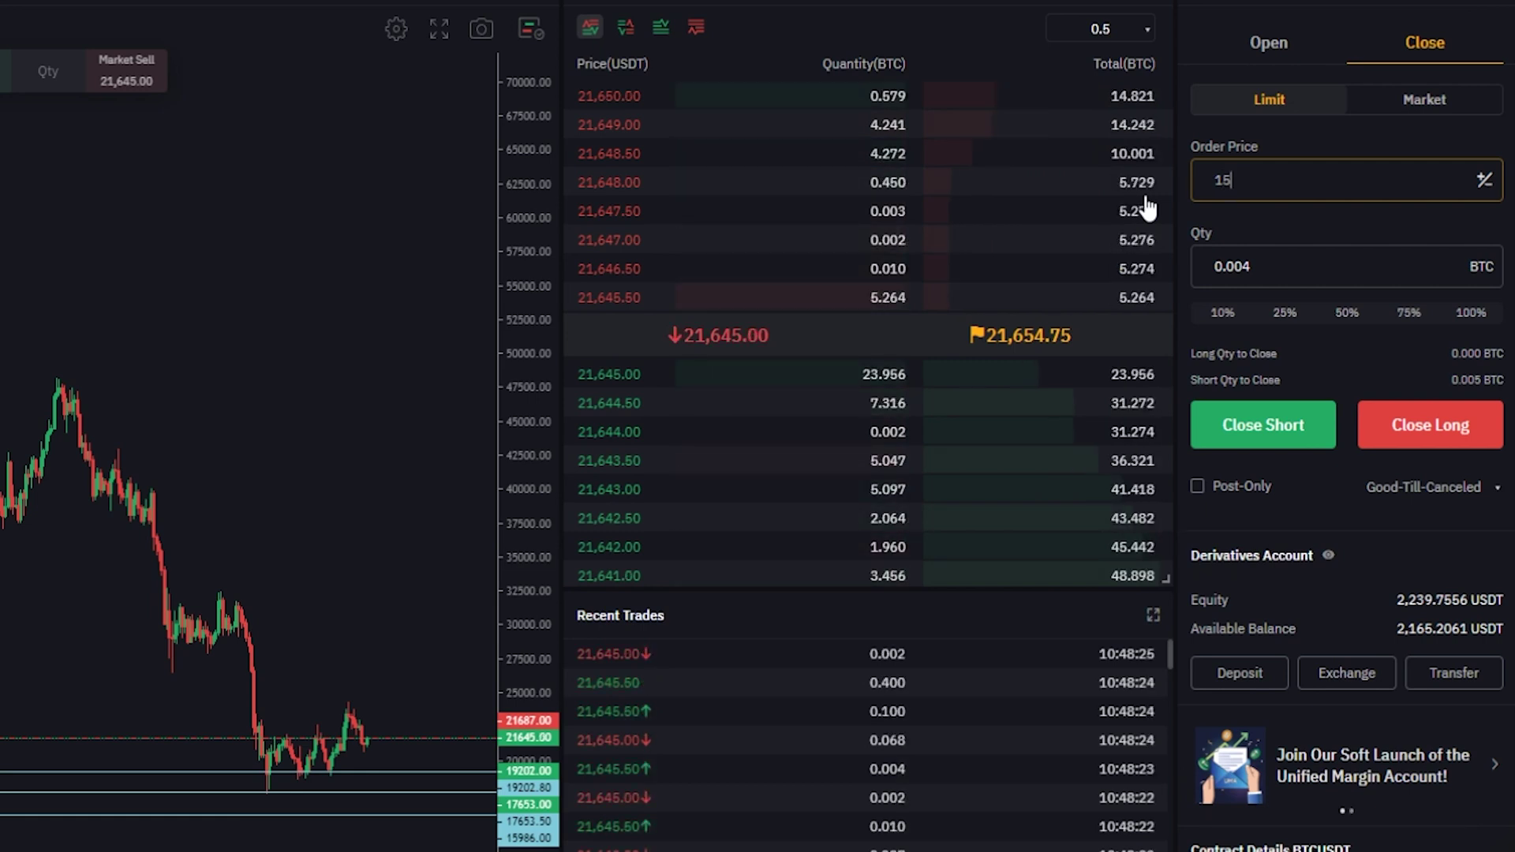
pyautogui.write('986')
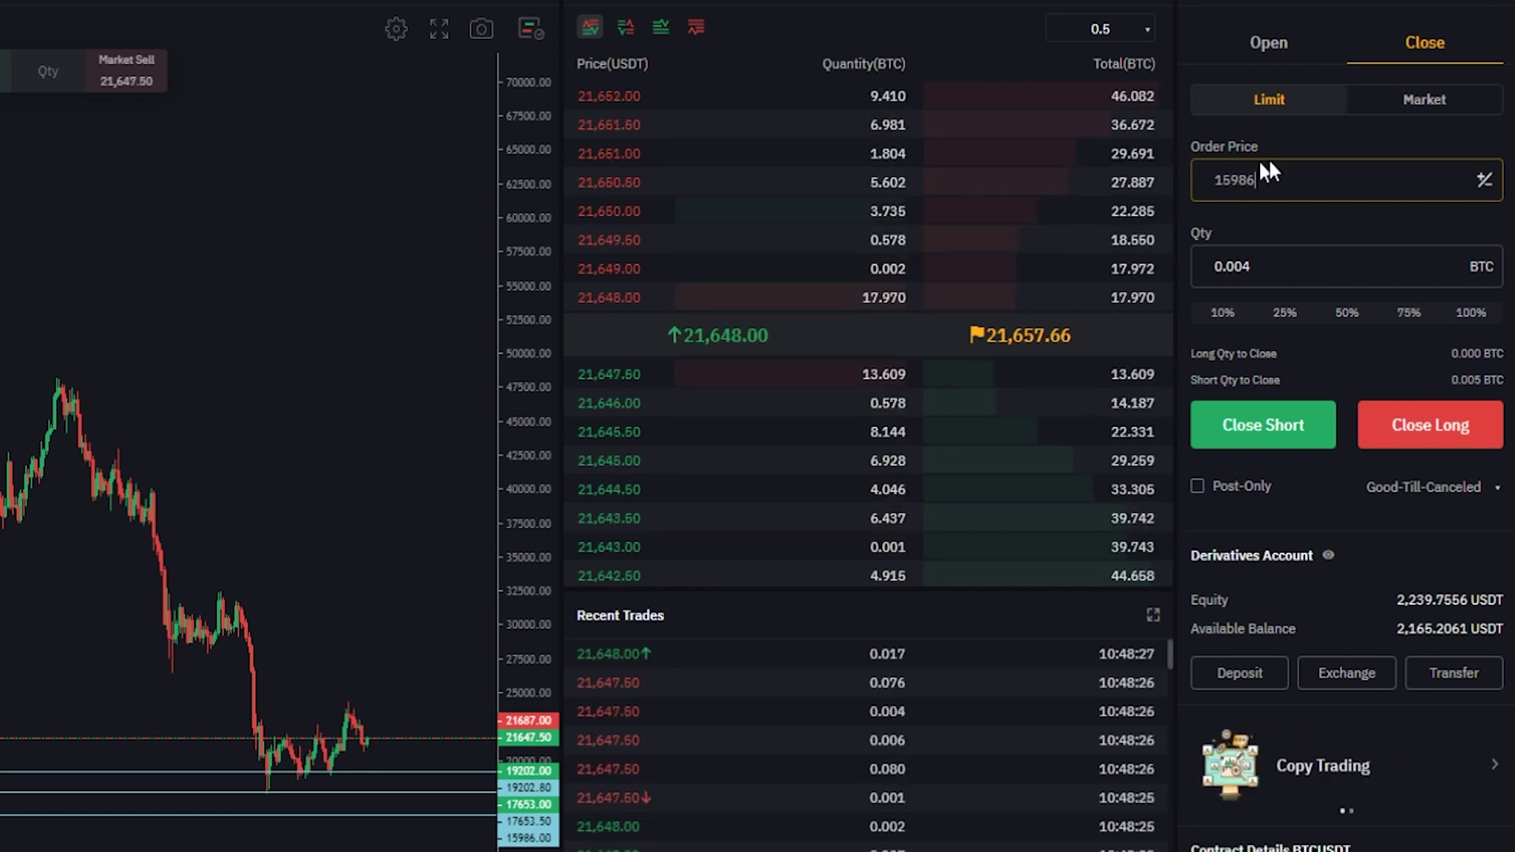
pyautogui.click(1257, 263)
pyautogui.press('BackSpace')
pyautogui.write('3')
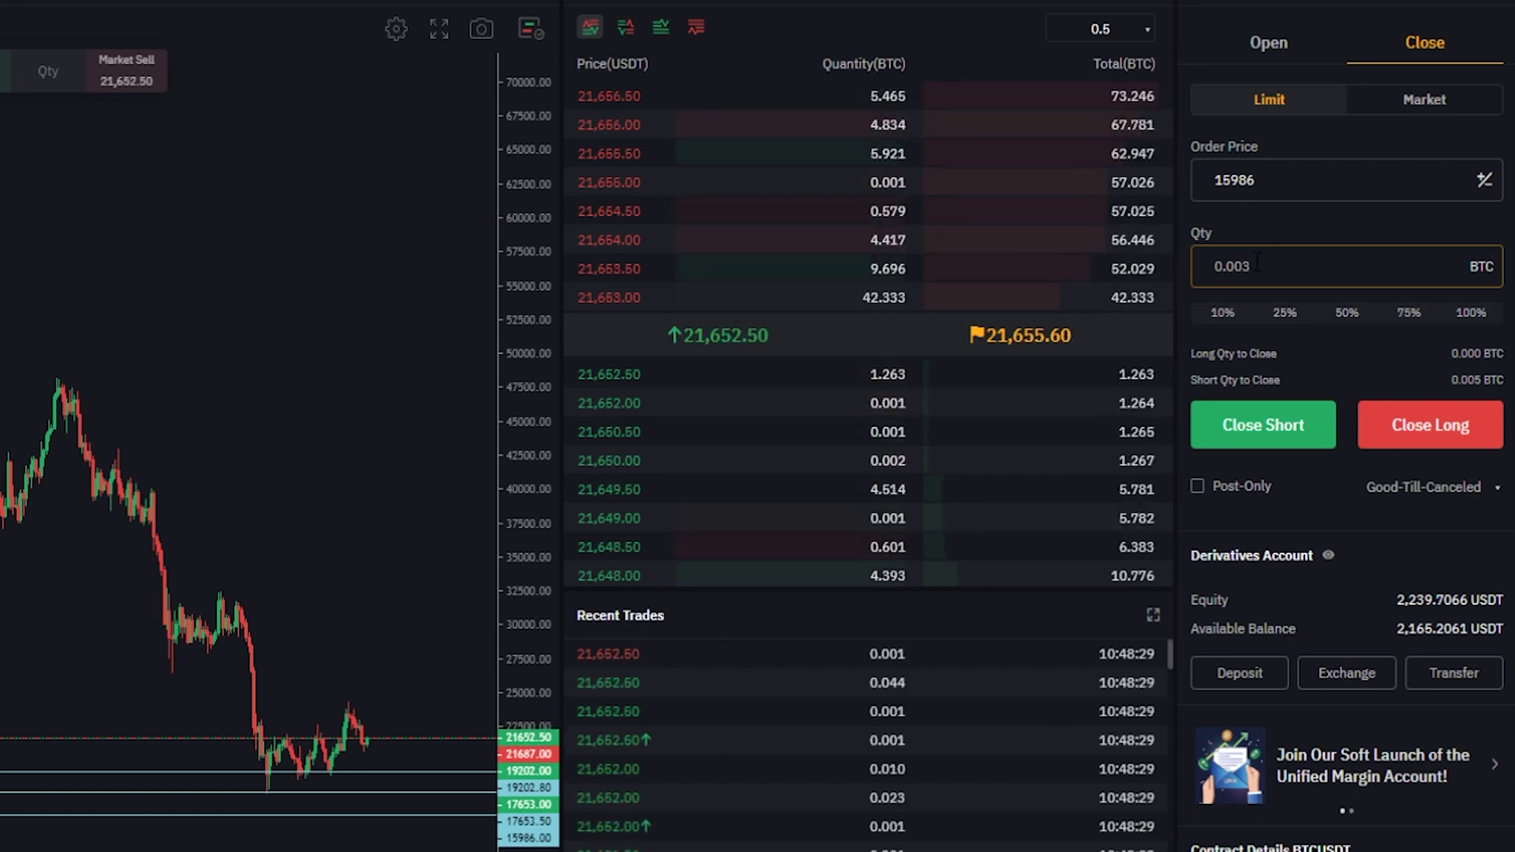
pyautogui.click(1237, 416)
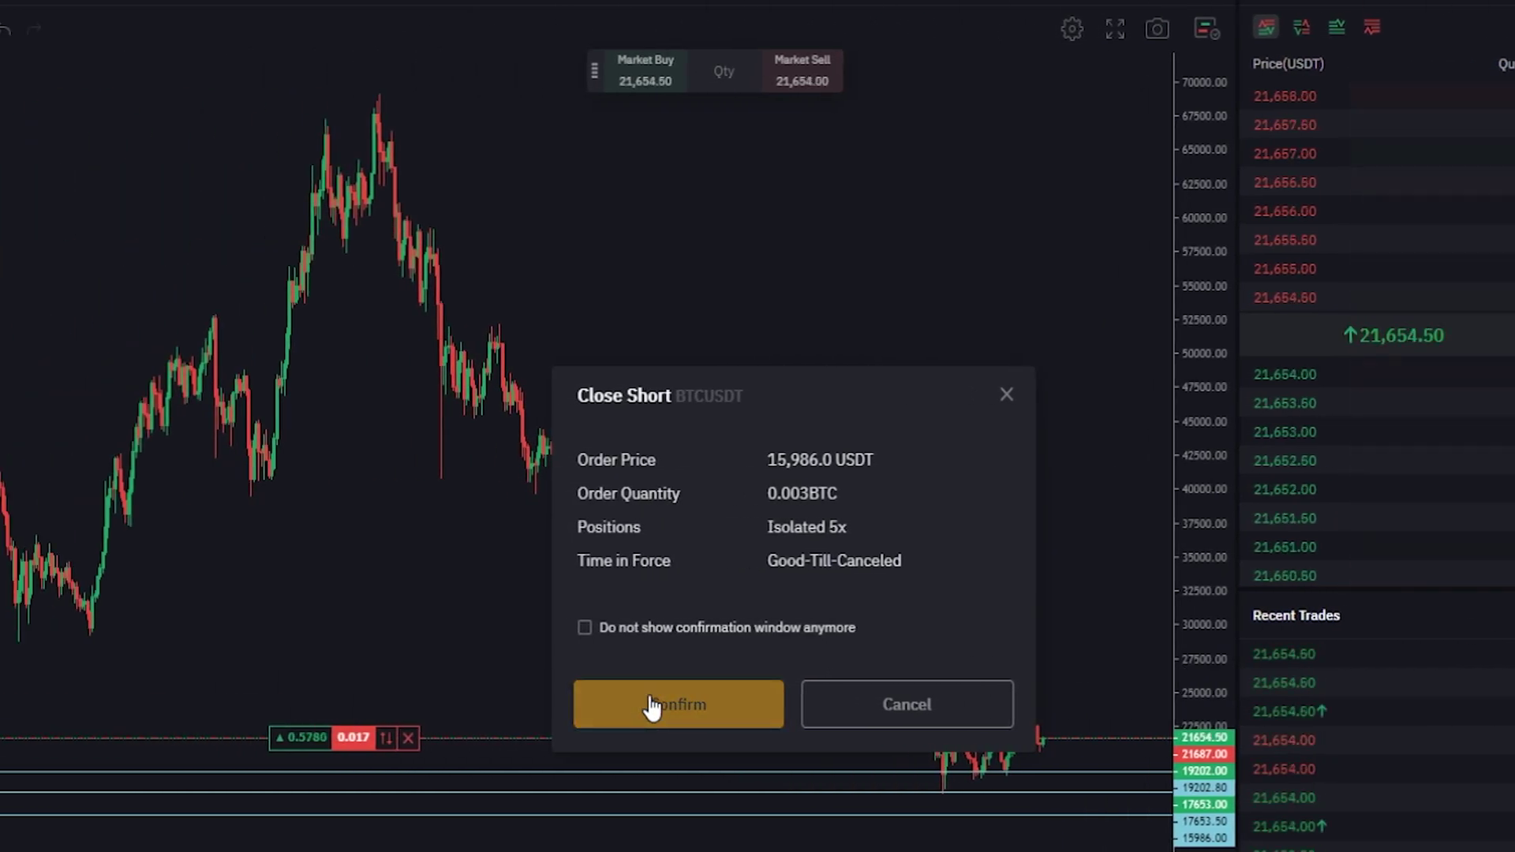
pyautogui.click(652, 707)
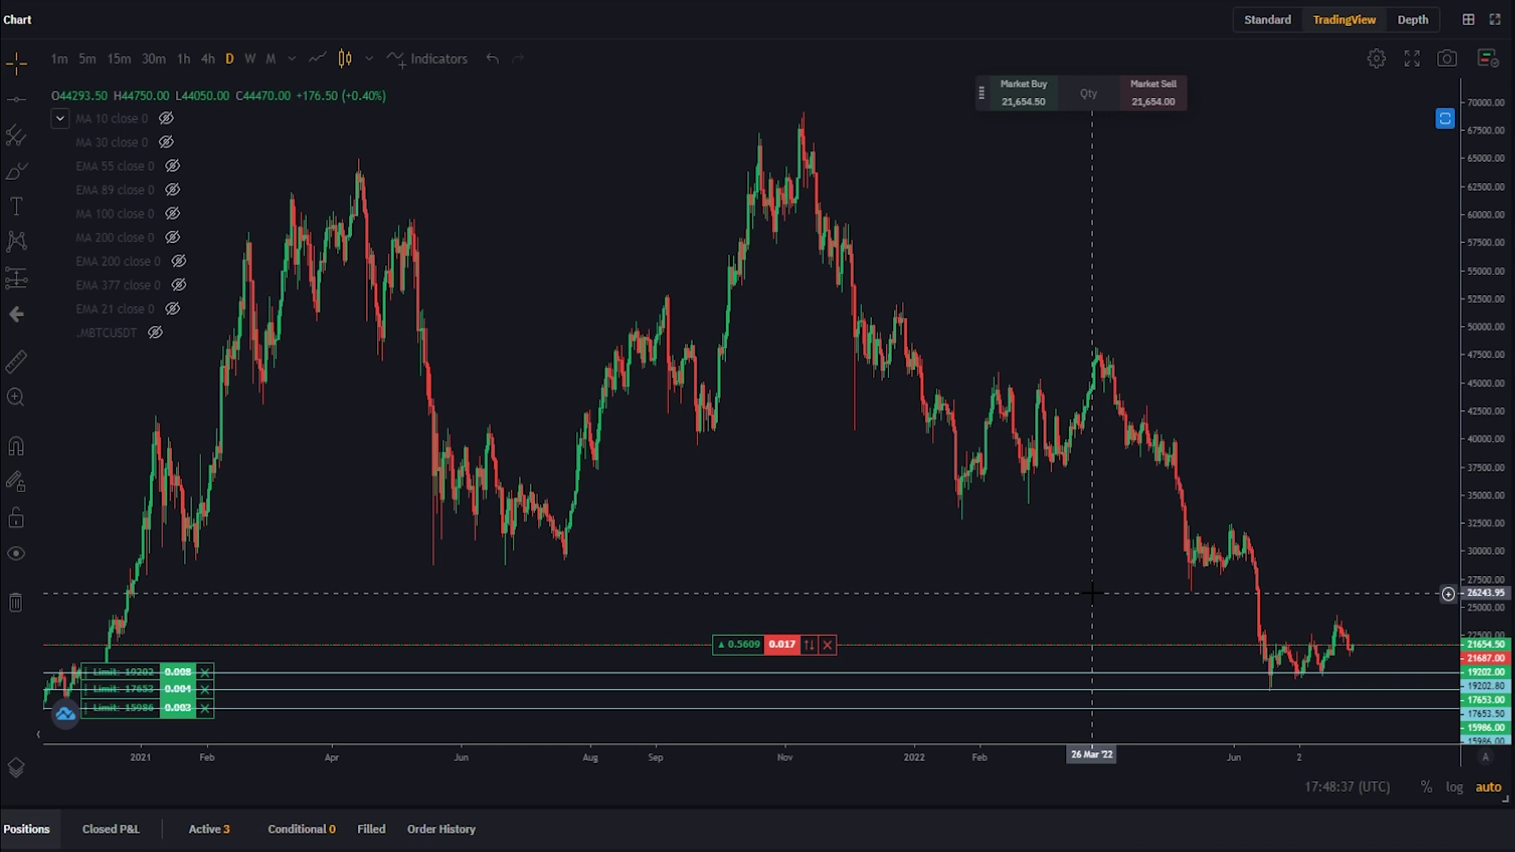
# Step: Remove the three drawn horizontal support lines from the chart
pyautogui.click(1091, 673)
pyautogui.rightClick(1090, 672)
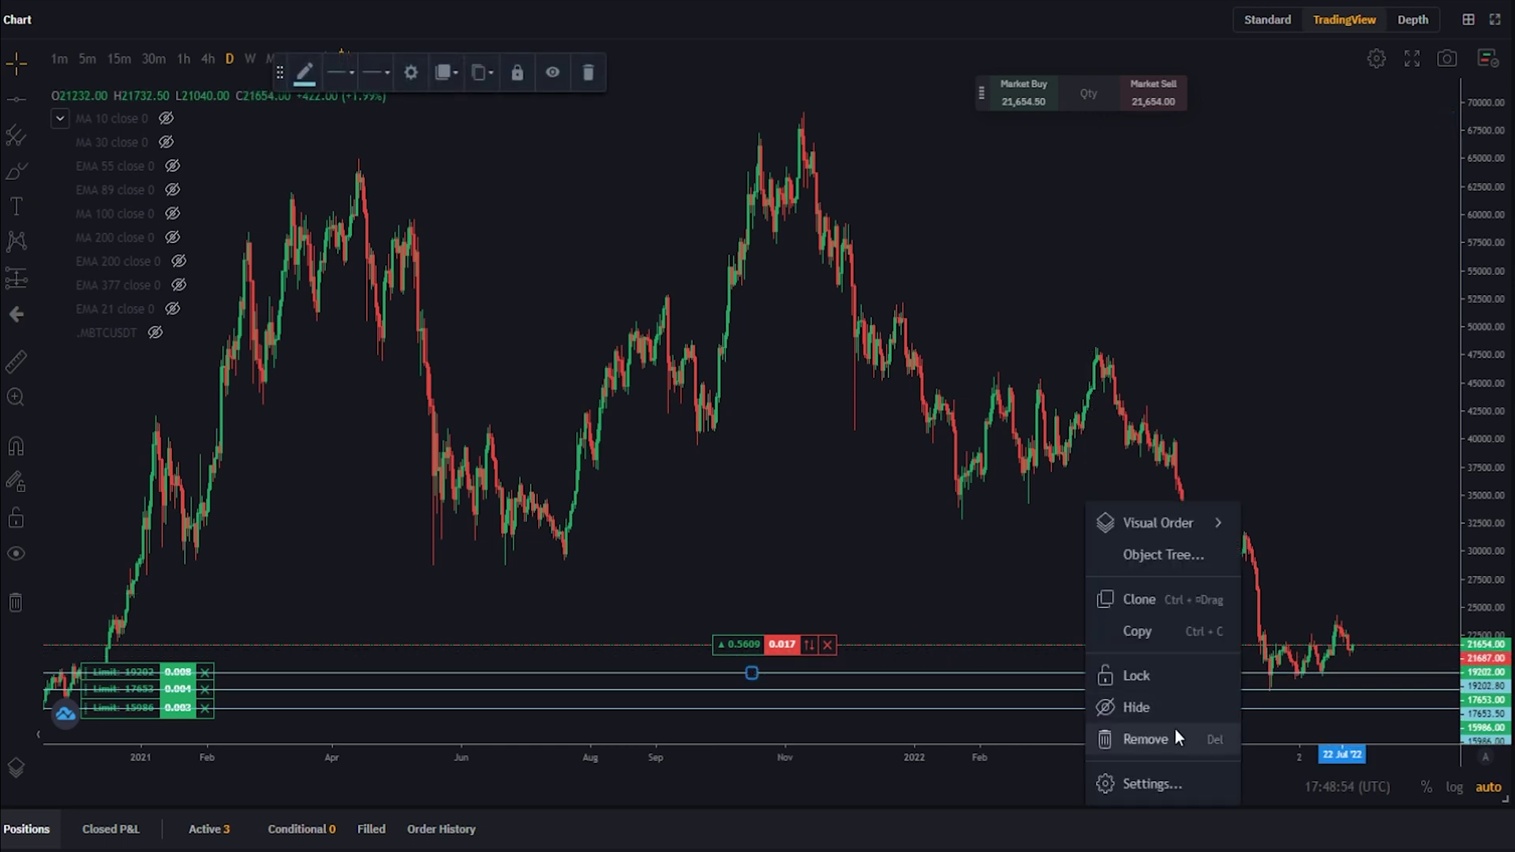
pyautogui.click(1176, 735)
pyautogui.click(1143, 689)
pyautogui.rightClick(1151, 689)
pyautogui.click(1203, 740)
pyautogui.click(1136, 710)
pyautogui.rightClick(1143, 709)
pyautogui.click(1168, 740)
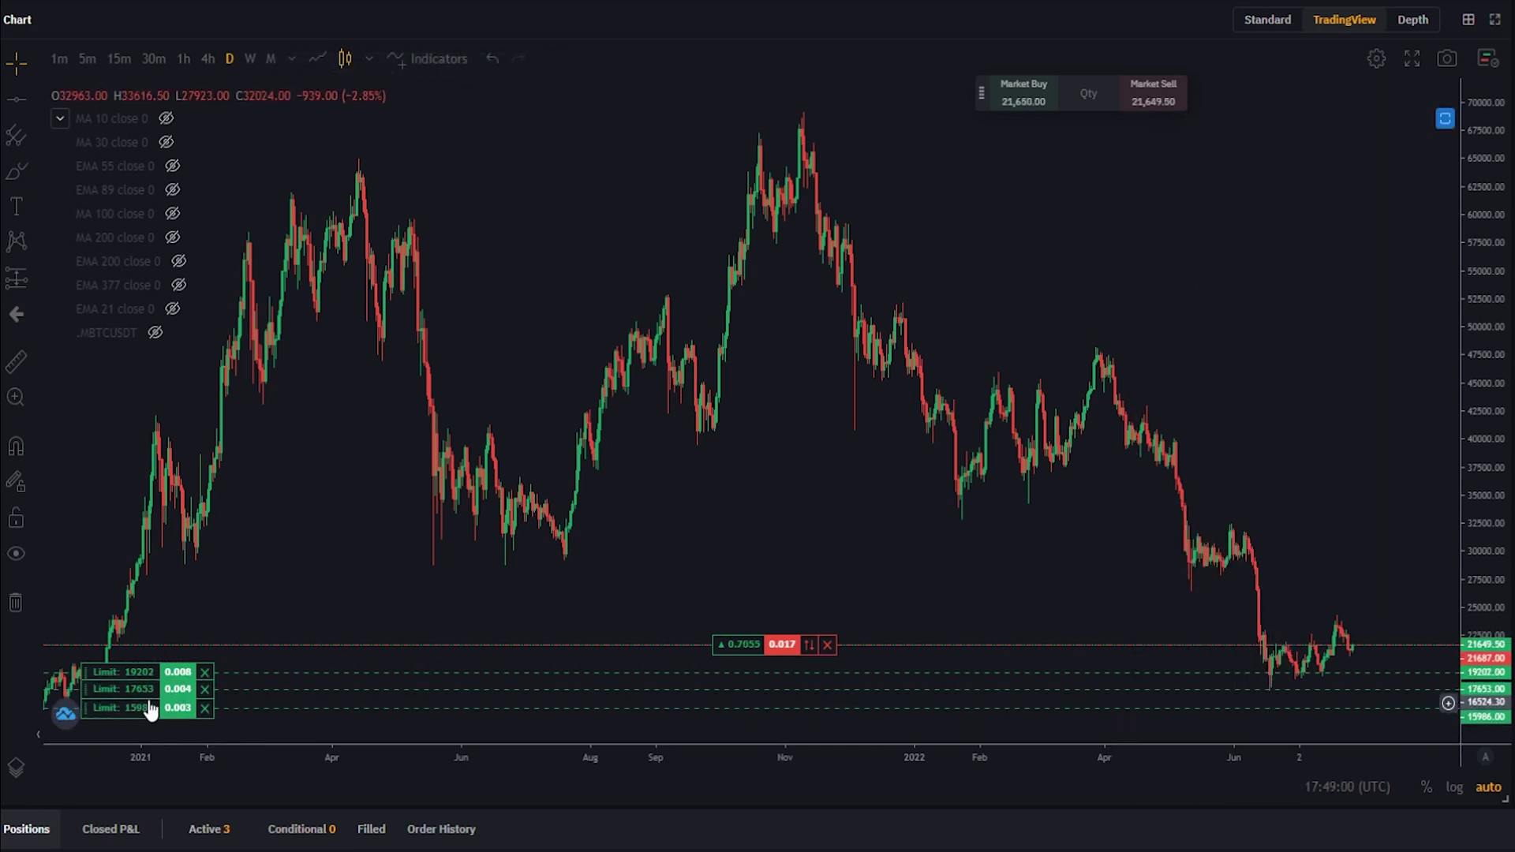
# Step: Move the 19202 order to 18998, then cancel the 18998 and 17653 close orders
pyautogui.moveTo(143, 671); pyautogui.dragTo(143, 683)
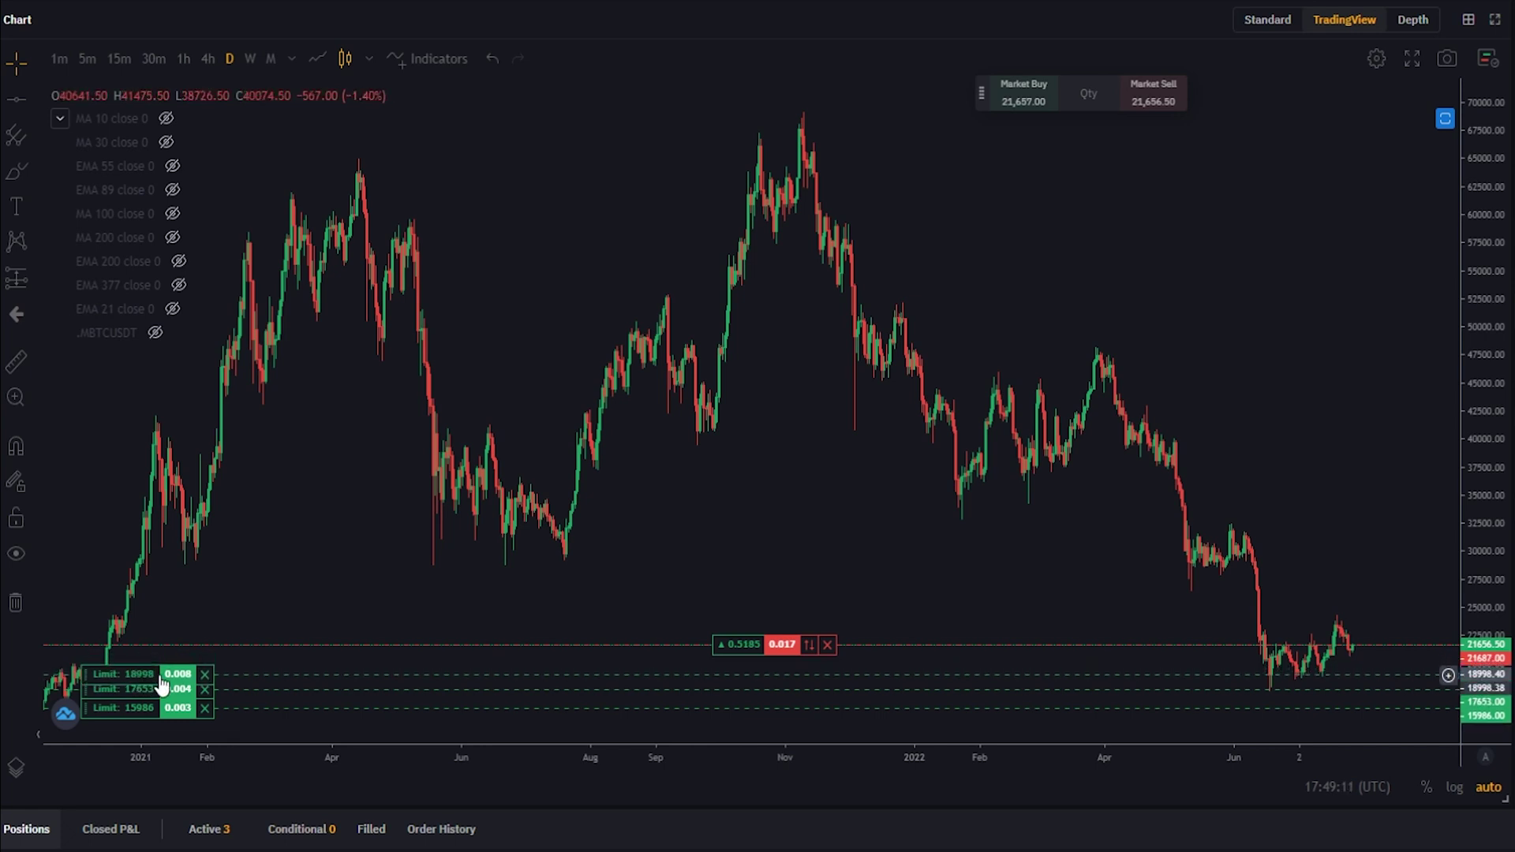
pyautogui.click(206, 679)
pyautogui.click(1026, 590)
pyautogui.click(204, 689)
pyautogui.click(1119, 585)
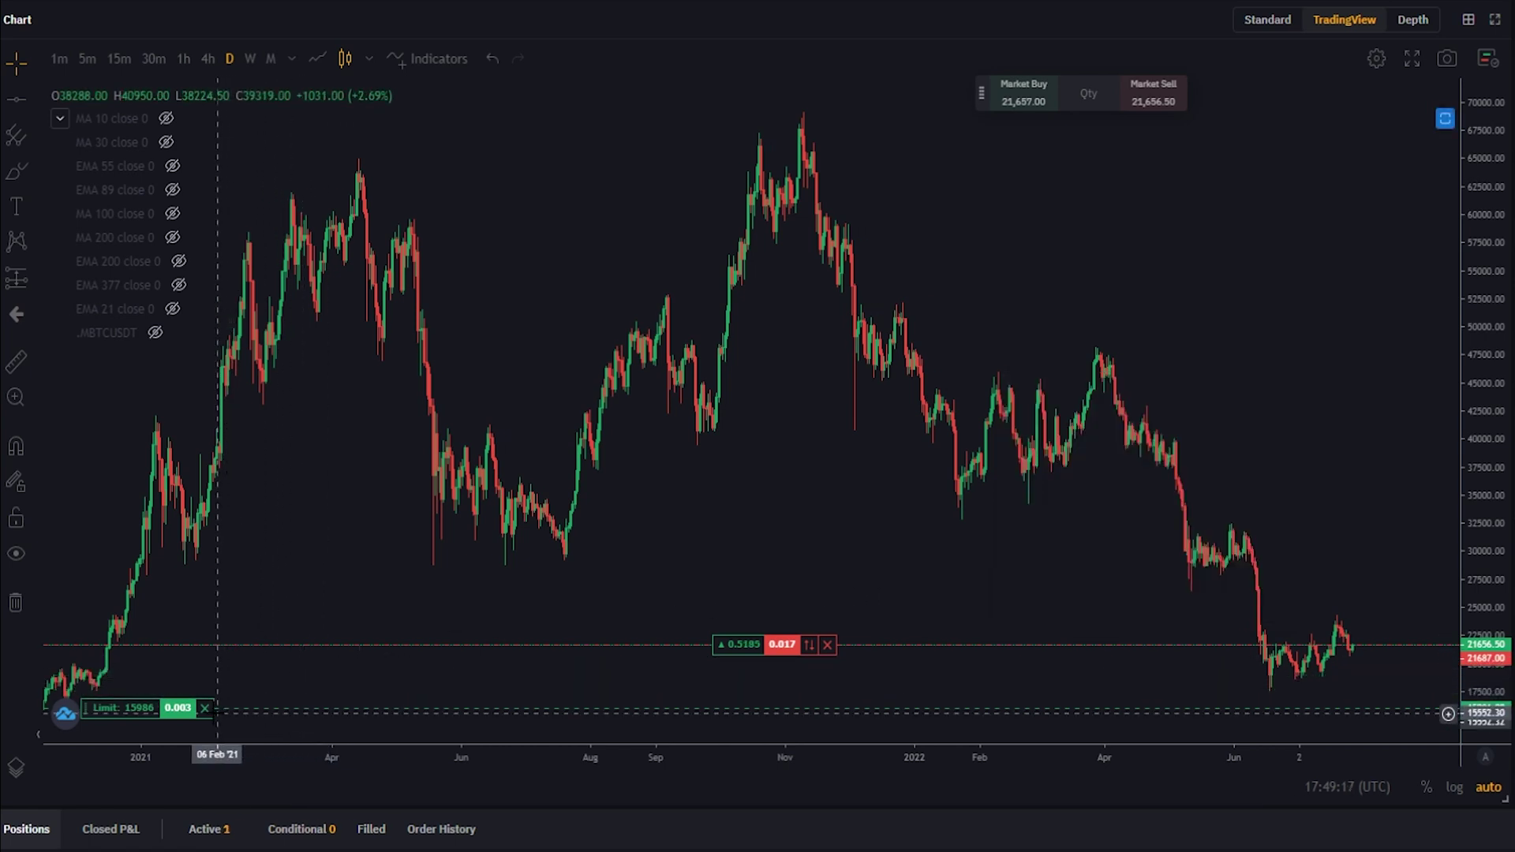
# Step: Cancel the 0.003 BTC order at 15986 and close the 0.017 BTC short position
pyautogui.click(204, 708)
pyautogui.click(1090, 592)
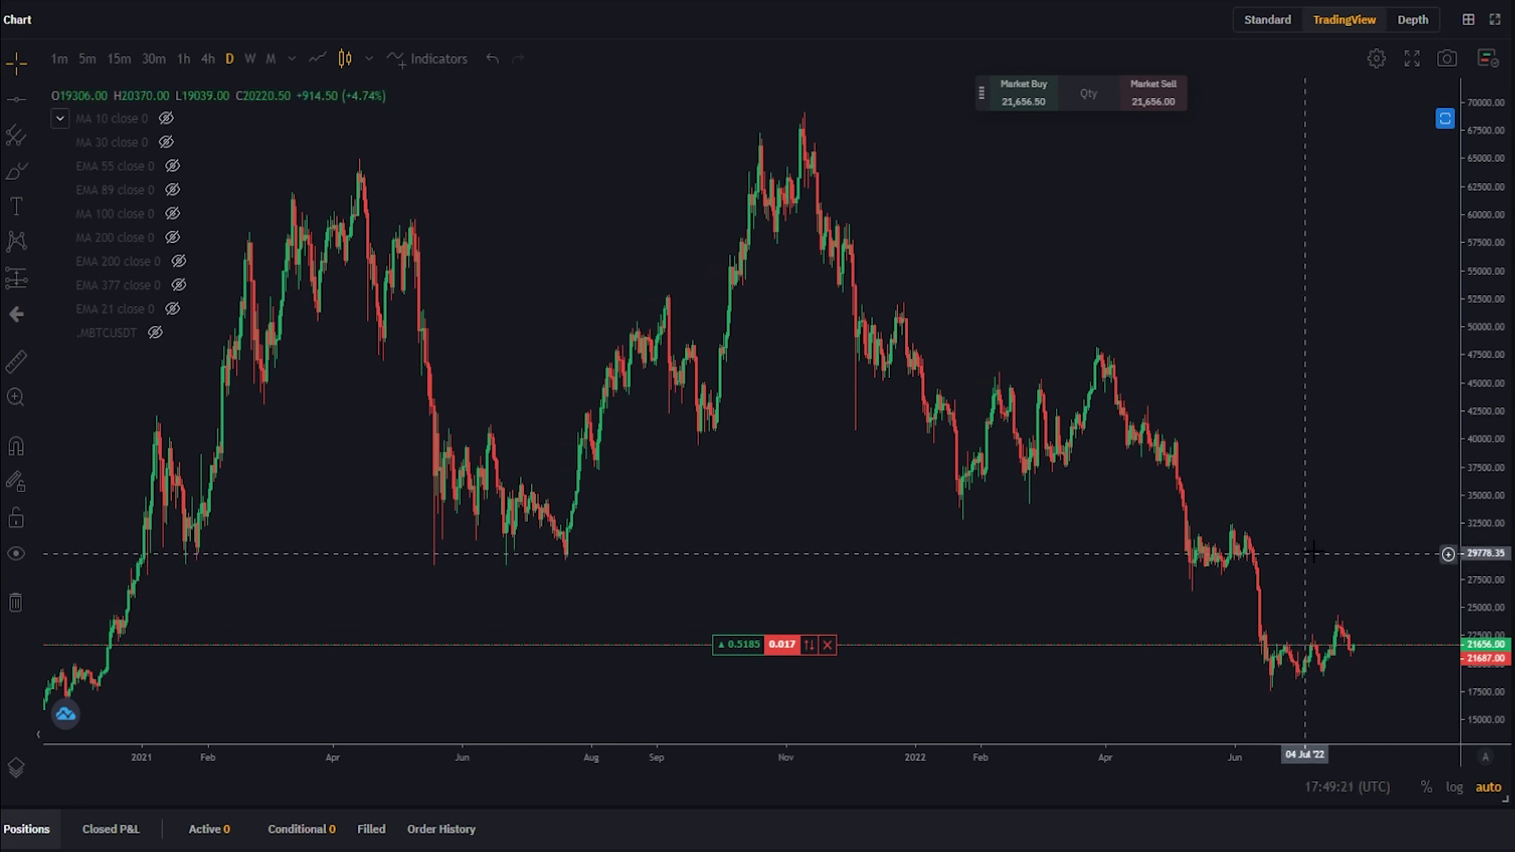
pyautogui.click(826, 646)
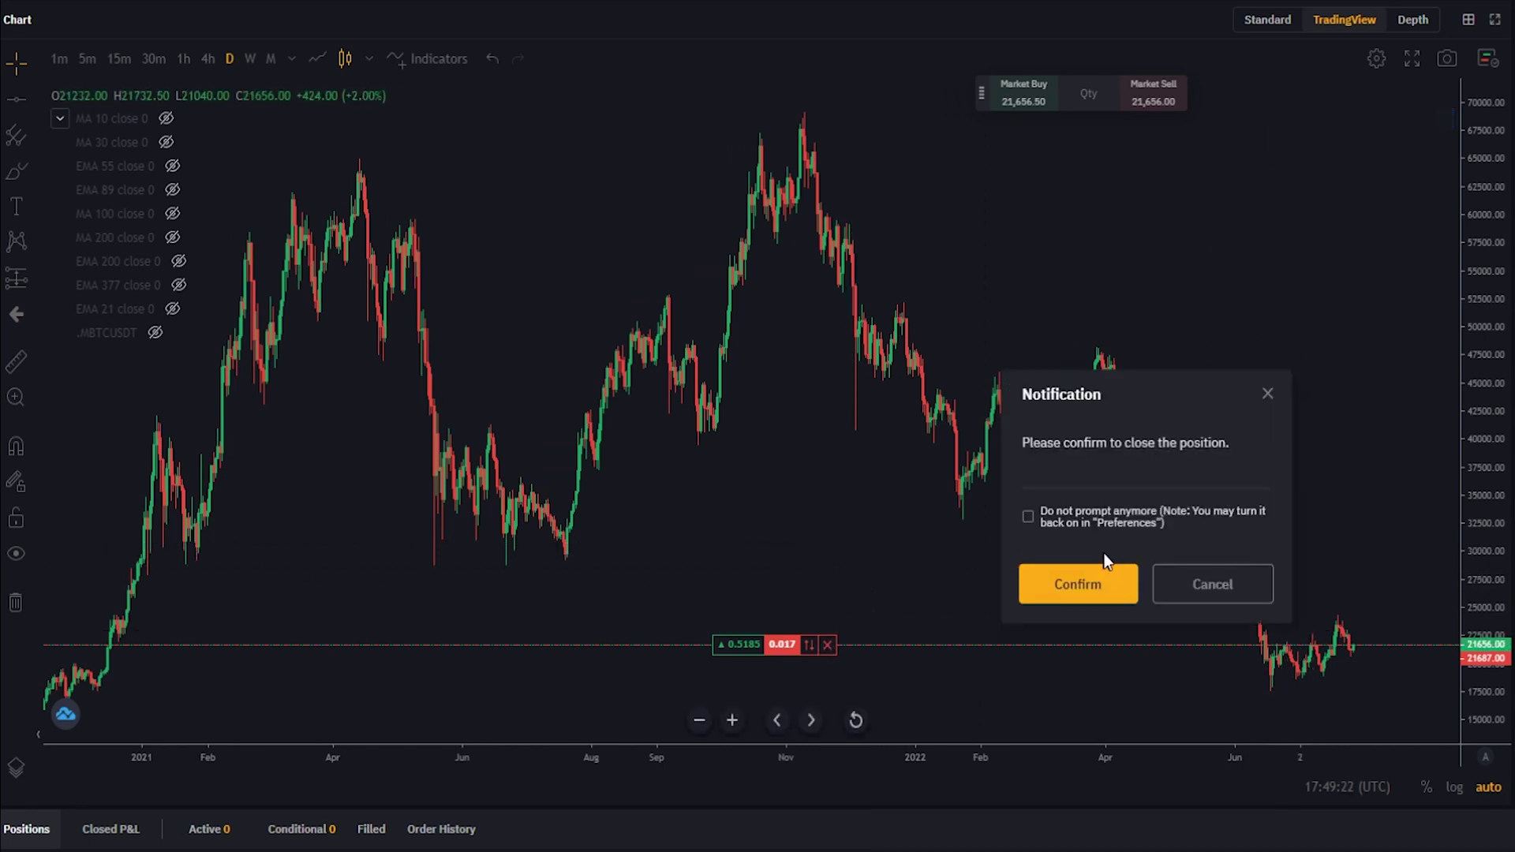
pyautogui.click(1125, 588)
pyautogui.scroll(5, 1062, 657)
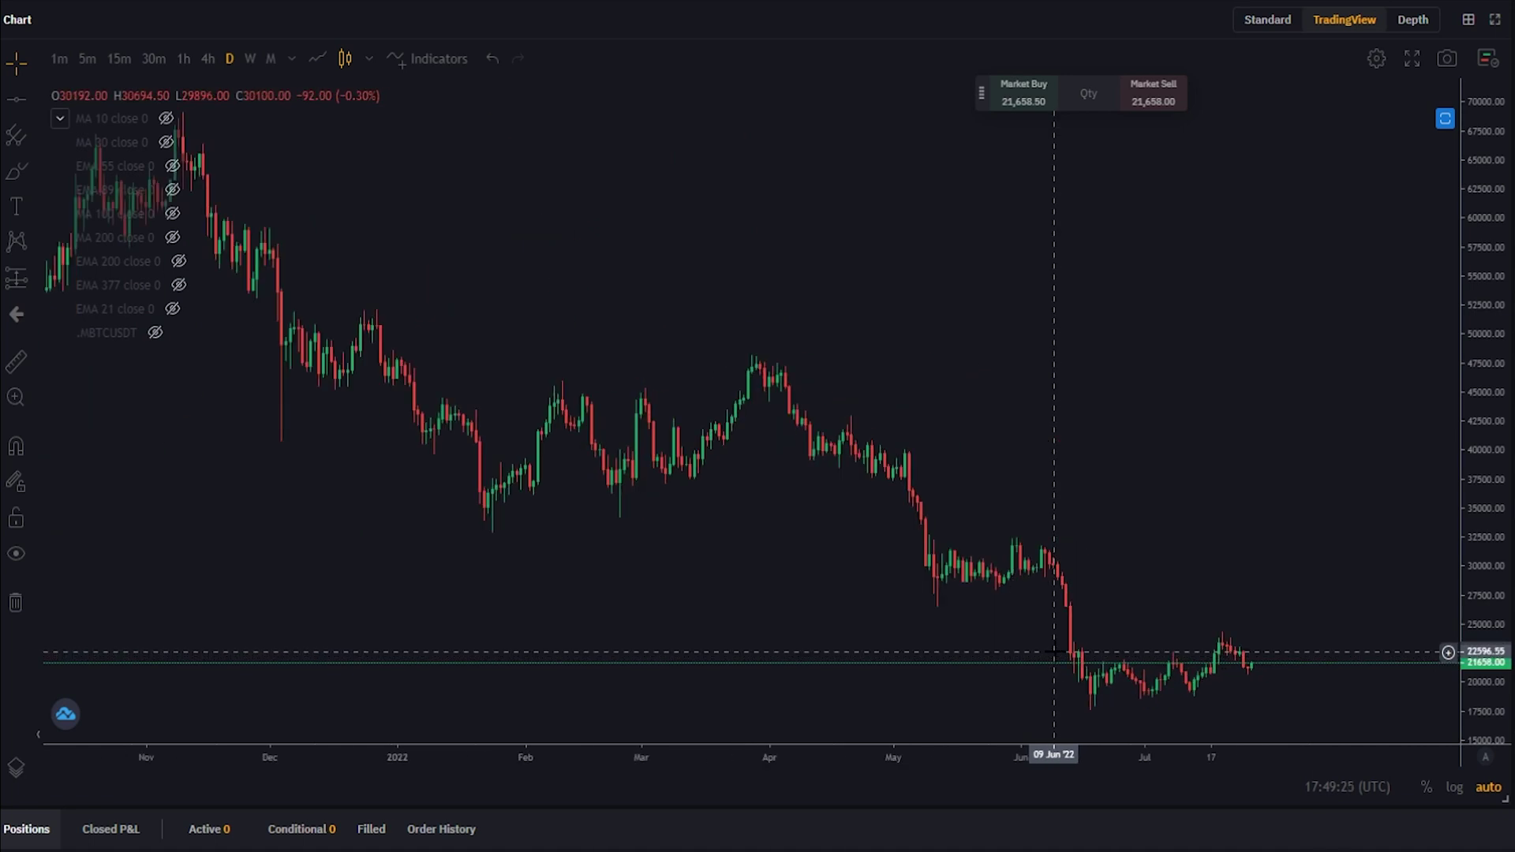